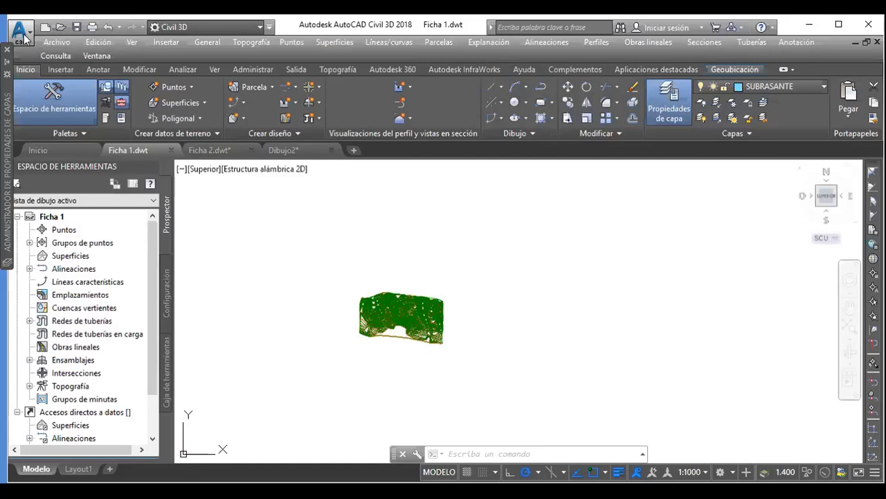
Step: Draw a single diagonal line about 2319 units long in the empty area to the upper right of the terrain contours
left_click(21, 32)
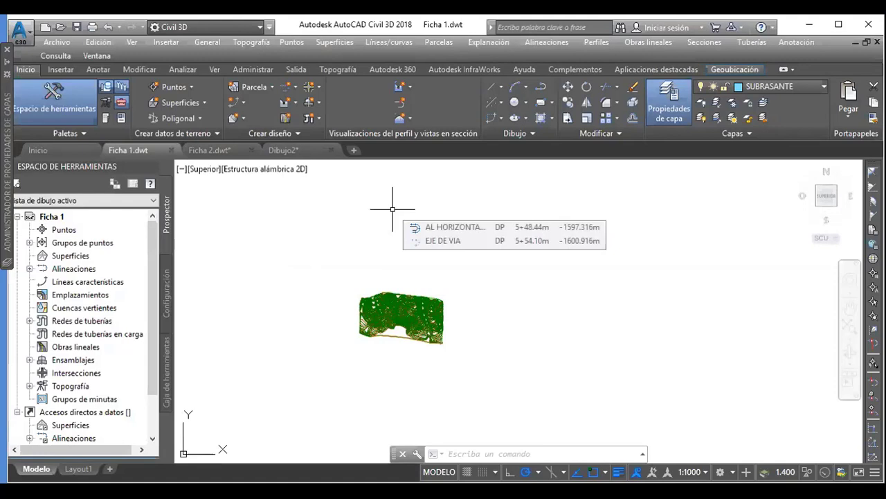
left_click(501, 86)
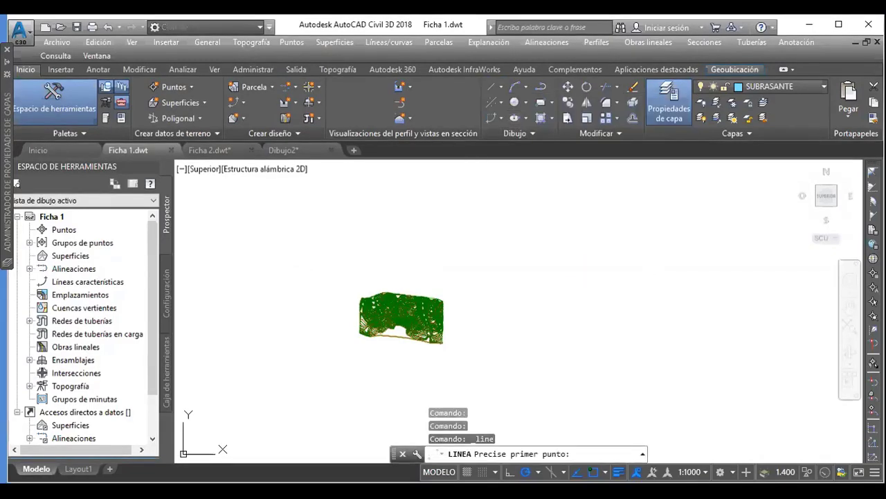
left_click(447, 251)
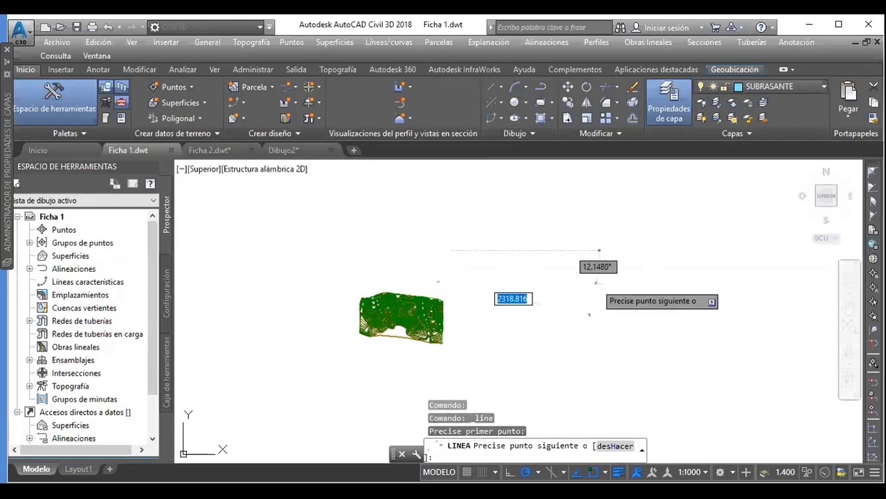
left_click(597, 283)
key("Escape")
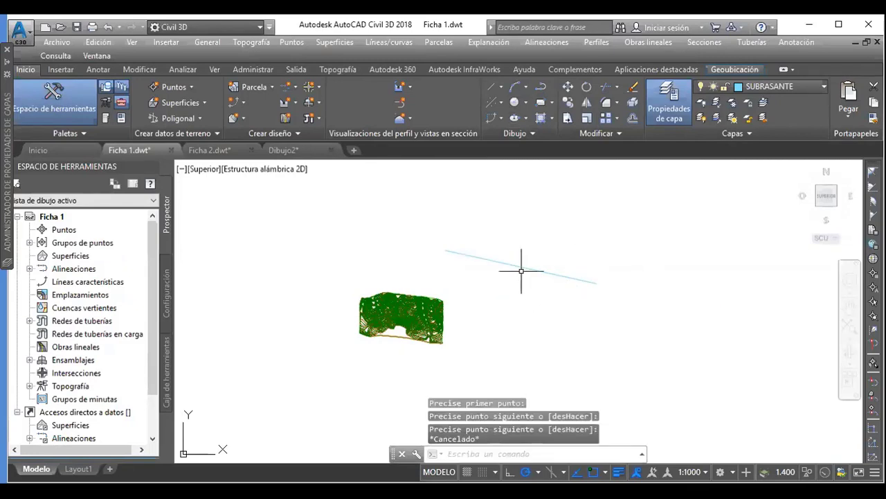
Step: Erase the diagonal line beside the terrain contours
left_click(521, 267)
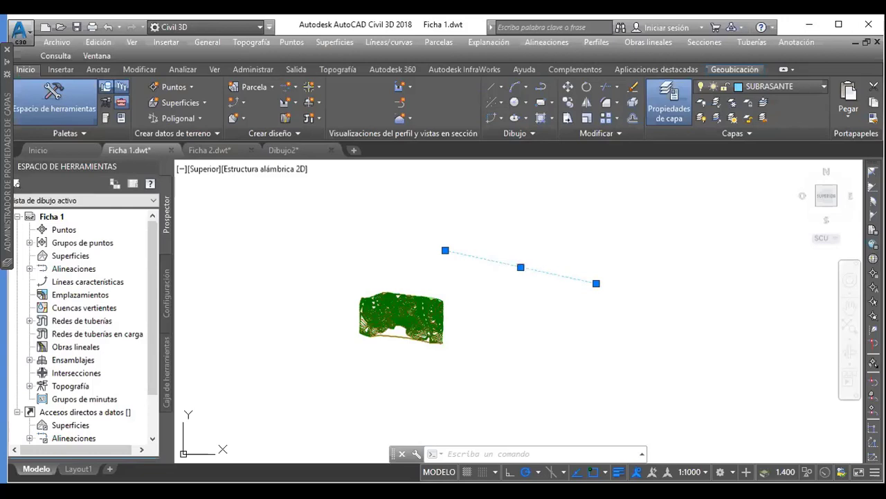
type("BORRA")
key("Return")
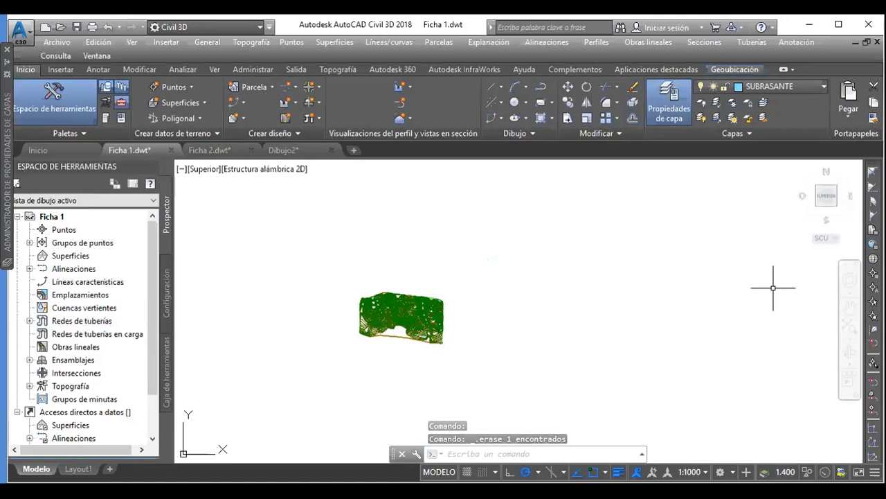
Step: Switch the workspace to Dibujo y anotación
left_click(182, 28)
left_click(181, 29)
left_click(181, 28)
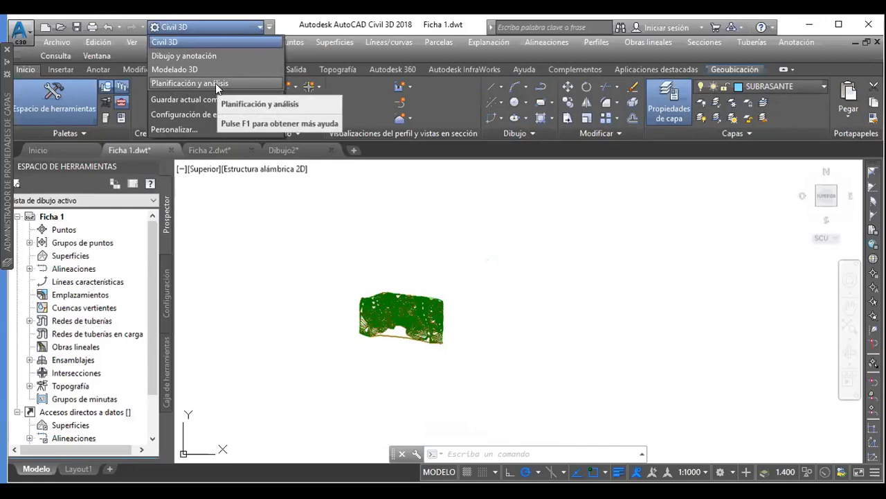
left_click(169, 56)
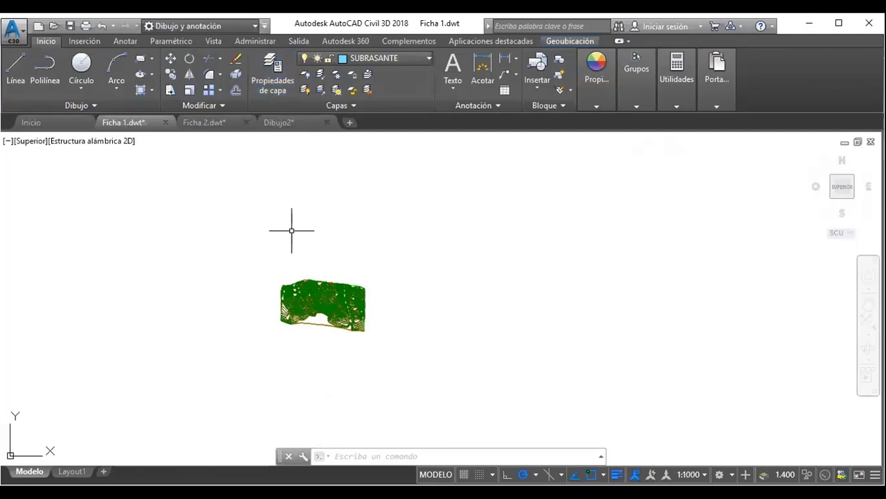
Step: Switch the workspace back to Civil 3D
mouse_move(291, 231)
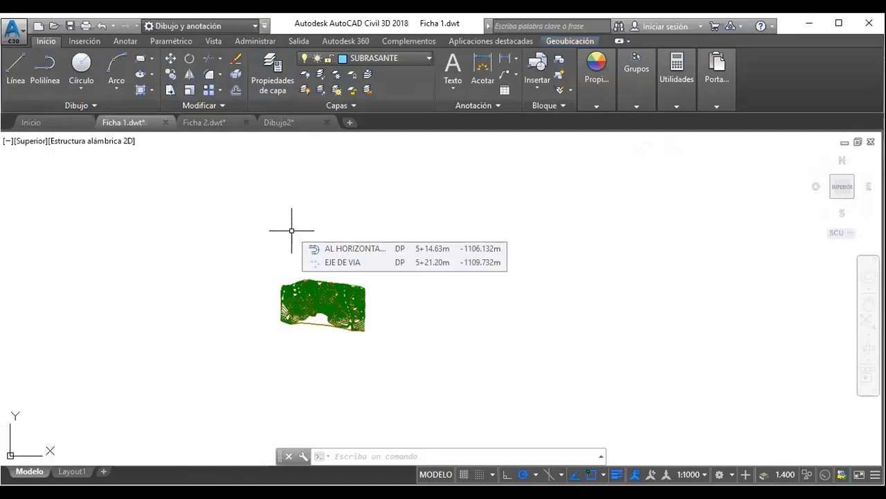
left_click(162, 27)
left_click(174, 39)
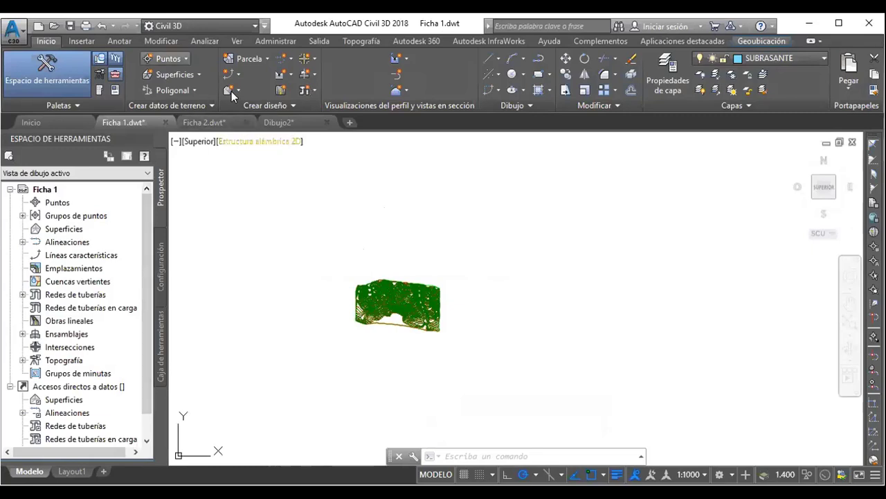
Step: Examine the available point-creation methods, including the interpolation options, and the surface-creation commands
left_click(180, 62)
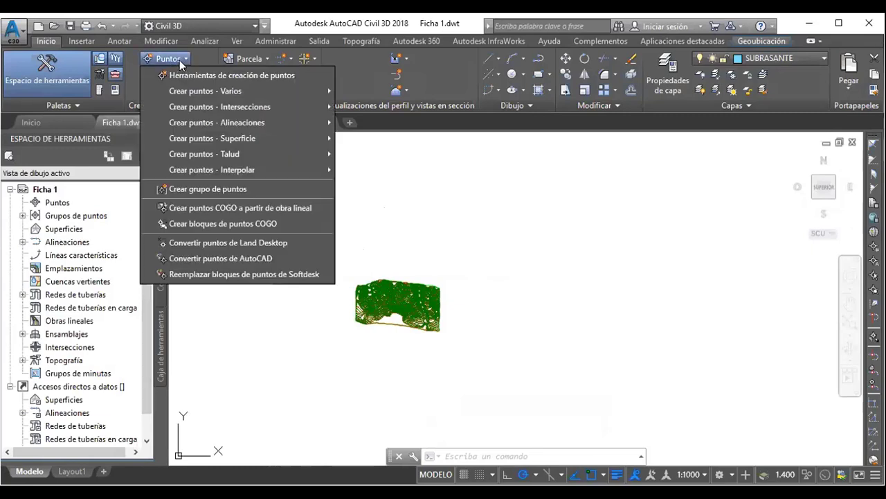
left_click(180, 62)
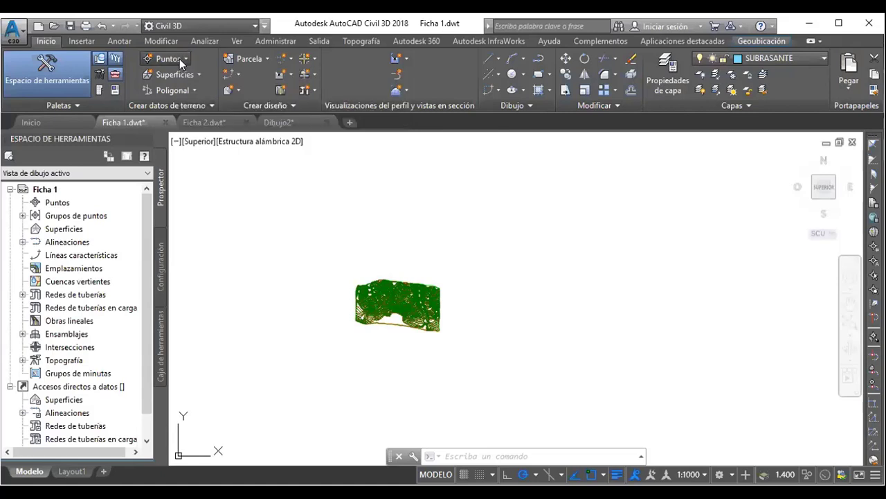
left_click(181, 63)
left_click(180, 61)
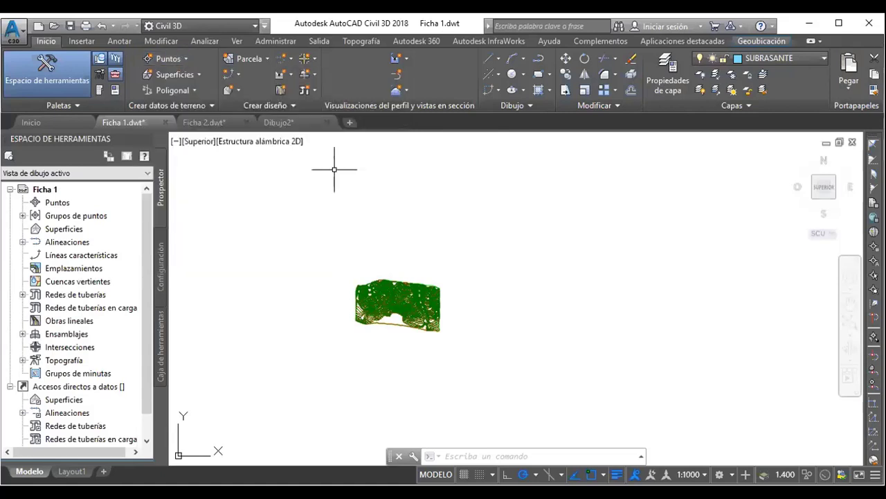
left_click(186, 58)
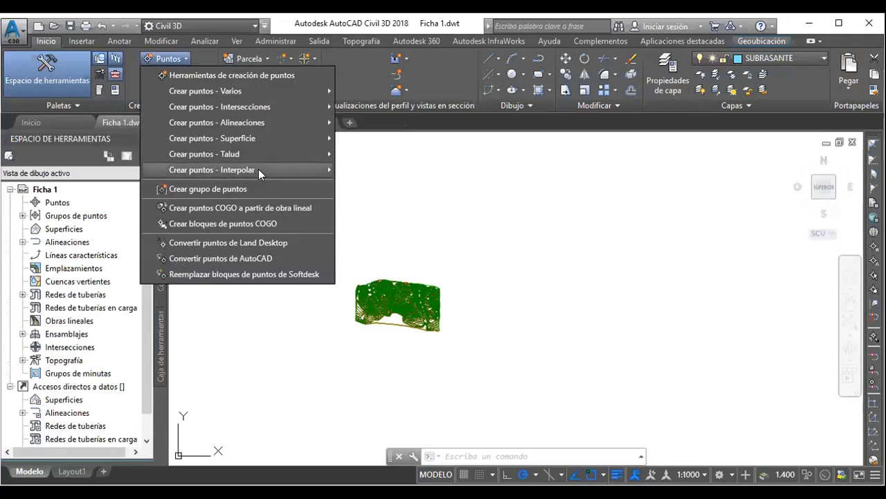
mouse_move(258, 169)
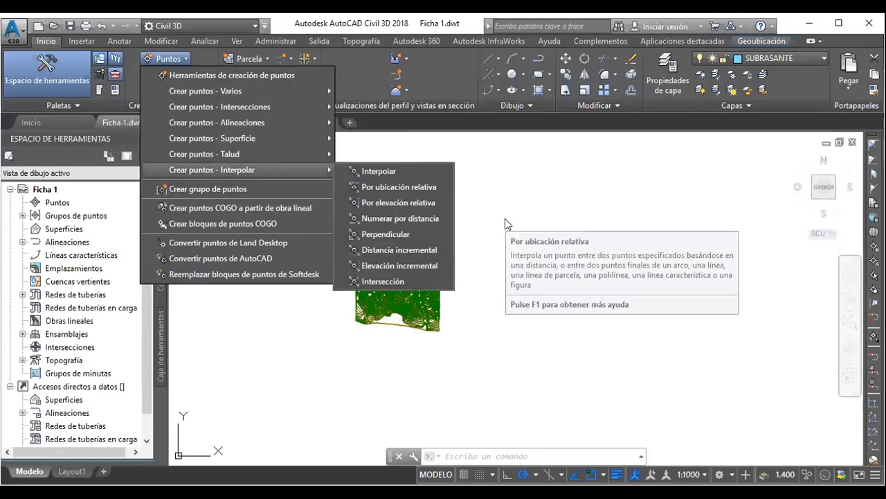
left_click(185, 60)
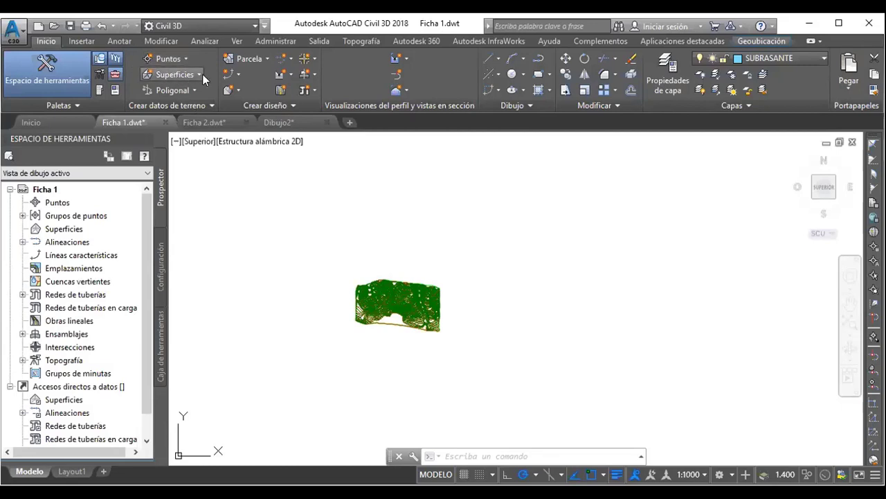
left_click(193, 75)
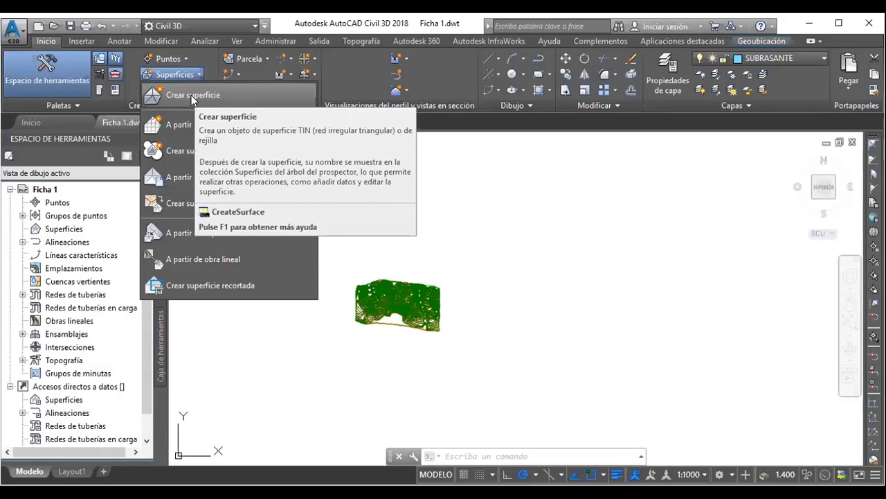
left_click(254, 340)
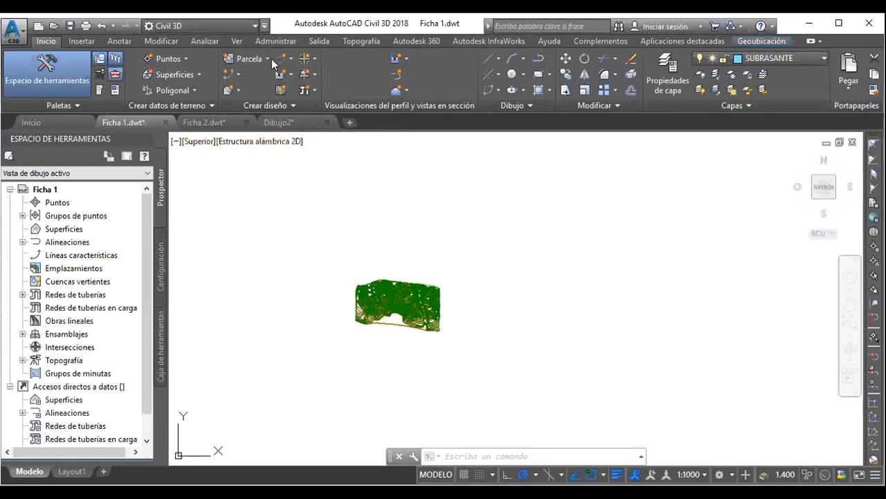
Step: Show the classic menu bar above the ribbon
left_click(264, 25)
left_click(306, 293)
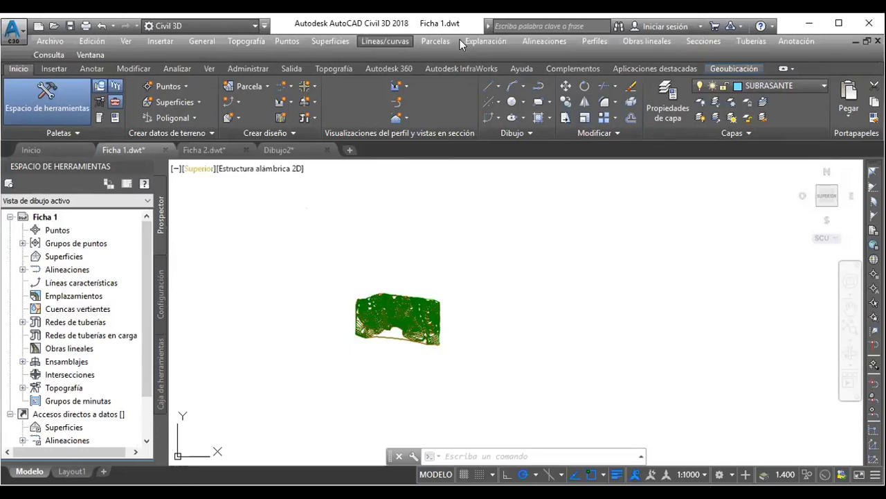
Step: Examine the commands offered for alignments, profiles and sections
left_click(539, 42)
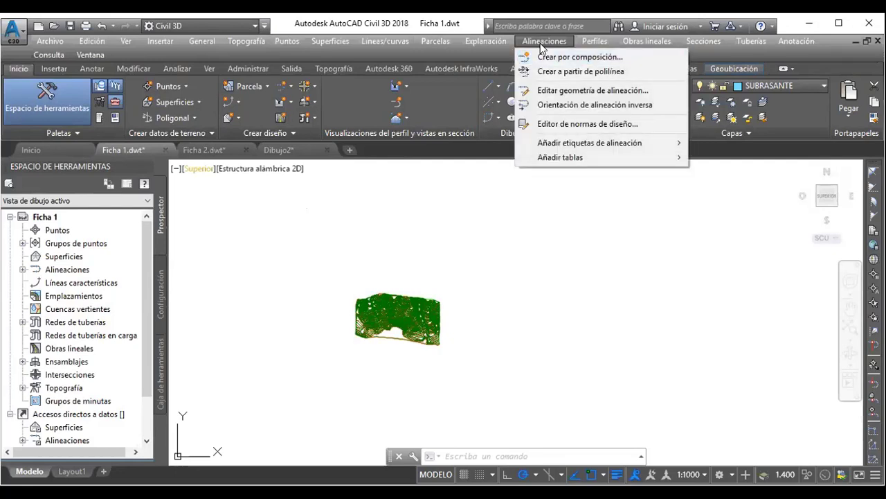
left_click(544, 43)
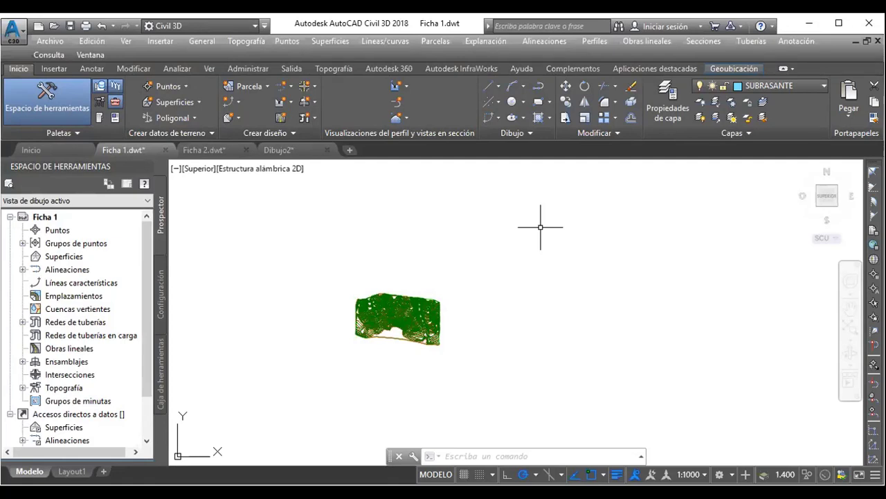
left_click(592, 41)
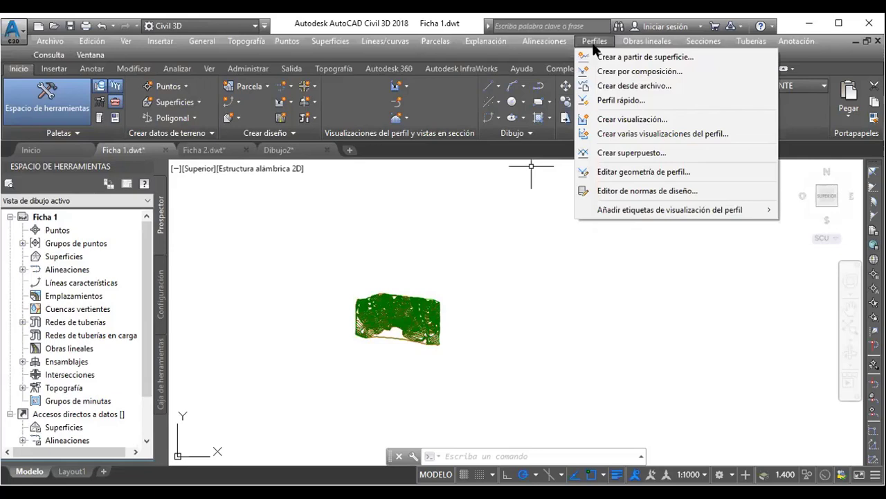
left_click(592, 42)
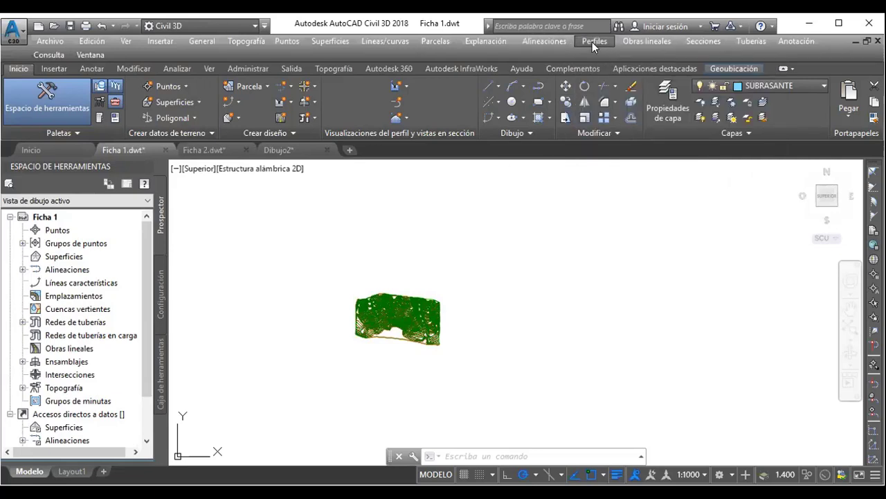
left_click(545, 42)
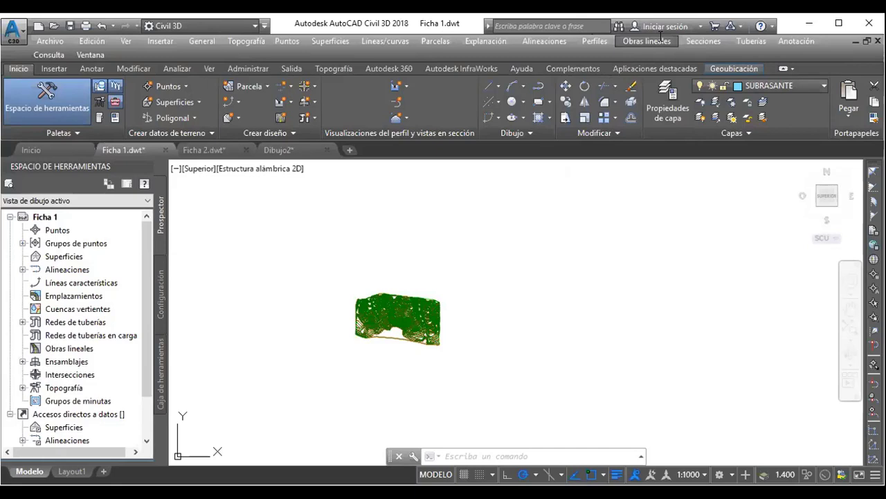
left_click(697, 40)
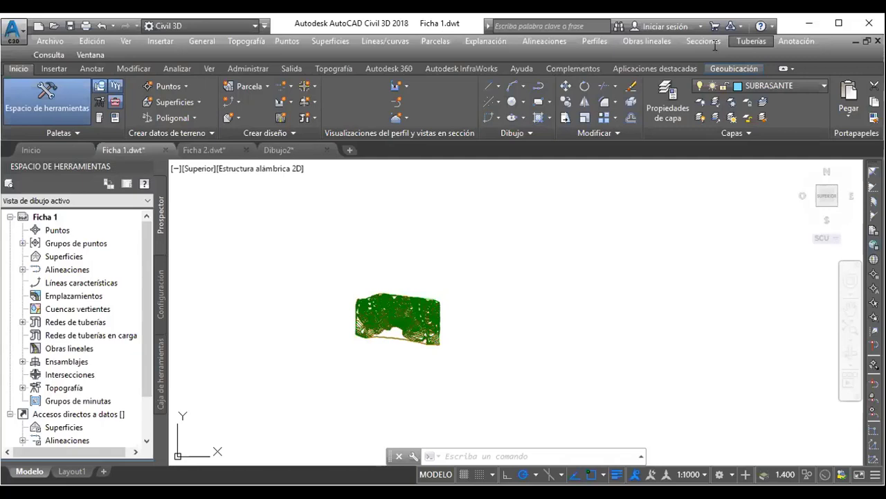
left_click(547, 41)
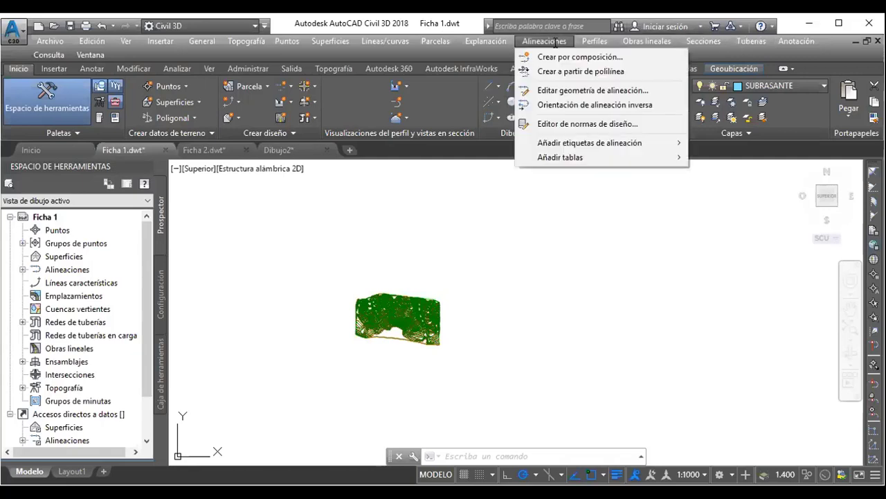
left_click(495, 168)
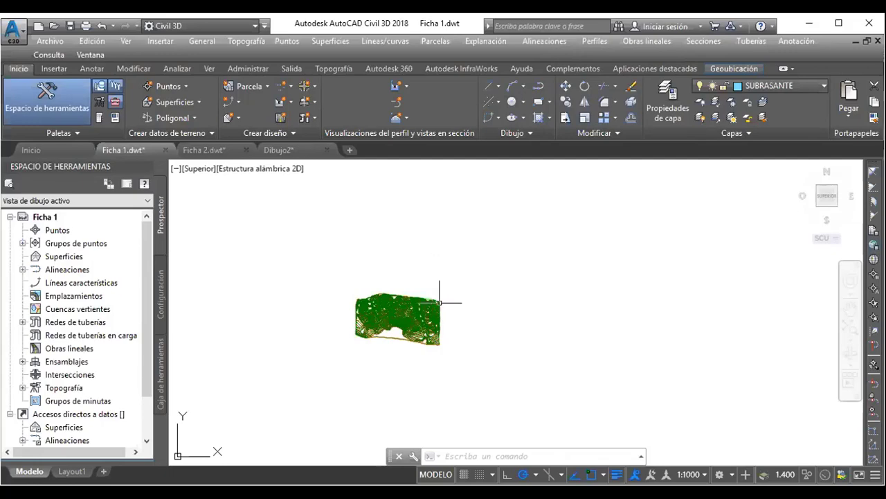
Step: Draw a single diagonal line in the empty area to the right of the terrain contours
mouse_move(423, 307)
middle_mouse_down()
mouse_move(506, 217)
mouse_move(463, 281)
mouse_move(464, 270)
middle_mouse_up()
scroll(502, 224, "up", 2)
scroll(509, 245, "up", 2)
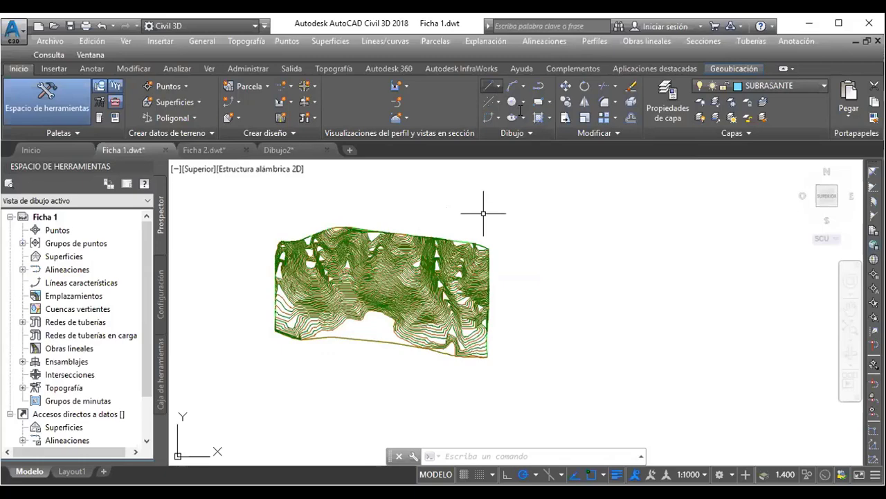
left_click(498, 87)
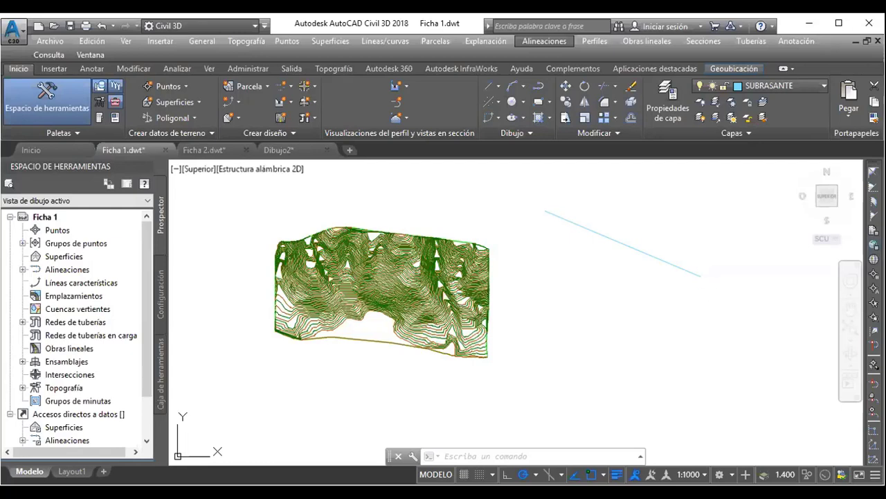
Step: Delete the diagonal line to the right of the terrain contours
left_click(712, 294)
left_click(538, 188)
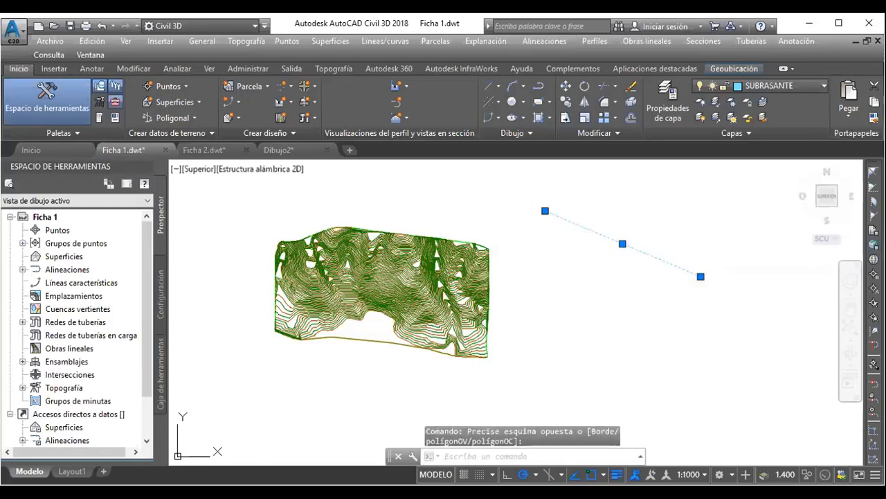
key("Delete")
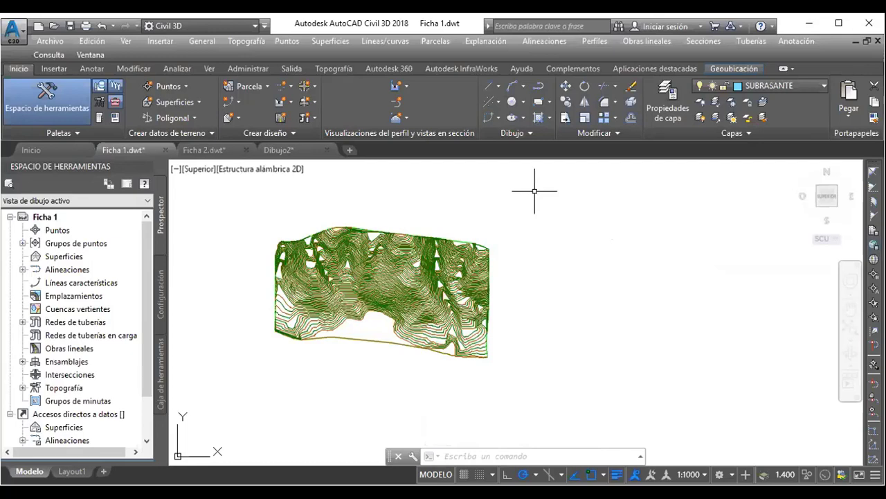
middle_click_drag(292, 253, 315, 211)
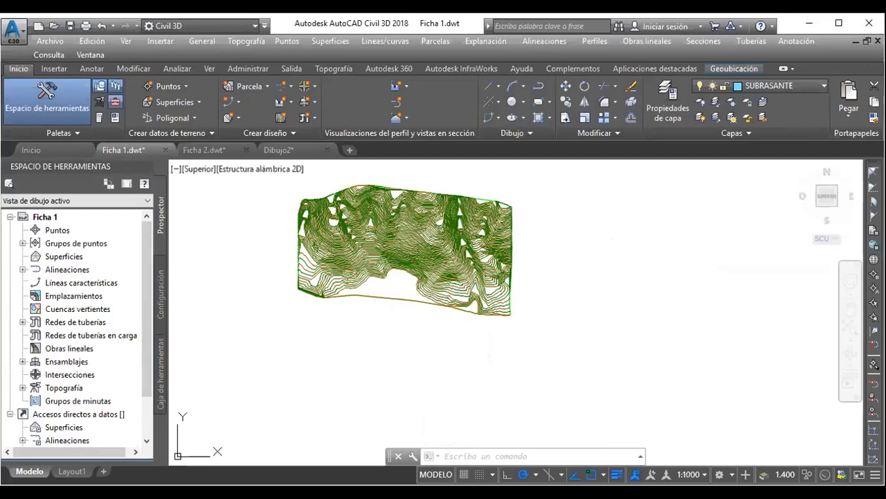
mouse_move(74, 162)
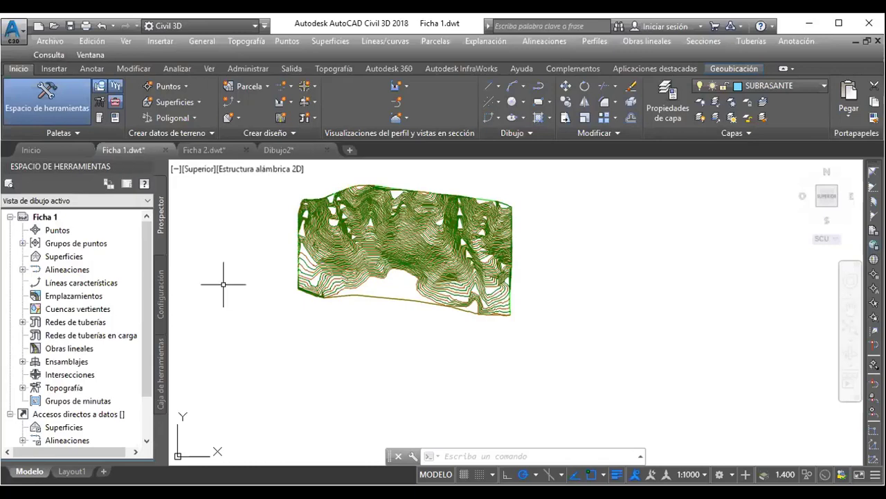
middle_click_drag(374, 263, 424, 337)
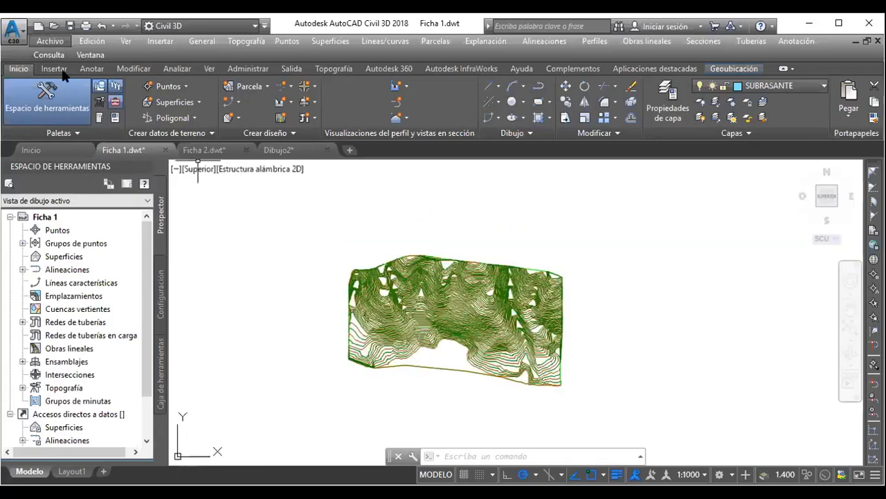
Step: Open the drawing settings of Ficha 1 and maximize the dialog
left_click(25, 45)
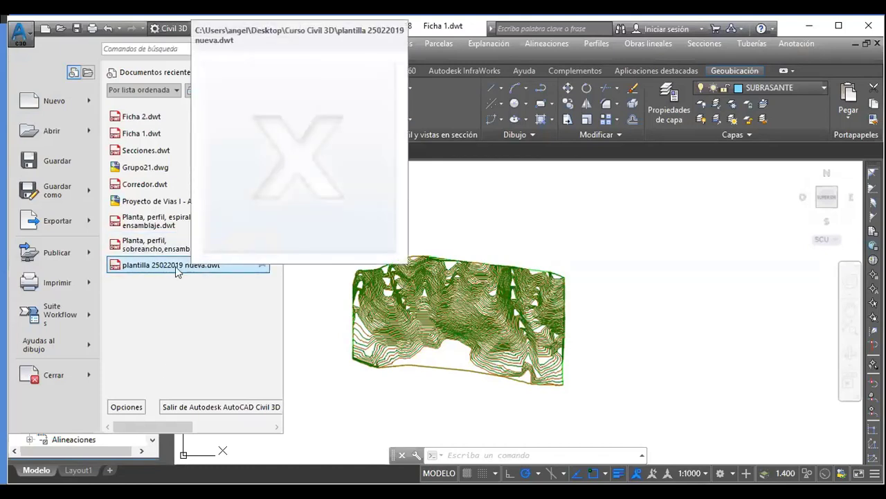
left_click(127, 407)
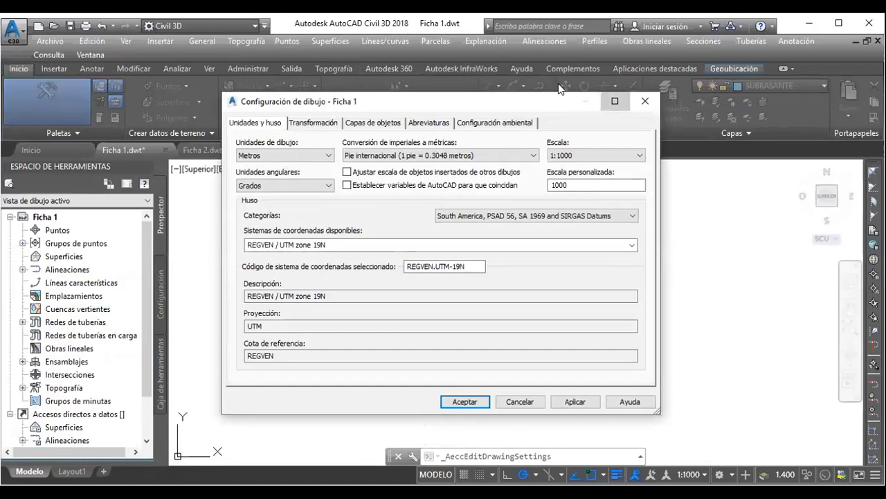
left_click(614, 101)
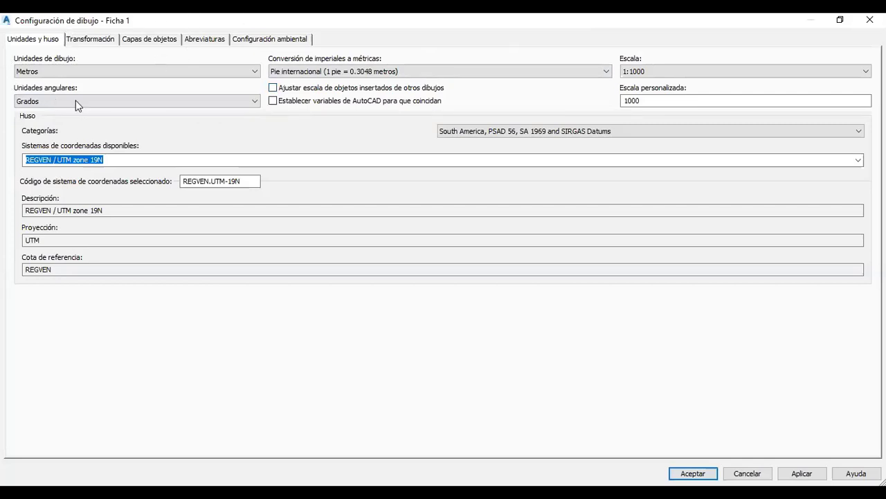
Step: Review the available drawing units and choose Metros for the drawing
left_click(19, 72)
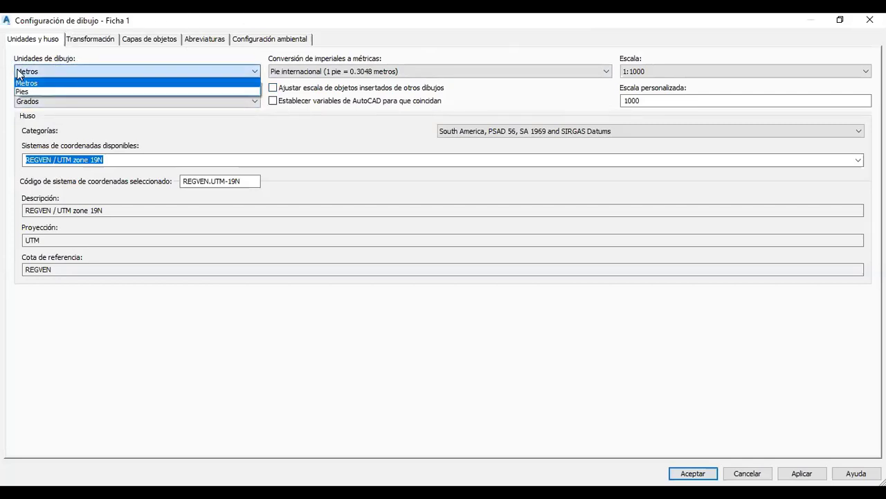
left_click(18, 72)
left_click(19, 72)
left_click(19, 72)
left_click(19, 72)
left_click(21, 74)
left_click(42, 72)
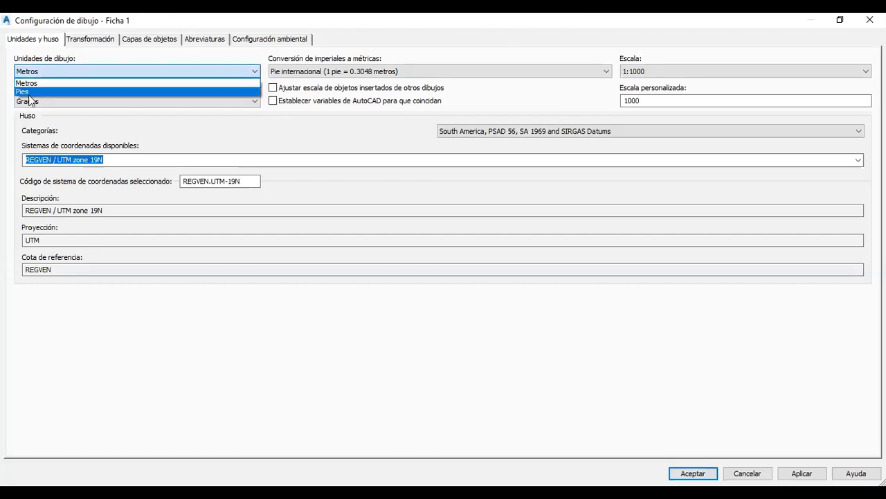
left_click(54, 82)
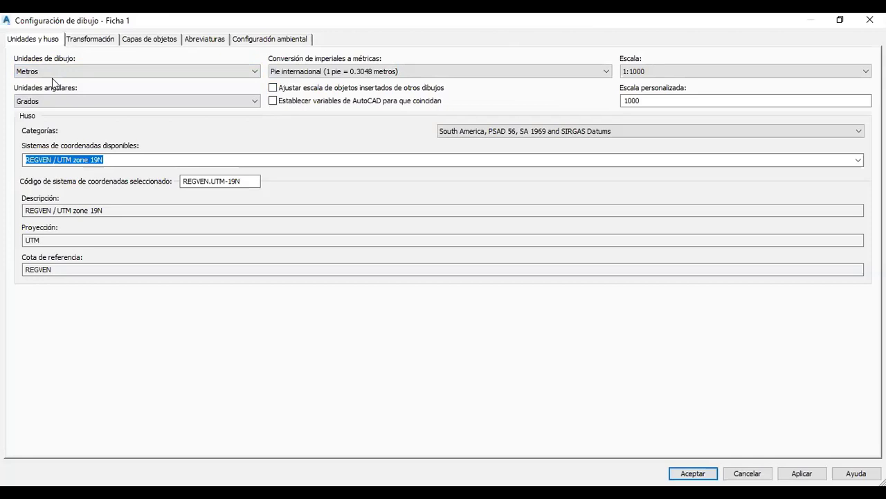
Step: Choose 1:1000 as the drawing scale
left_click(678, 73)
left_click(674, 74)
left_click(647, 72)
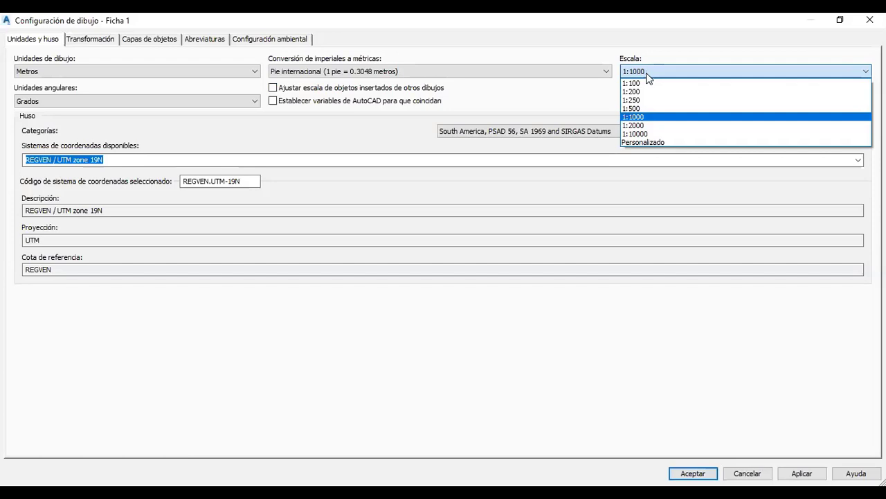
left_click(637, 117)
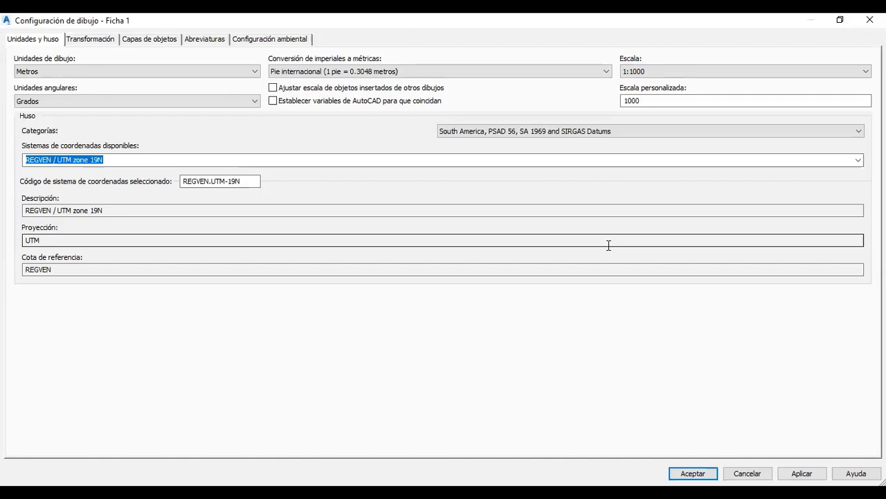
Step: Look through the coordinate system categories and choose South America, PSAD 56, SA 1969 and SIRGAS Datums
left_click(658, 131)
scroll(547, 298, "up", 1)
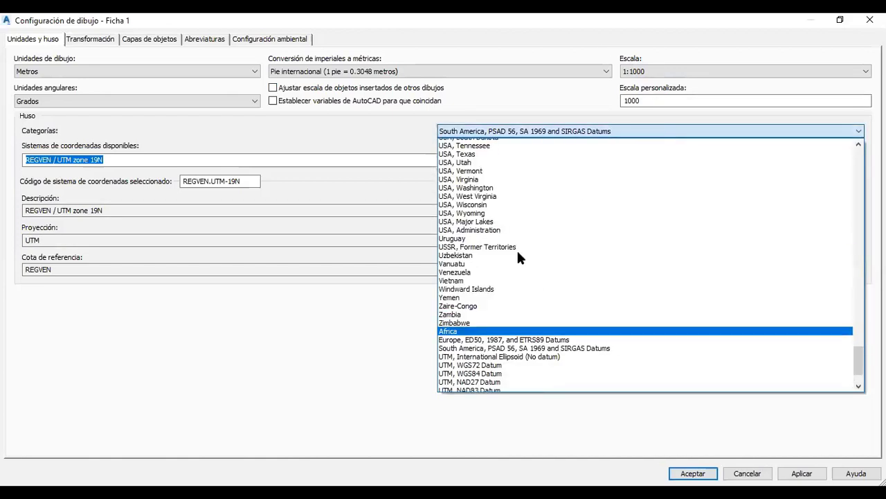
scroll(517, 249, "up", 12)
scroll(499, 218, "up", 20)
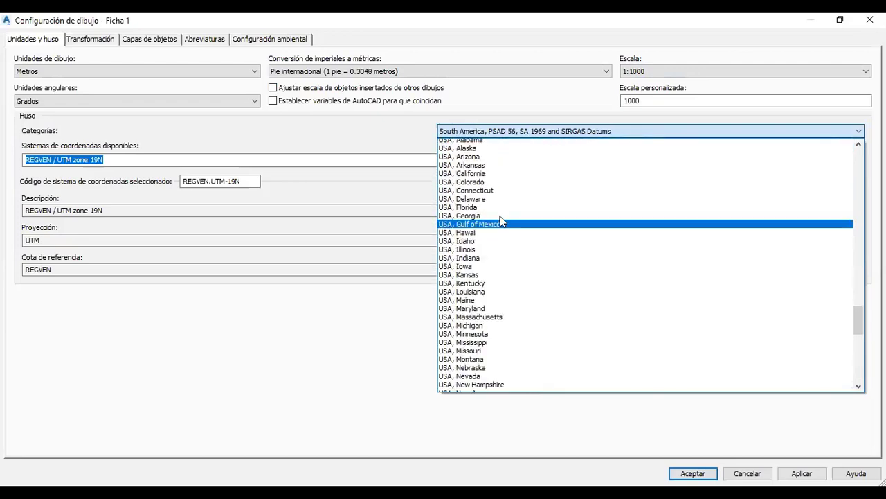
scroll(510, 223, "up", 20)
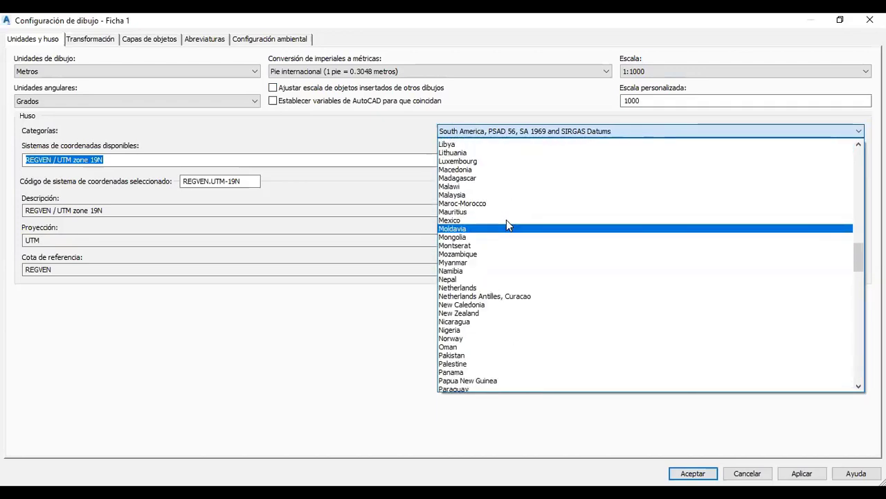
scroll(509, 222, "up", 15)
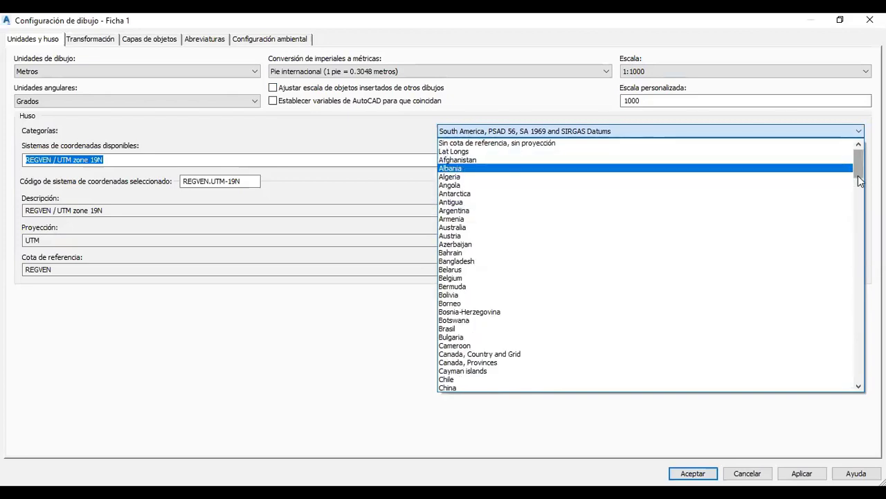
left_click_drag(861, 164, 862, 234)
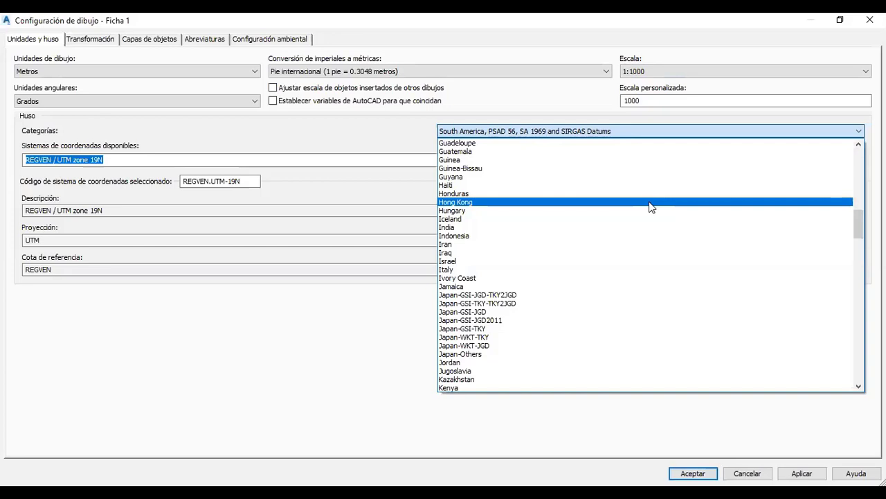
left_click(147, 144)
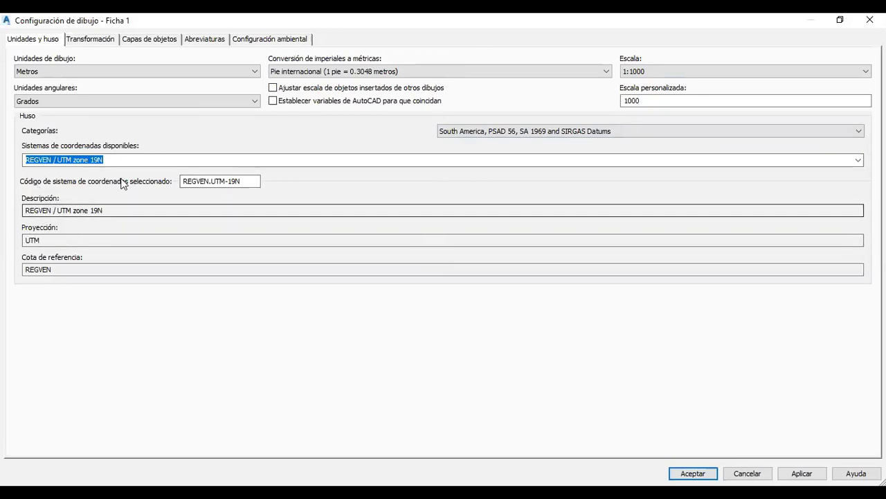
left_click(547, 131)
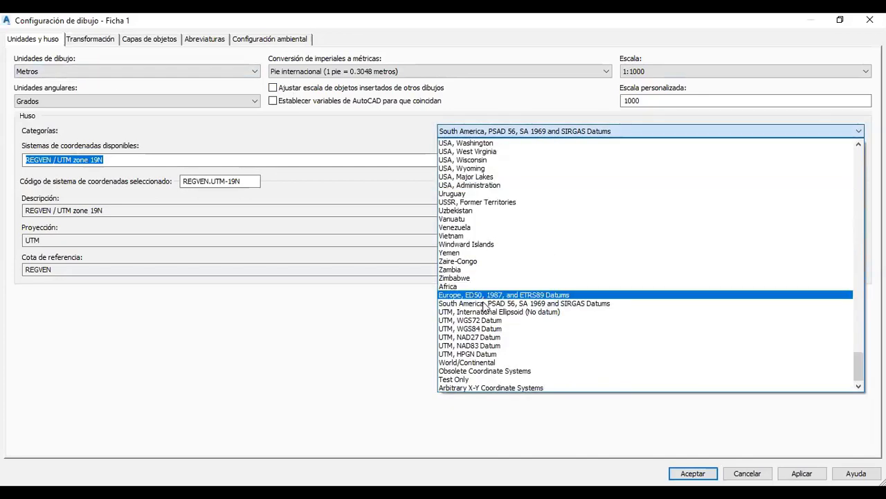
left_click(484, 300)
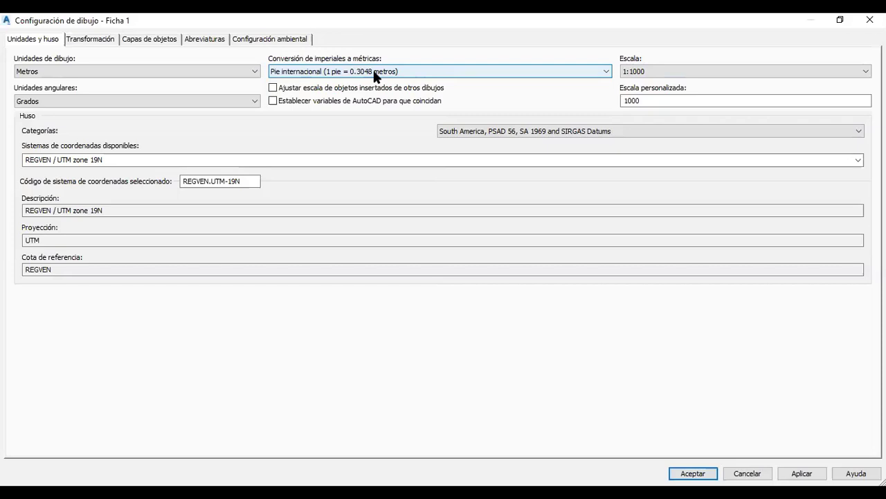
Step: Examine the transformation, abbreviation and environmental settings of the drawing, and close the drawing settings
left_click(84, 42)
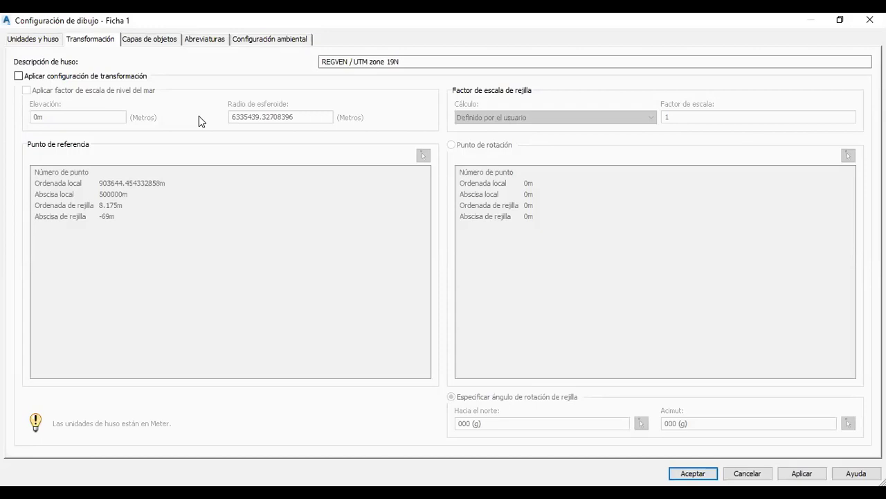
left_click(205, 43)
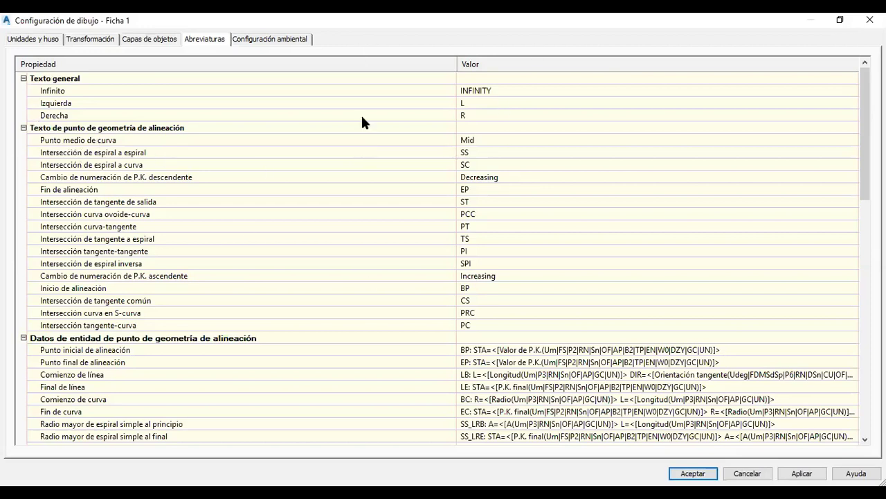
left_click(273, 40)
left_click(49, 40)
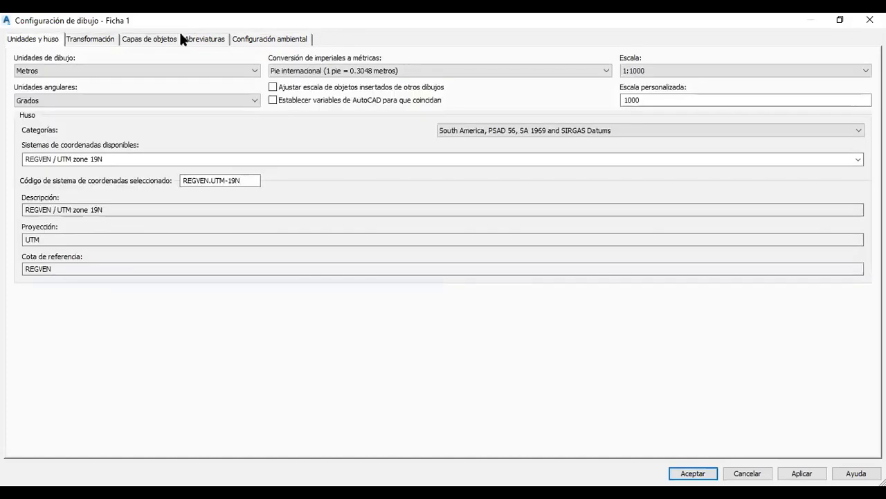
left_click(204, 39)
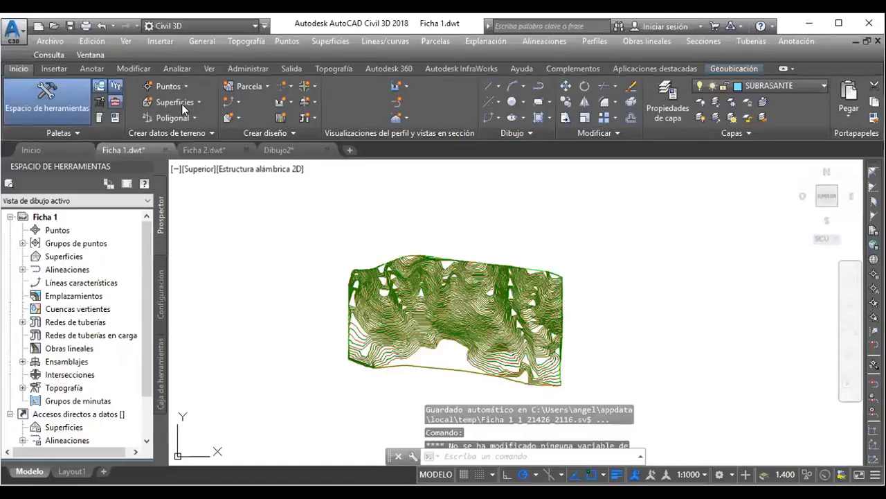
left_click(28, 32)
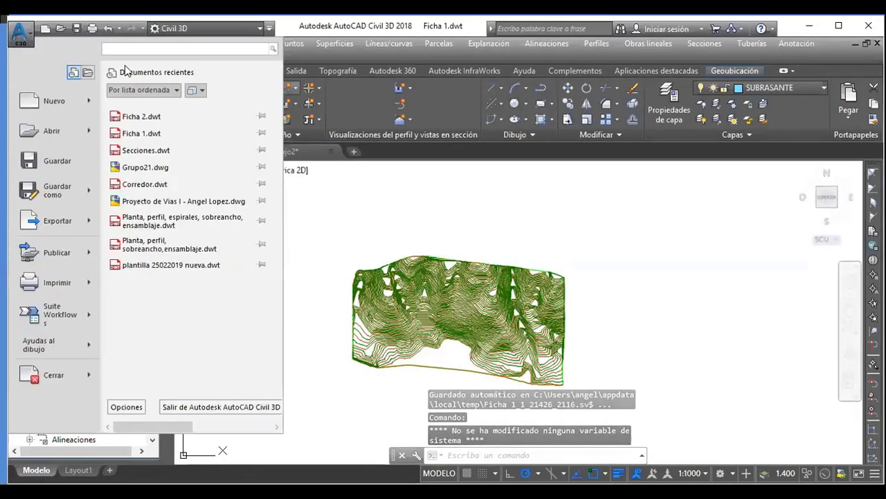
left_click(24, 38)
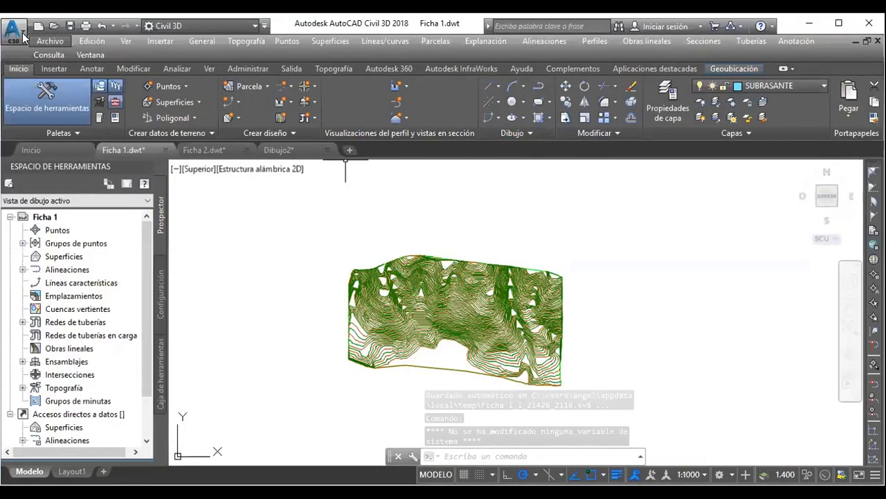
left_click(24, 38)
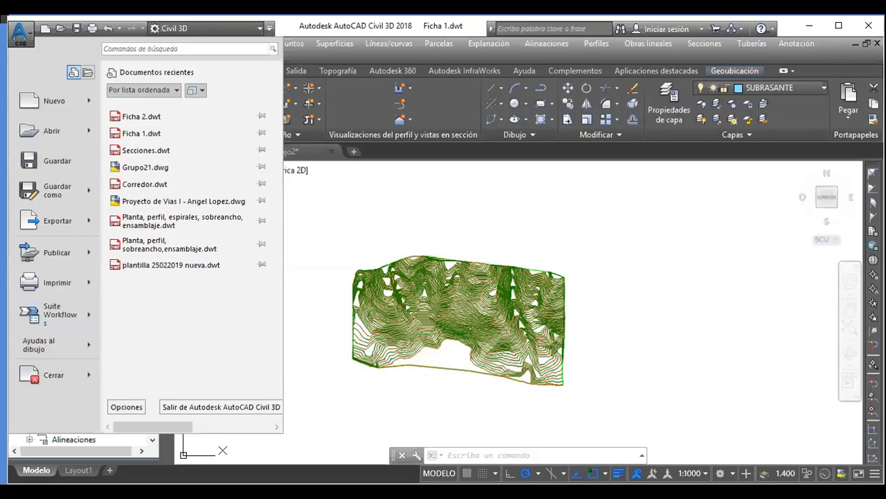
left_click(304, 268)
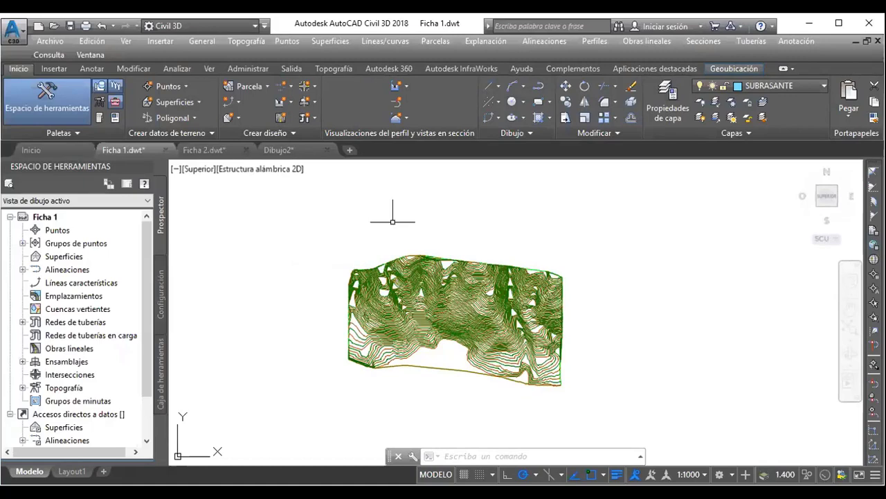
Step: Examine the terrain's contour lines, from the full extent of the plan to a closer view
middle_click_drag(448, 284, 408, 214)
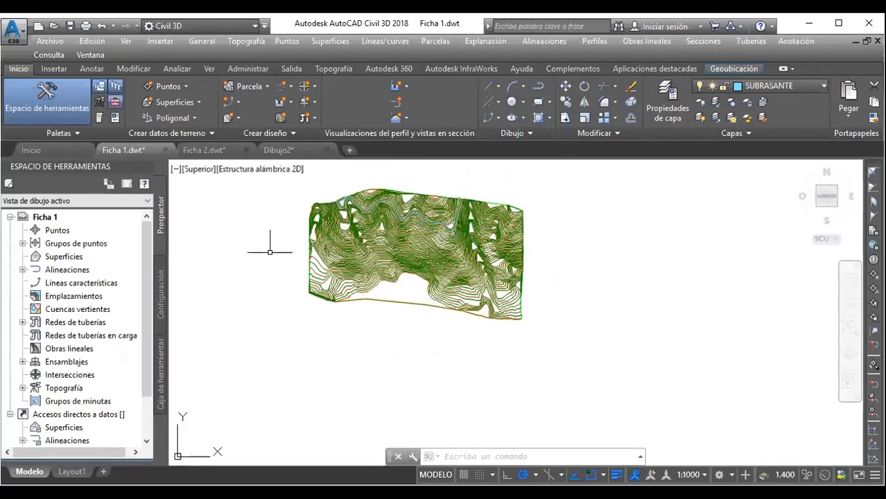
middle_click_drag(315, 216, 304, 260)
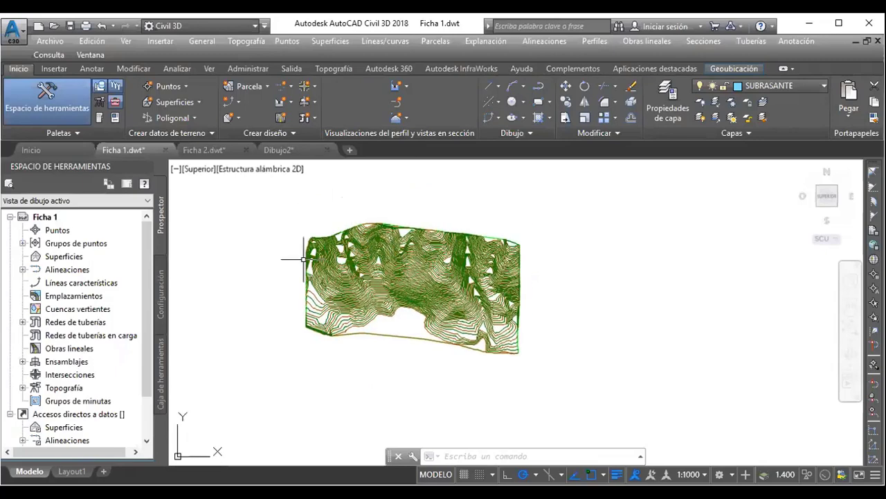
scroll(303, 259, "up", 2)
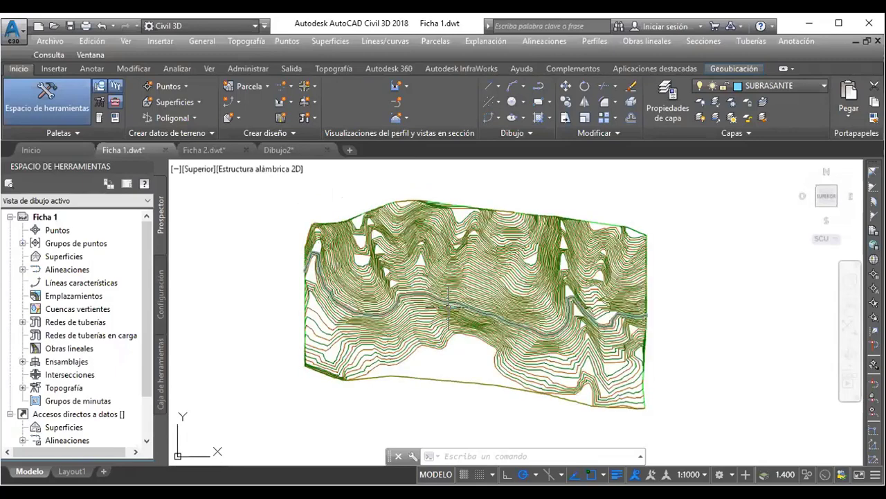
scroll(449, 305, "up", 2)
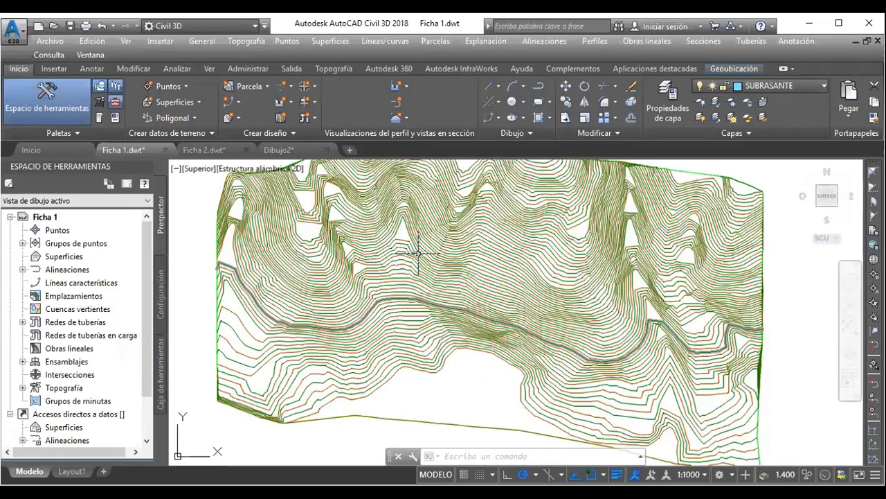
middle_click_drag(418, 253, 386, 287)
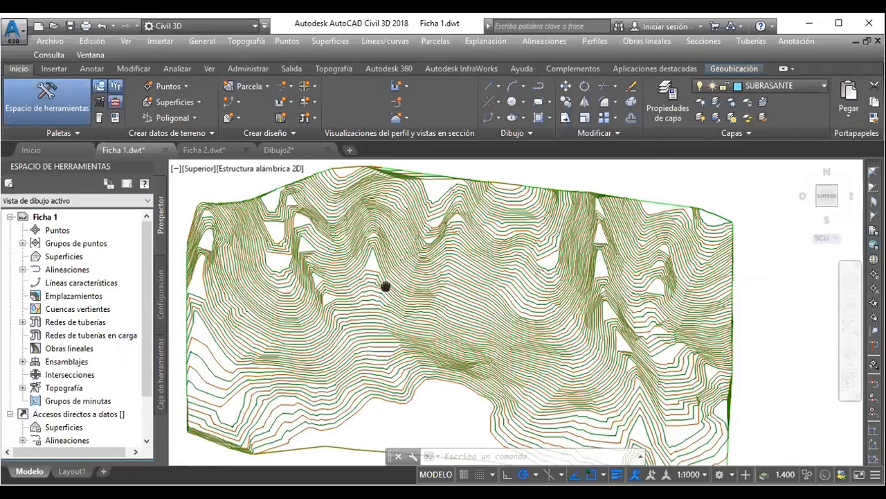
middle_click_drag(386, 287, 385, 264)
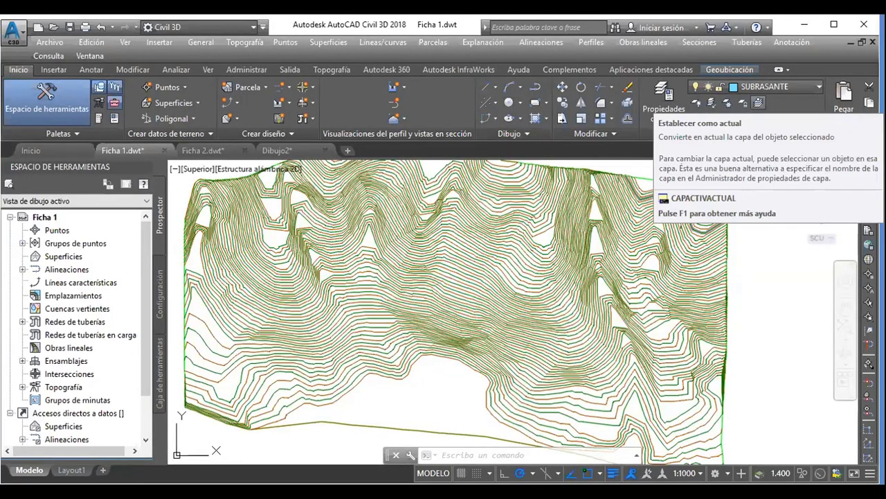
Step: Select individual contour polylines near the terrain's upper boundary to examine their layer and path, clear the selection, and survey the whole terrain
left_click(759, 104)
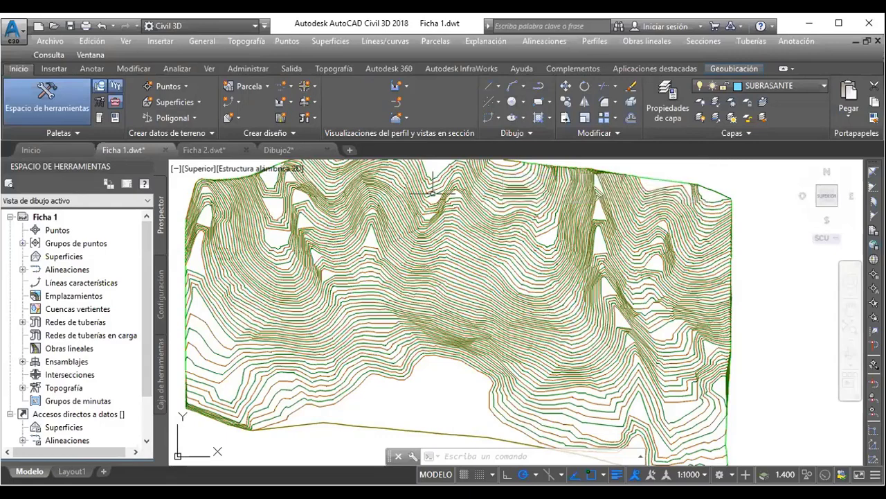
left_click(424, 173)
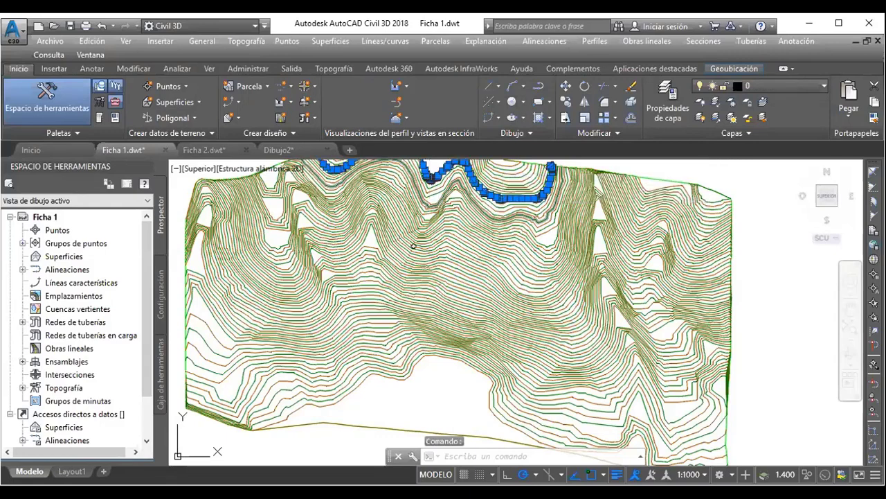
middle_click_drag(412, 262, 428, 284)
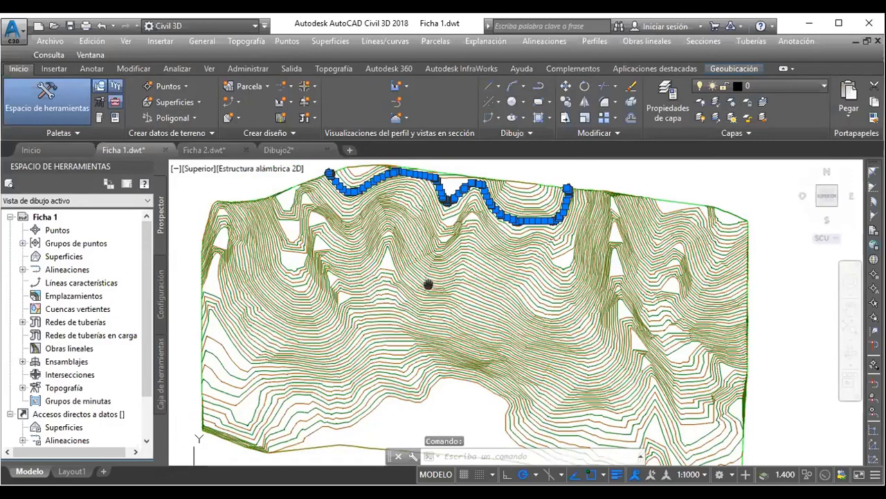
middle_click_drag(428, 284, 437, 320)
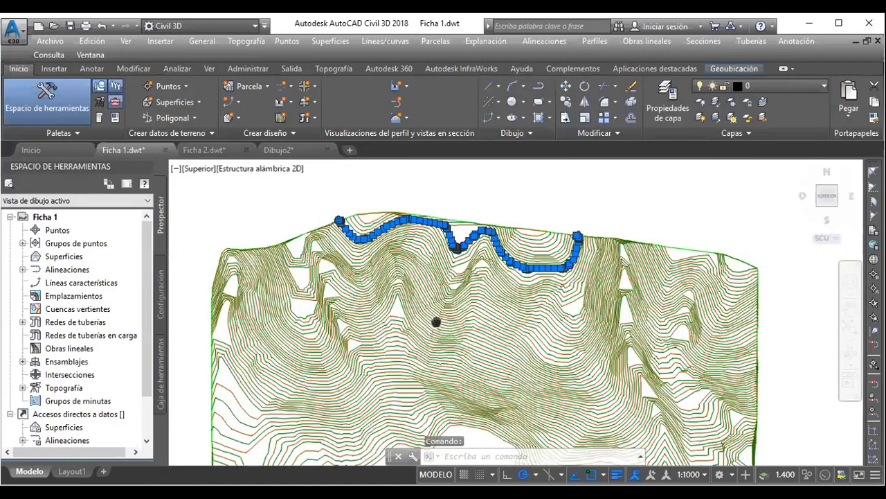
scroll(456, 245, "up", 2)
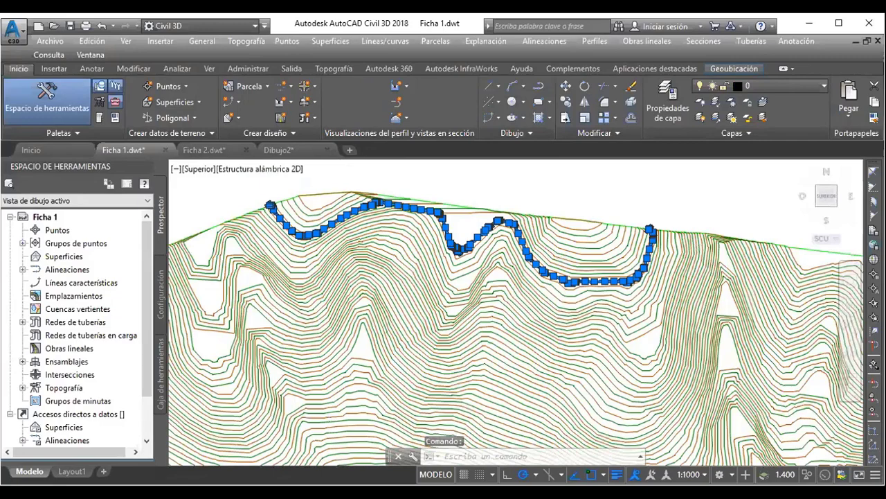
scroll(478, 264, "up", 2)
key("Escape")
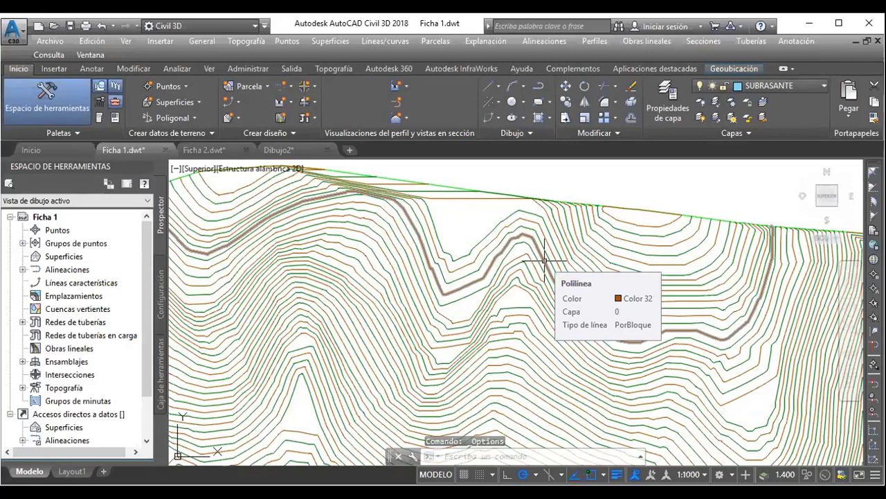
left_click(452, 271)
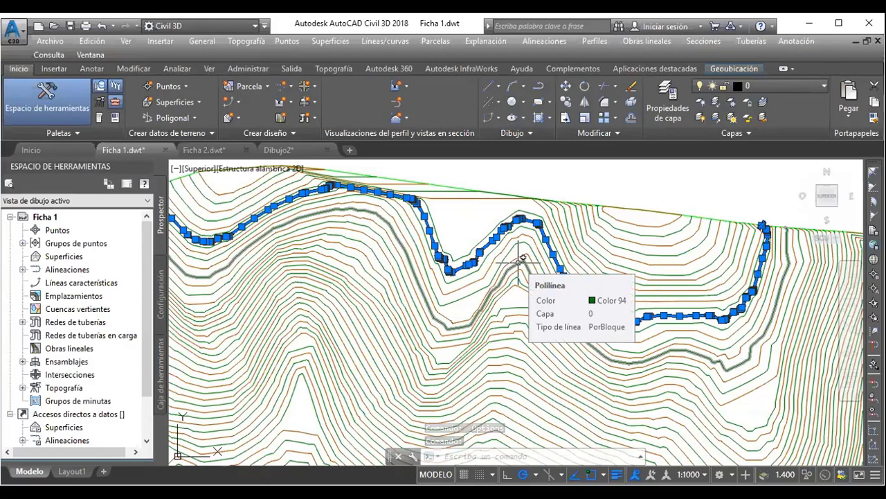
key("Escape")
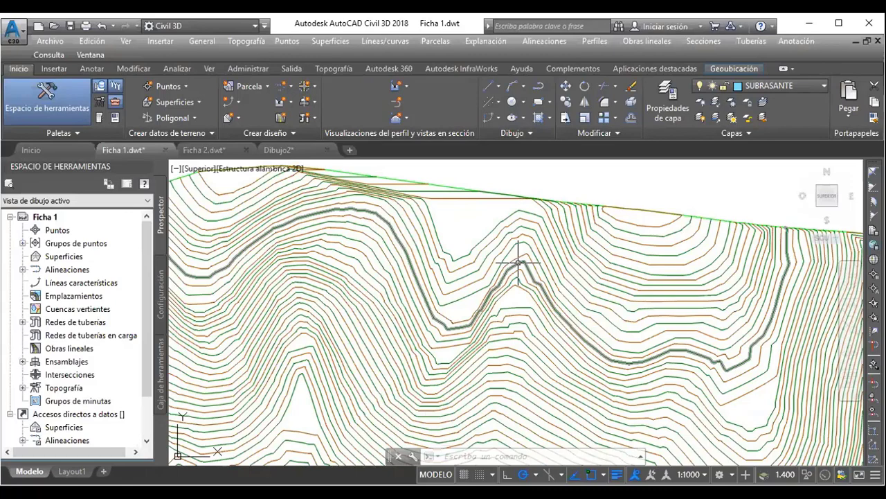
scroll(493, 271, "down", 2)
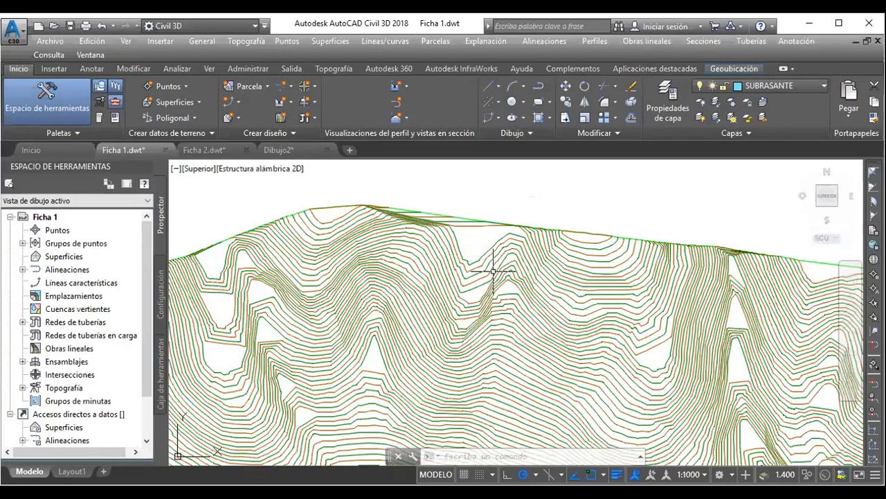
scroll(493, 270, "down", 2)
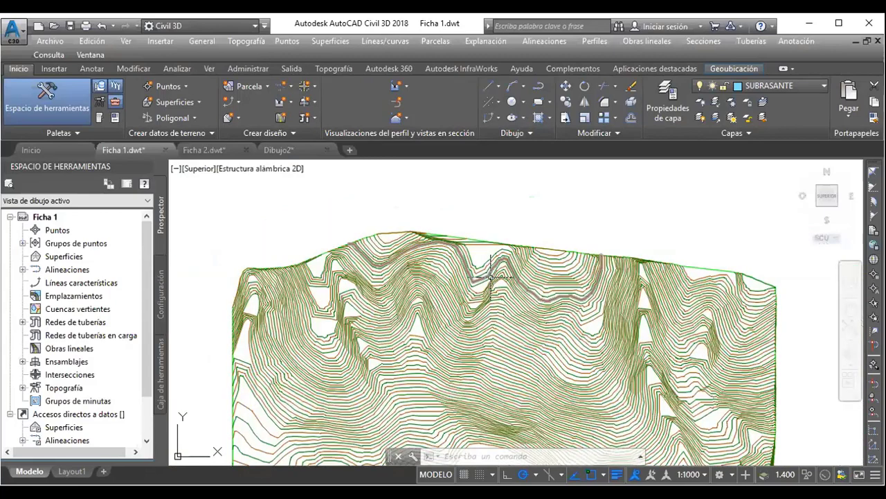
middle_click_drag(491, 277, 417, 296)
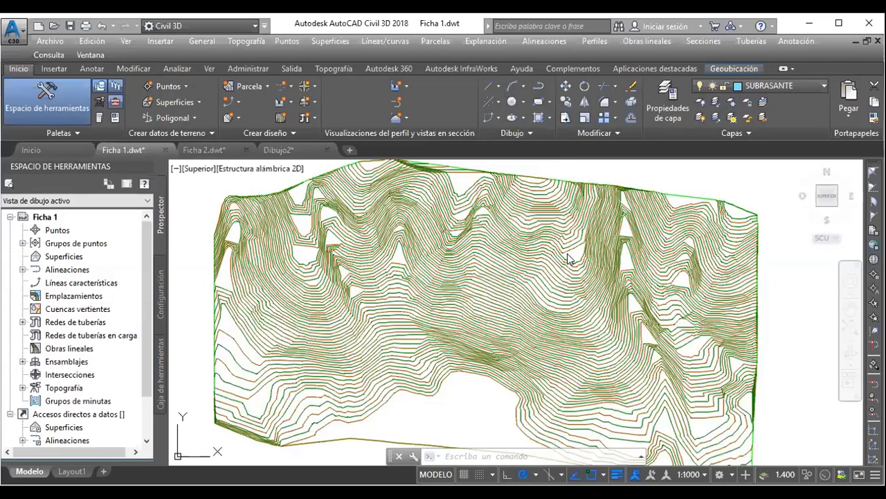
Step: Maximize the program window
mouse_move(183, 156)
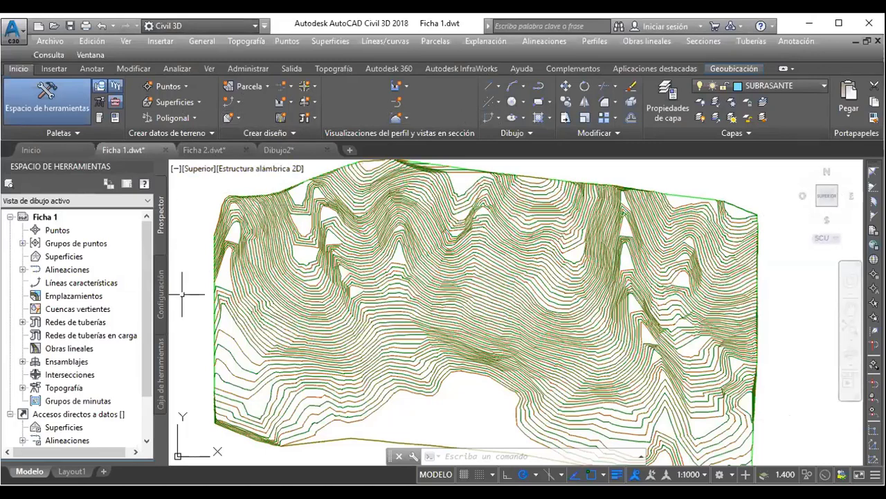
mouse_move(590, 228)
left_click(838, 24)
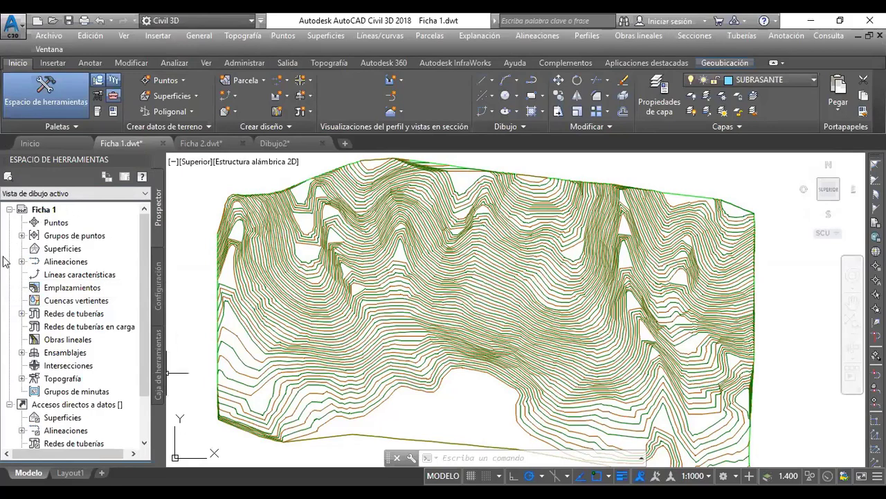
Step: Review the Puntos and Superficies collections of Ficha 1 and the commands offered for surfaces, alongside the contour drawing
left_click(58, 227)
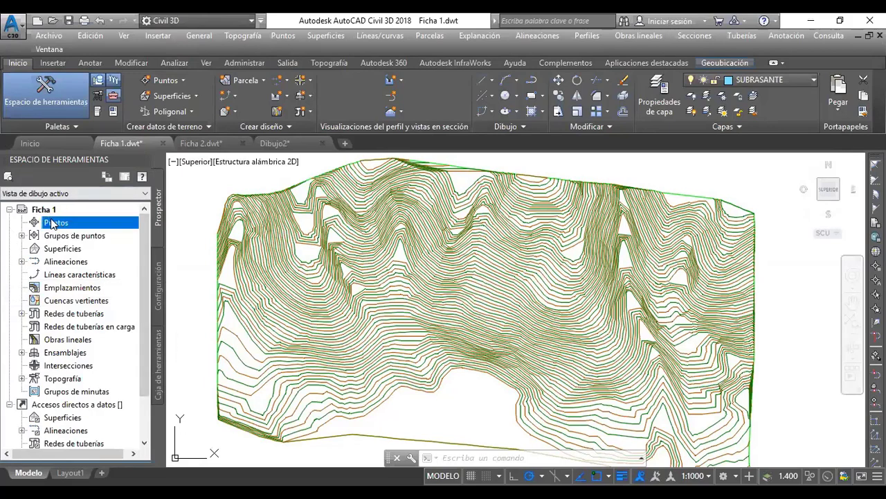
right_click(69, 224)
key("Escape")
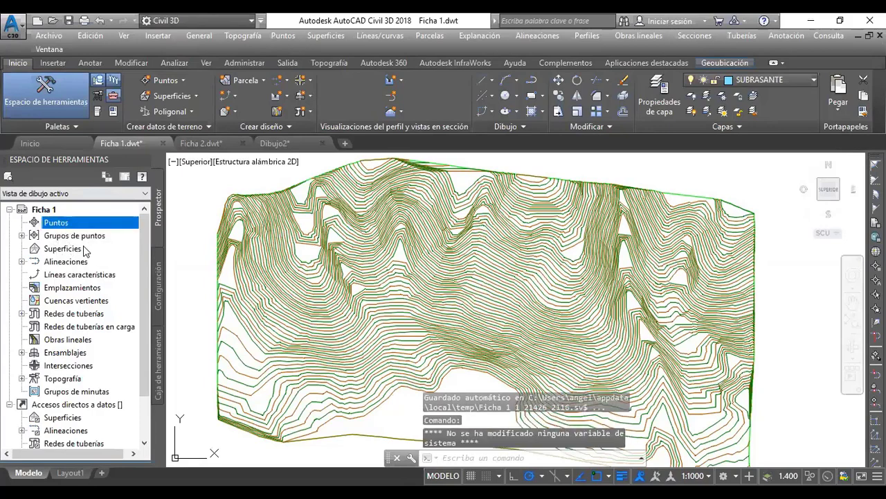
left_click(82, 248)
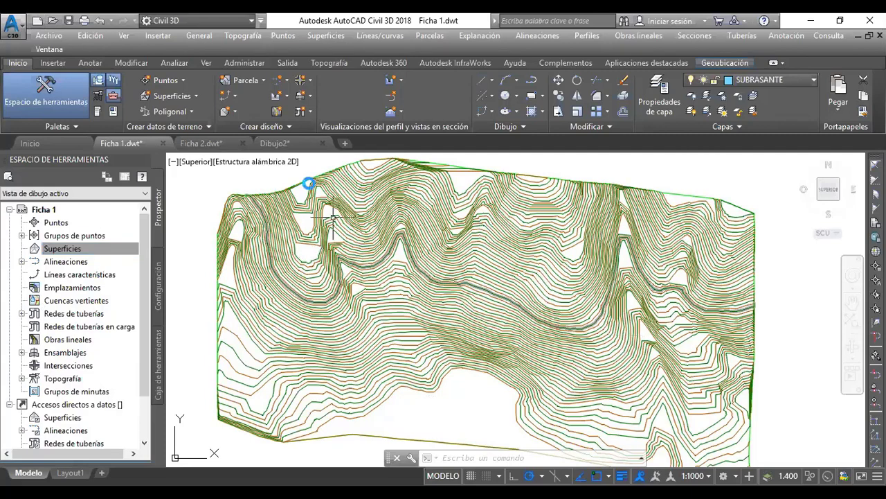
middle_click_drag(333, 217, 334, 197)
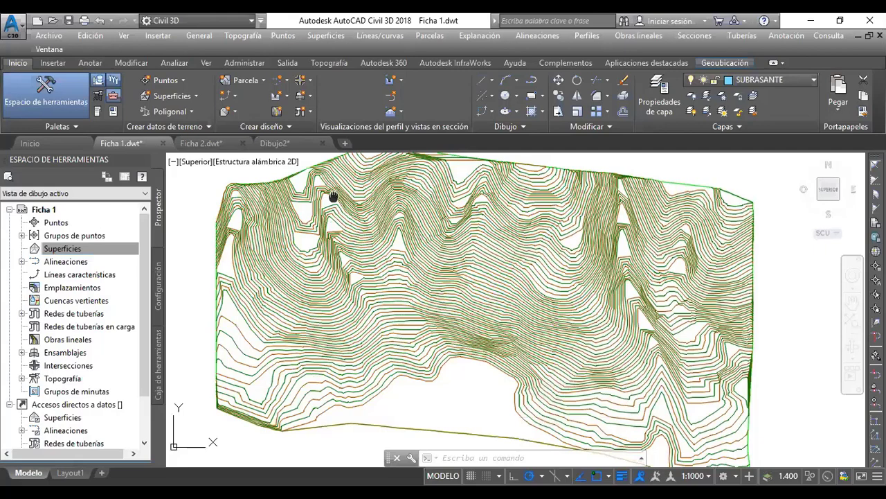
middle_click_drag(333, 197, 327, 248)
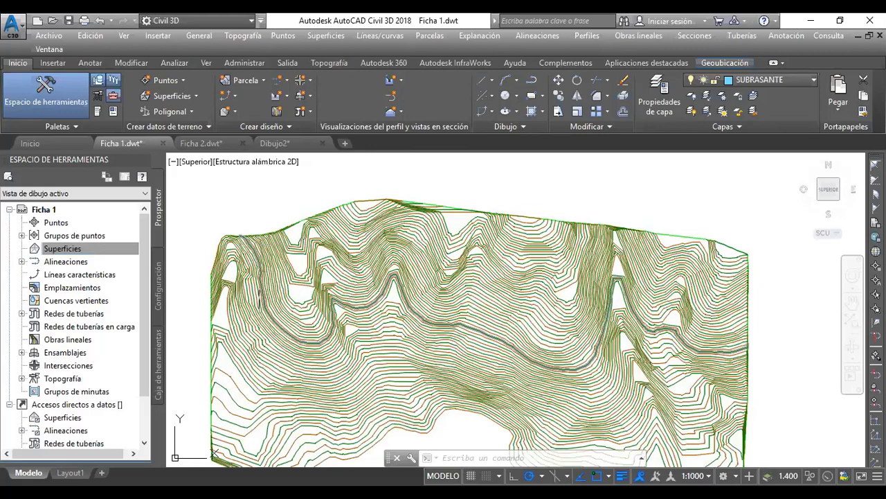
middle_click_drag(332, 291, 323, 244)
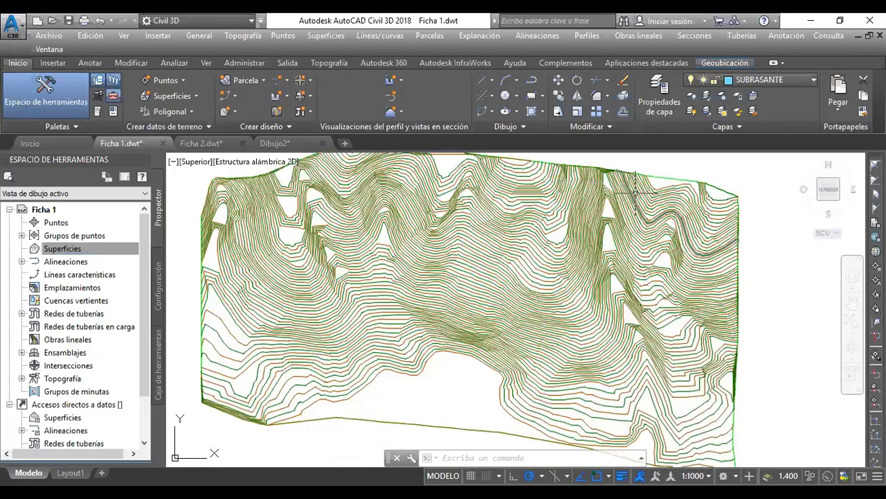
right_click(104, 251)
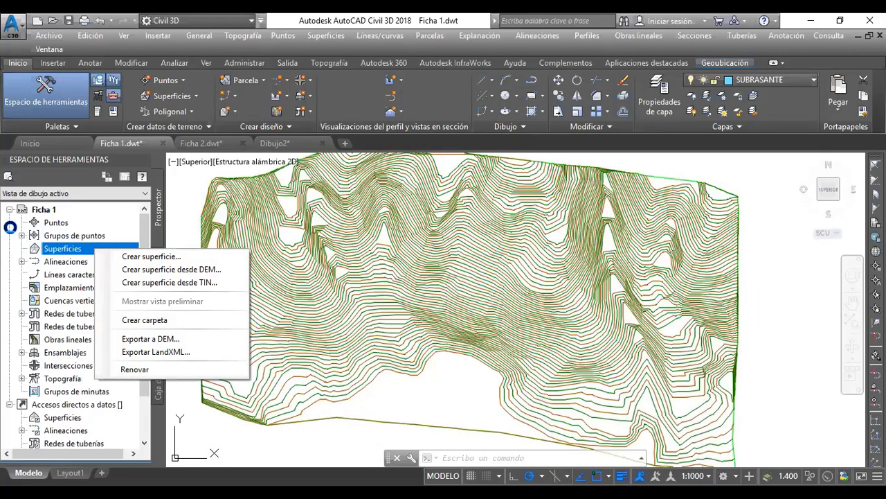
left_click(10, 340)
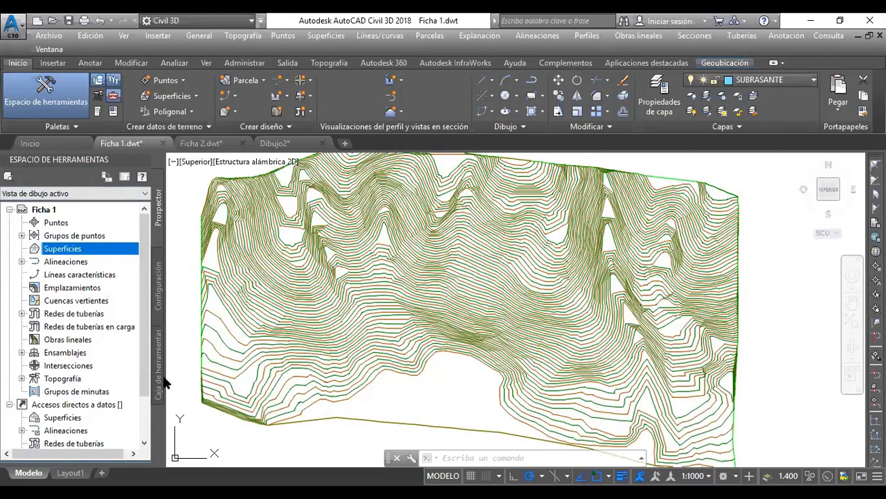
Step: Create a TIN surface on layer 0 with the Estándar style, keeping the default name and ByLayer render material
left_click(184, 95)
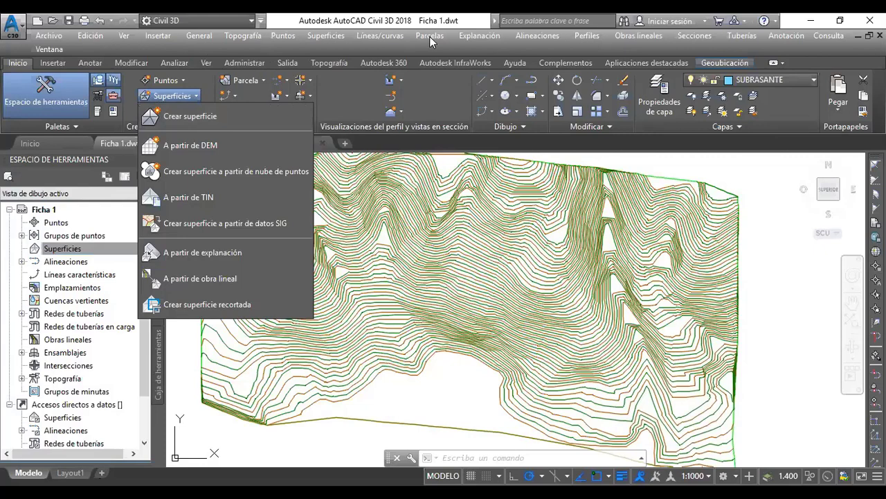
left_click(410, 37)
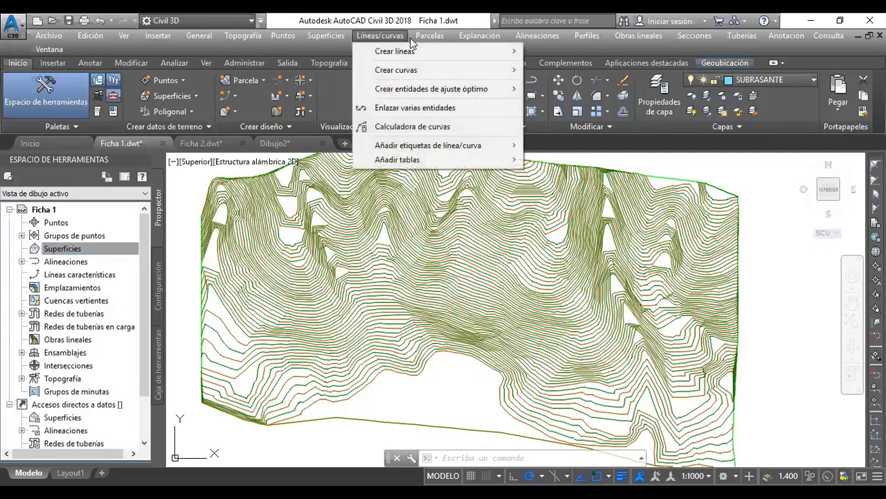
mouse_move(326, 39)
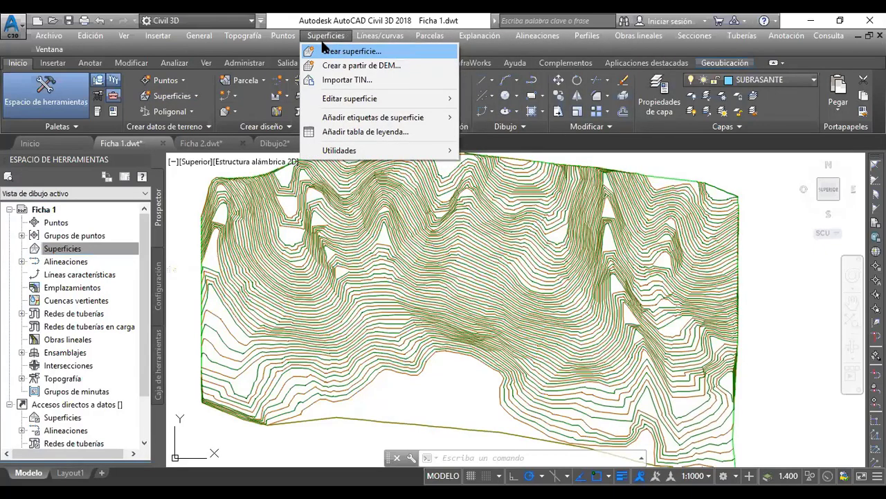
left_click(329, 110)
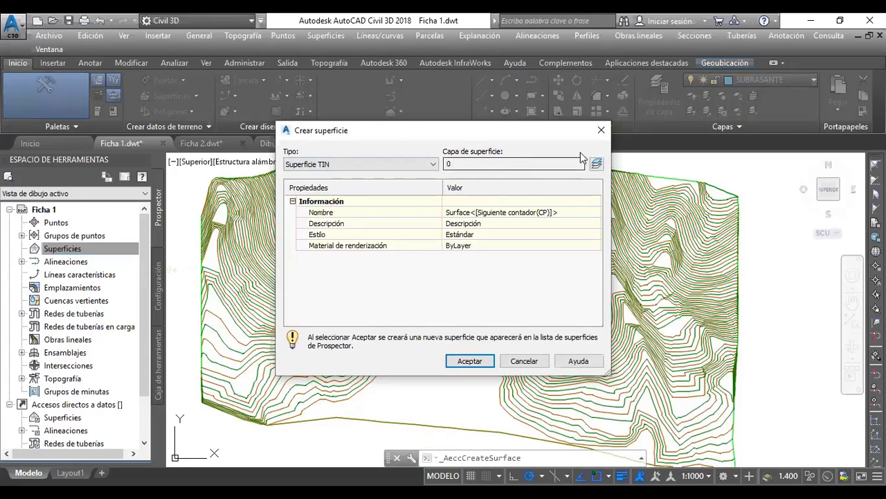
left_click(596, 164)
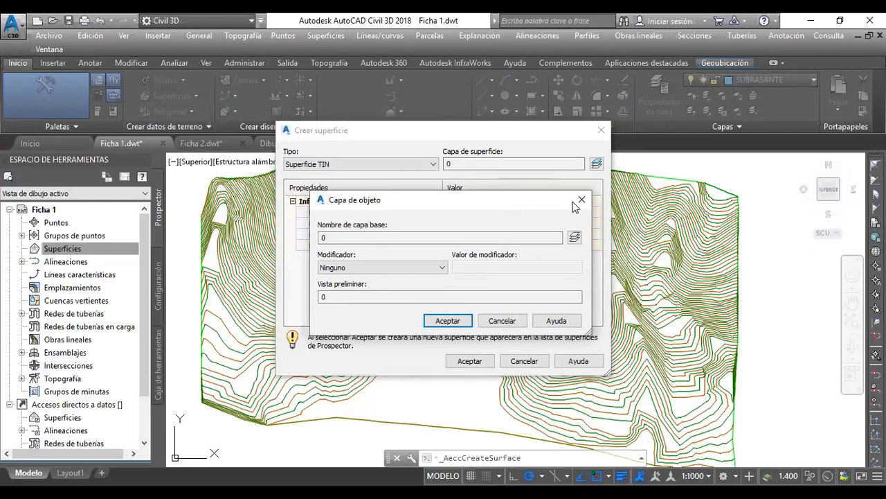
left_click(502, 320)
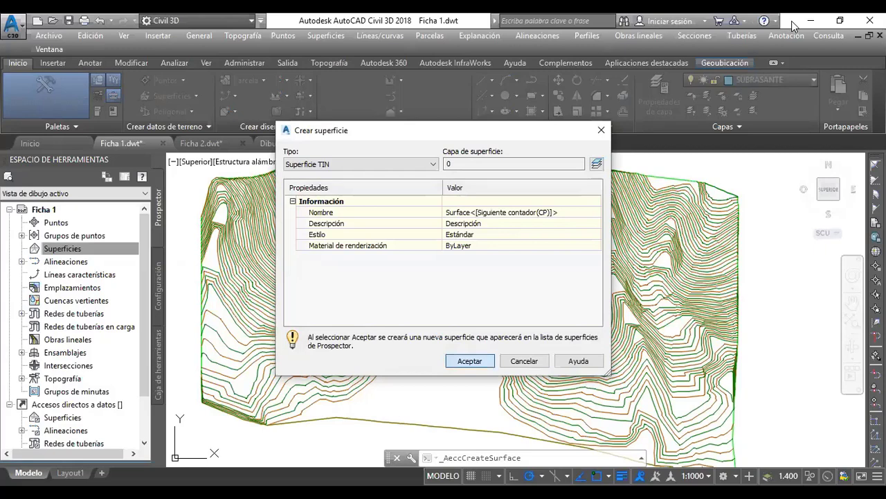
key("Return")
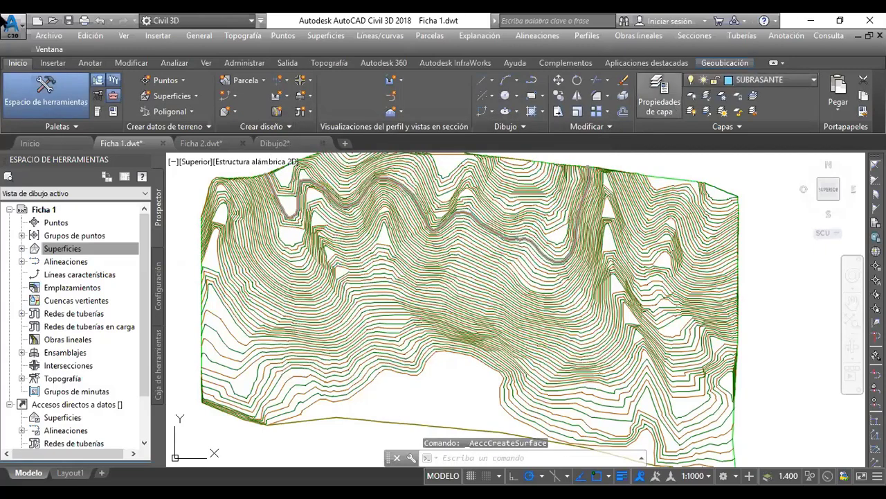
Step: Show the layer properties manager and create a TIN surface named TERRENO on layer 0 with the Estándar style and ByLayer render material
left_click(659, 95)
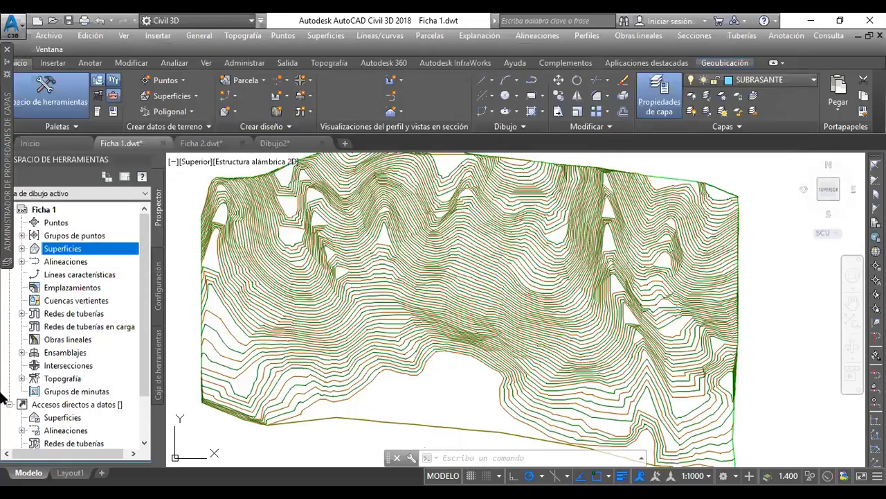
right_click(75, 248)
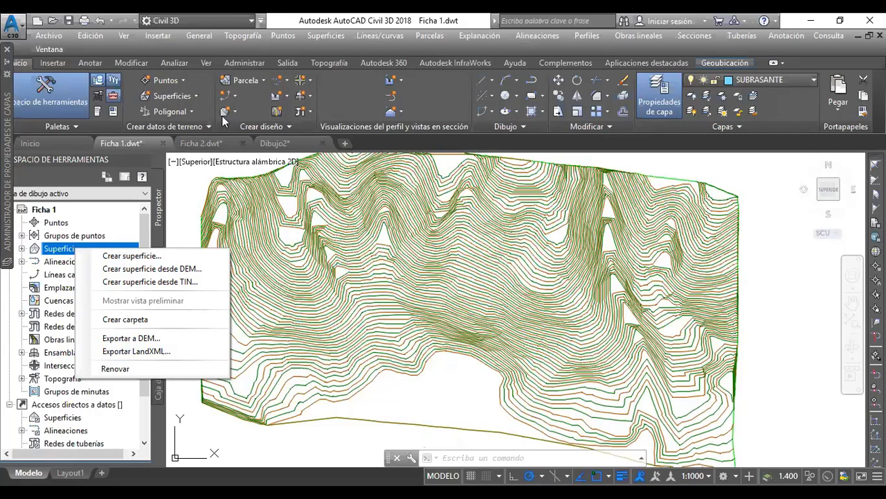
left_click(163, 257)
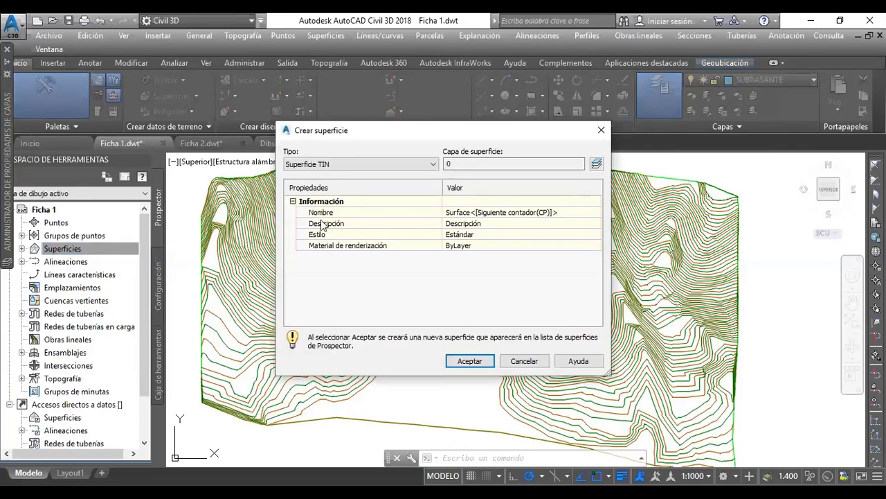
left_click(584, 213)
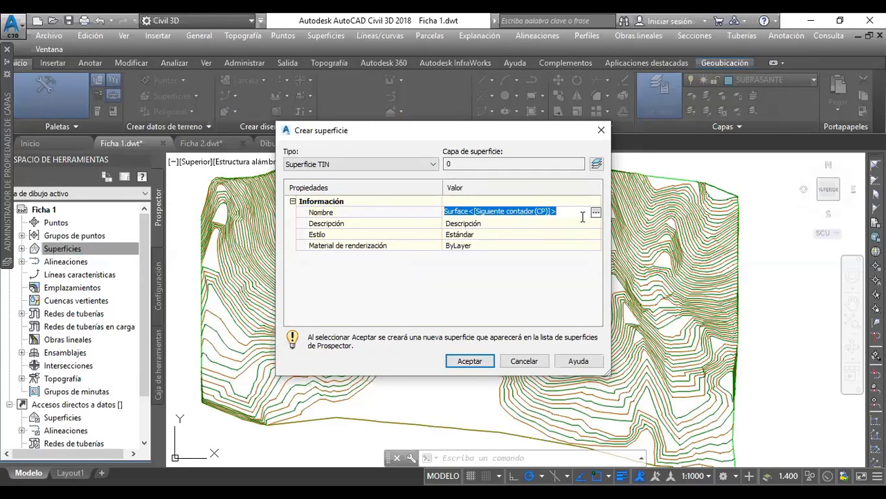
type("T")
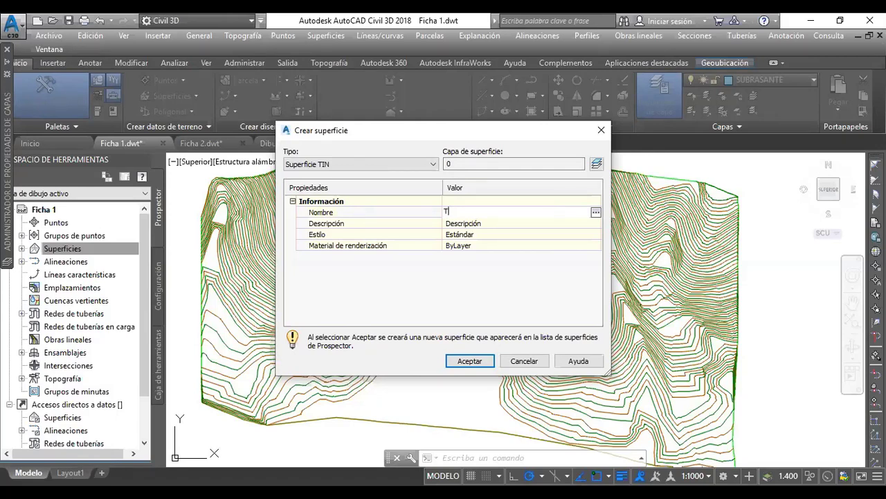
type("ERRENO")
left_click(469, 358)
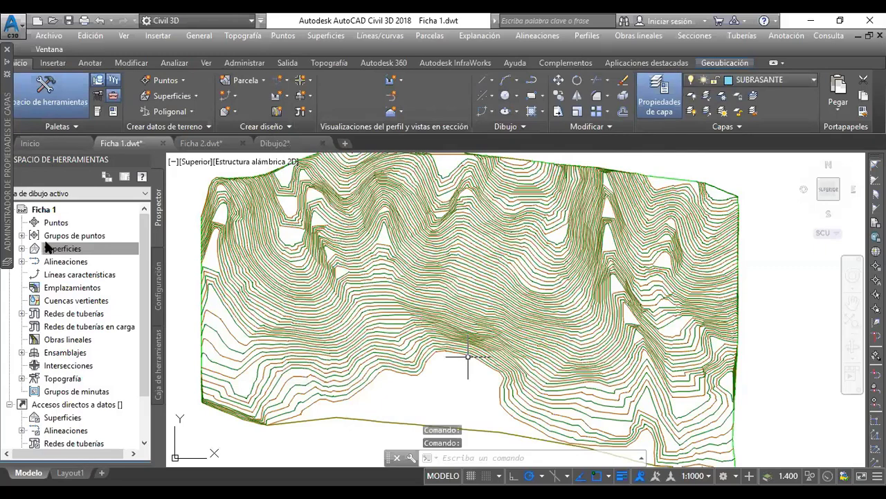
Step: Expand the TERRENO surface down to its Definición branch and review the types of data that can define it
double_click(46, 247)
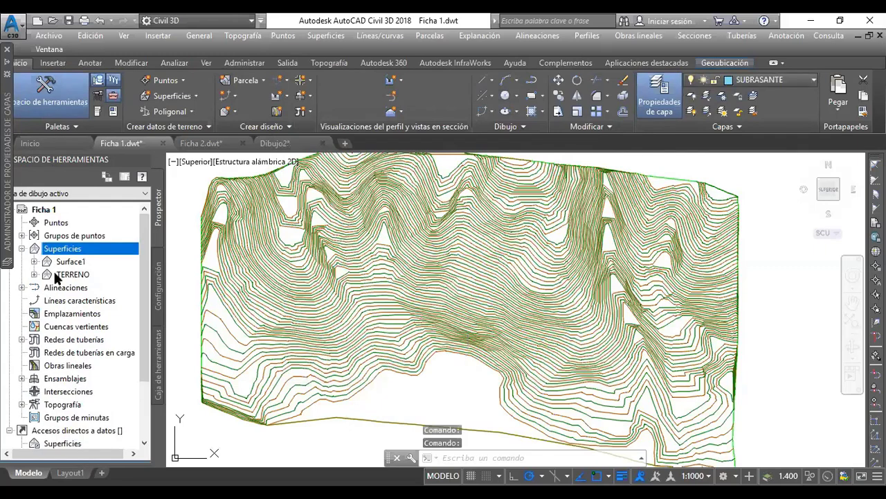
left_click(69, 275)
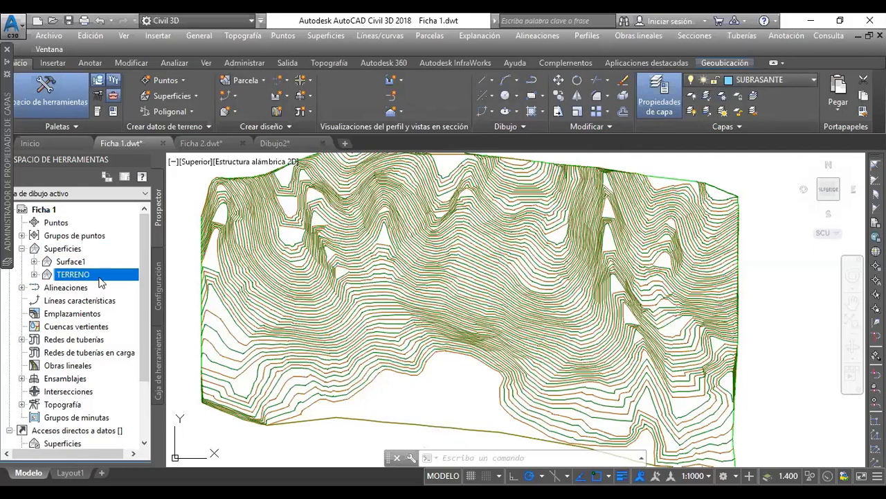
left_click(34, 274)
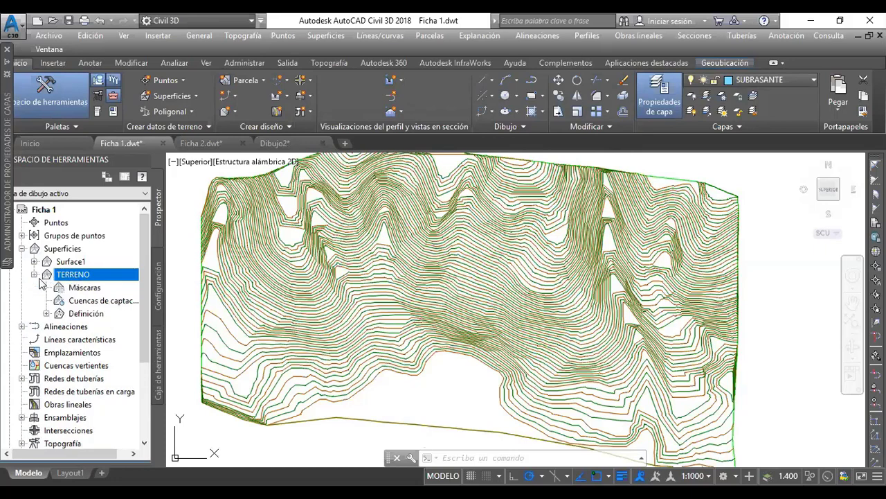
left_click(46, 313)
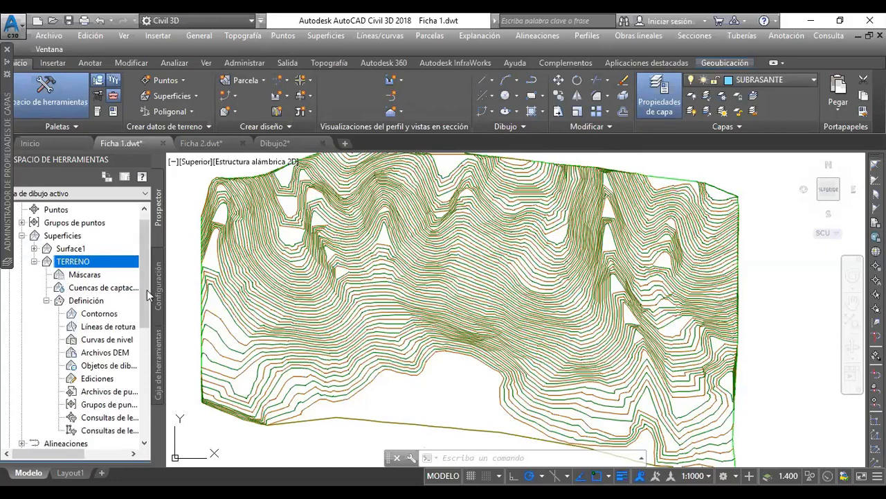
left_click_drag(147, 295, 145, 334)
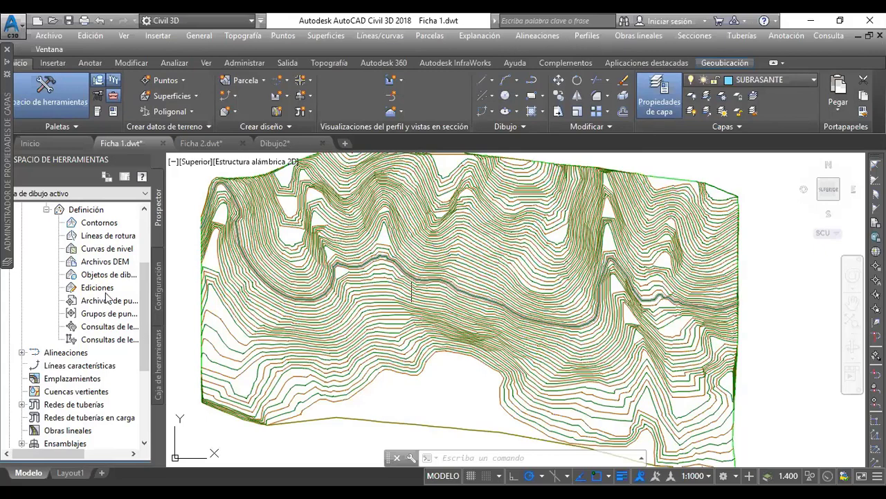
scroll(105, 296, "down", 1)
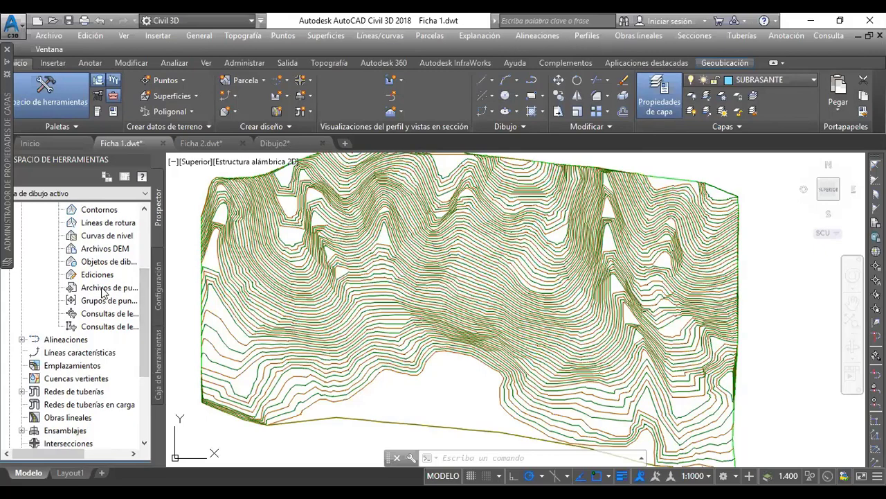
left_click(104, 288)
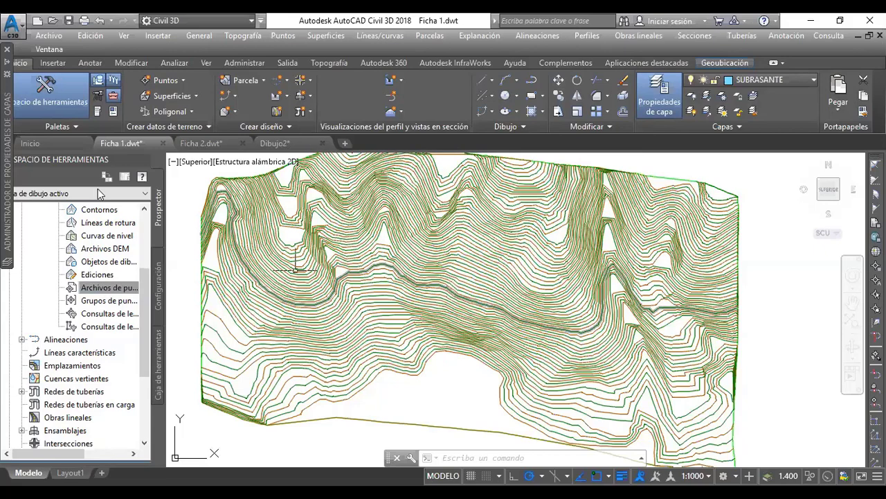
Step: Add all the terrain's contour polylines to TERRENO as contour data with the default weeding and supplementing factors, and dismiss the event viewer
left_click(97, 236)
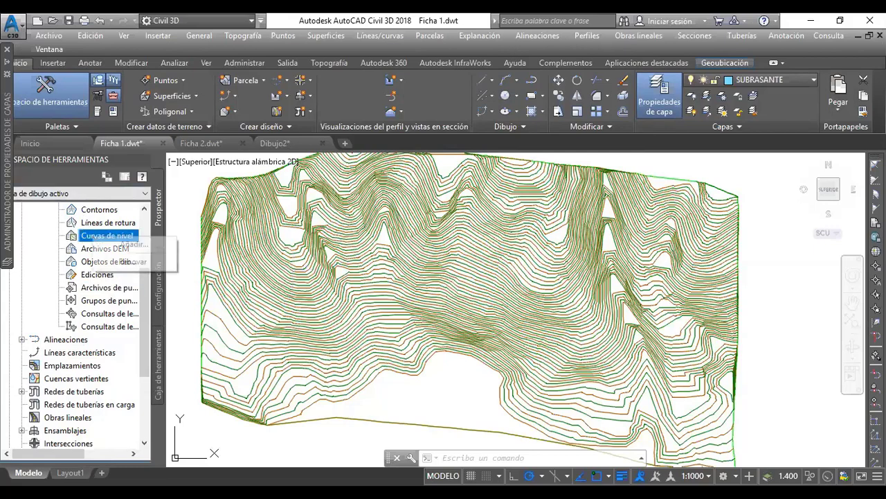
left_click(188, 187)
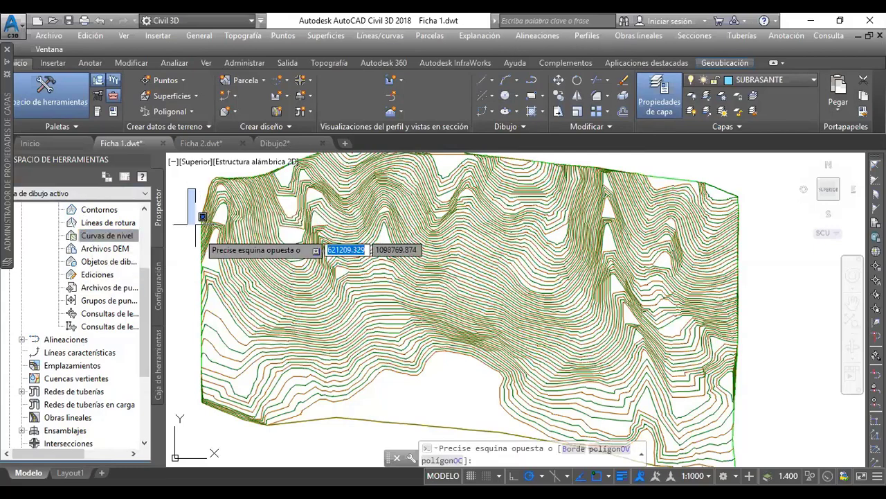
scroll(203, 217, "down", 2)
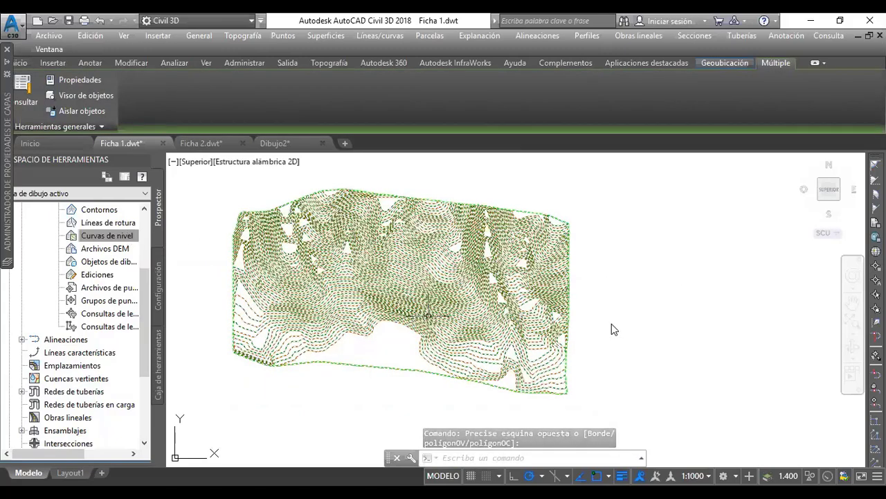
key("Return")
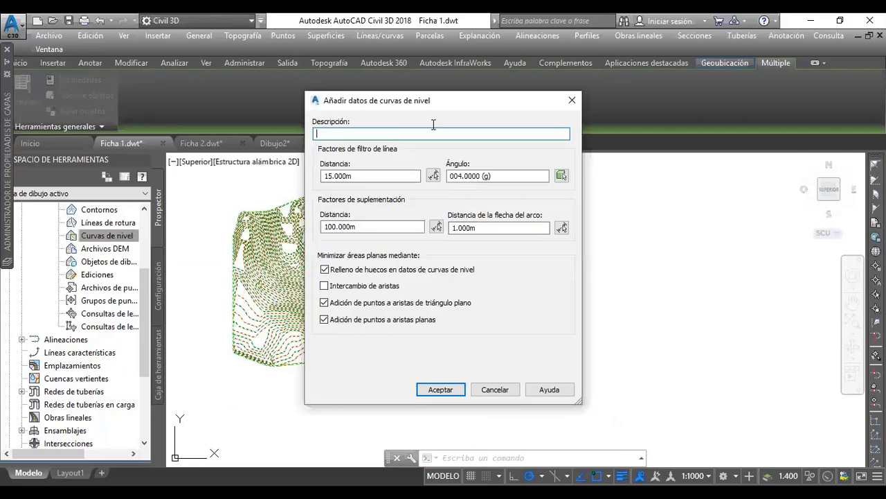
left_click_drag(417, 82, 418, 83)
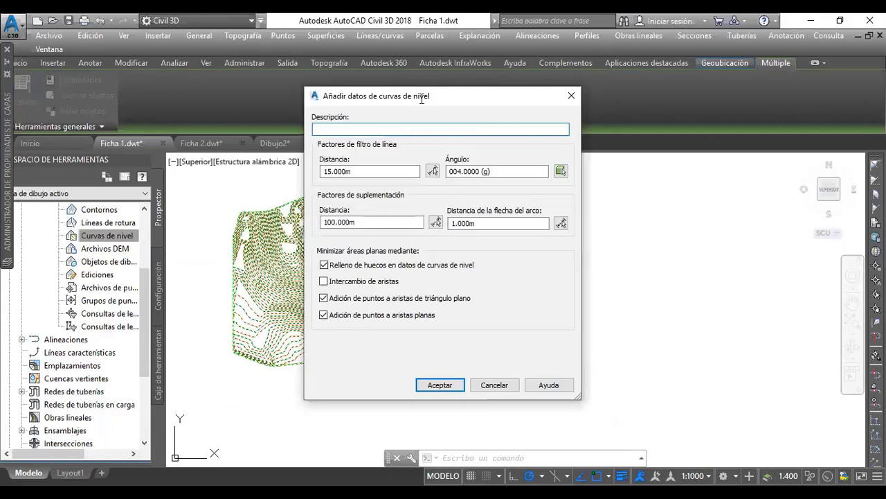
left_click_drag(422, 98, 447, 70)
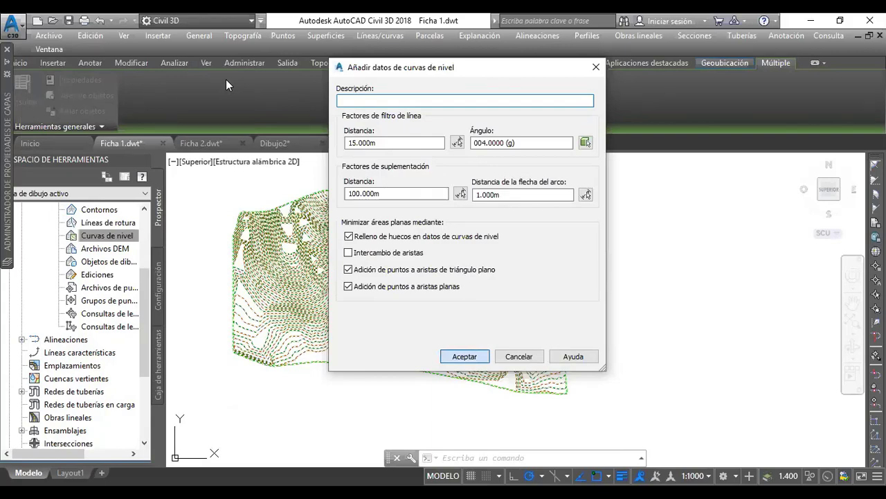
key("Return")
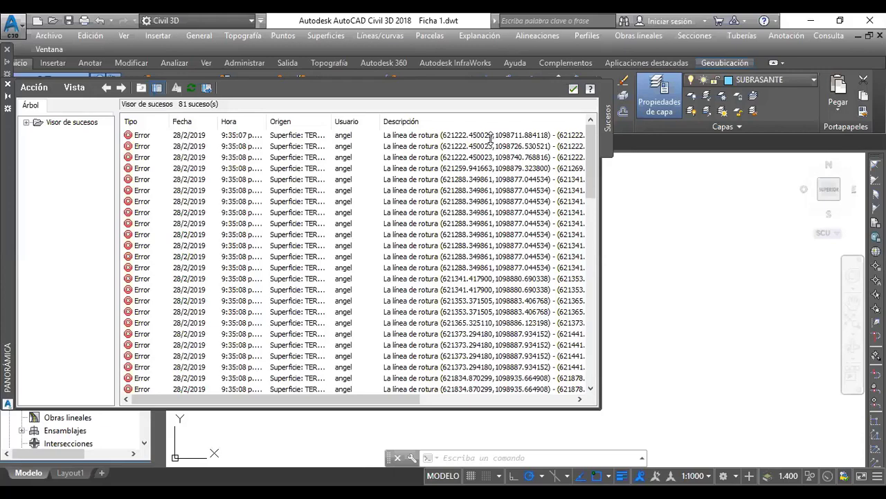
left_click(572, 90)
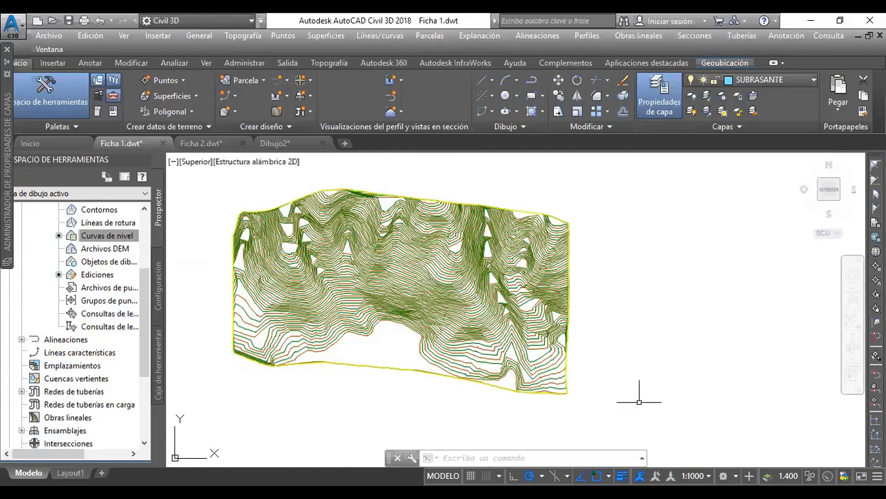
Step: Select the TERRENO surface by its border and inspect the outline along the terrain's lower edge, clearing the selection each time
left_click(285, 204)
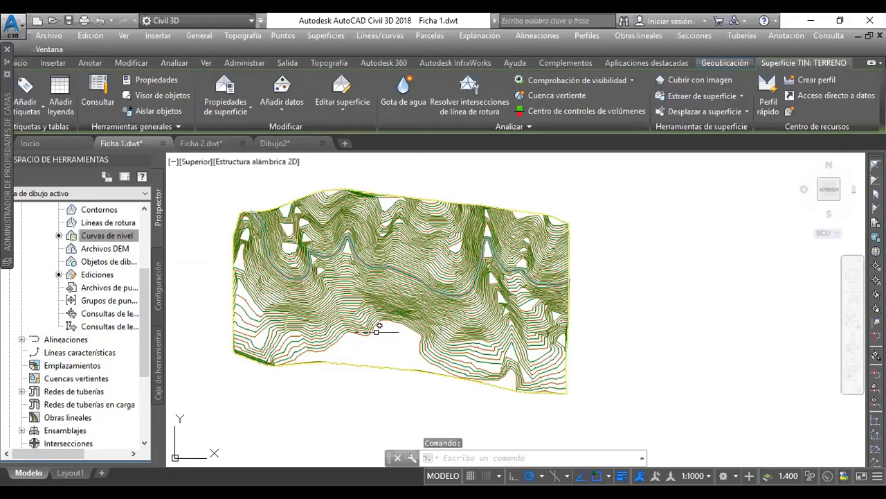
scroll(377, 332, "up", 3)
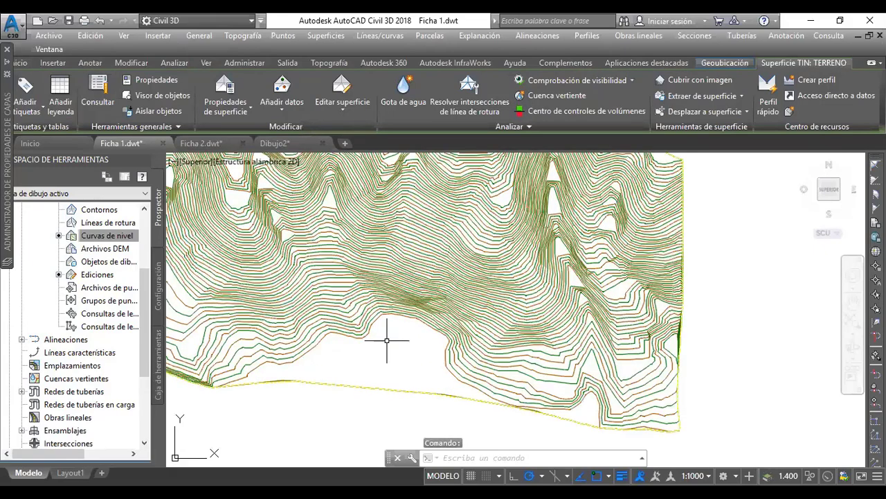
middle_click_drag(387, 340, 435, 390)
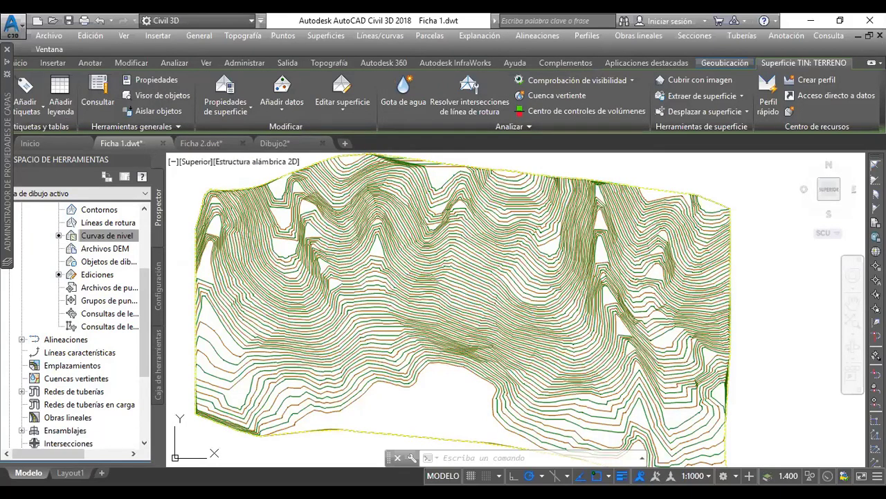
middle_click_drag(423, 437, 437, 283)
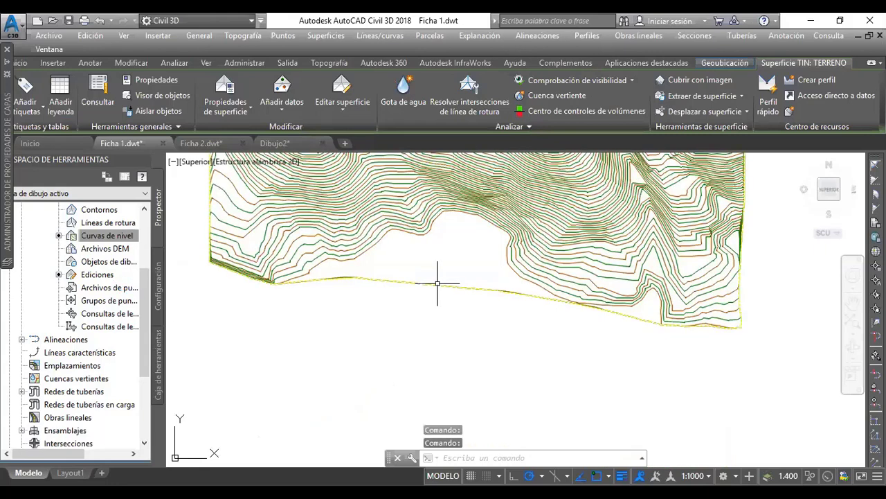
left_click(437, 283)
key("Escape")
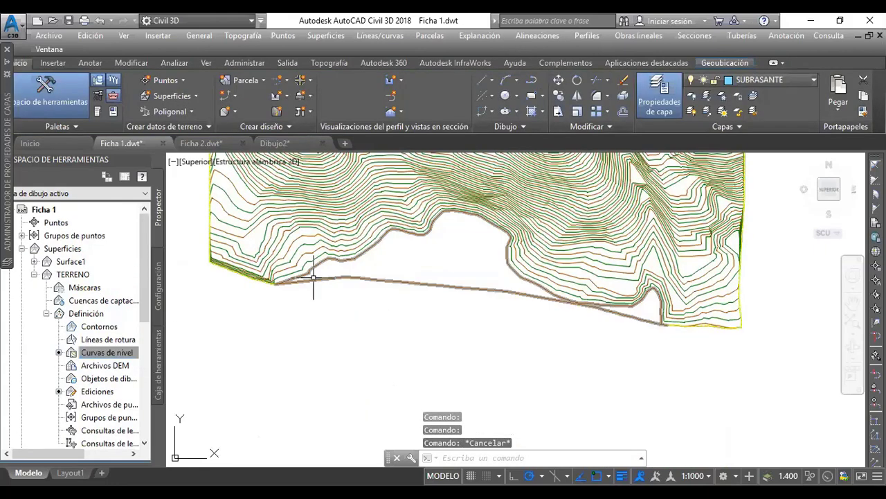
left_click(311, 284)
key("Escape")
left_click(310, 282)
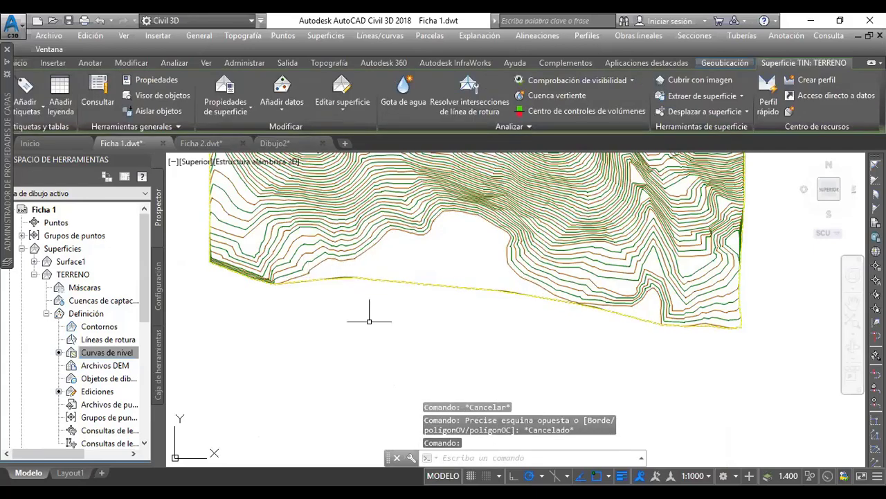
key("Escape")
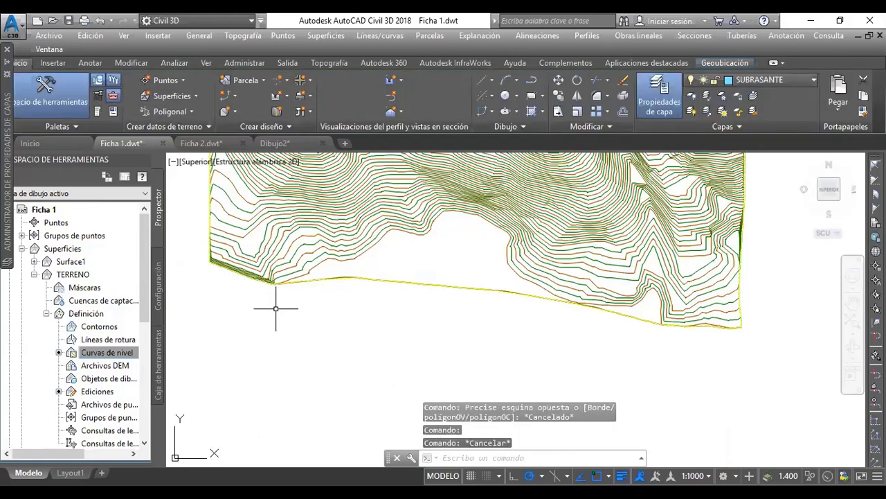
Step: Collapse TERRENO's Definición branch and select the TERRENO surface in the drawing from its Prospector entry
left_click(104, 352)
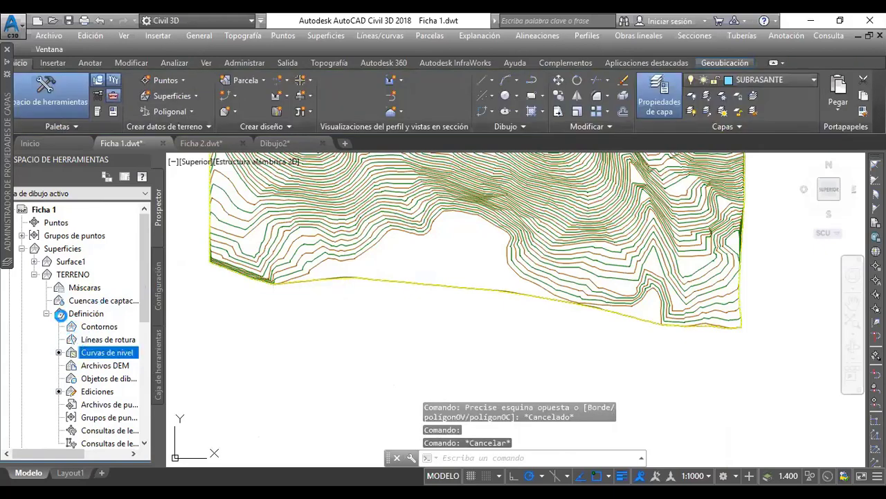
left_click(46, 313)
right_click(65, 274)
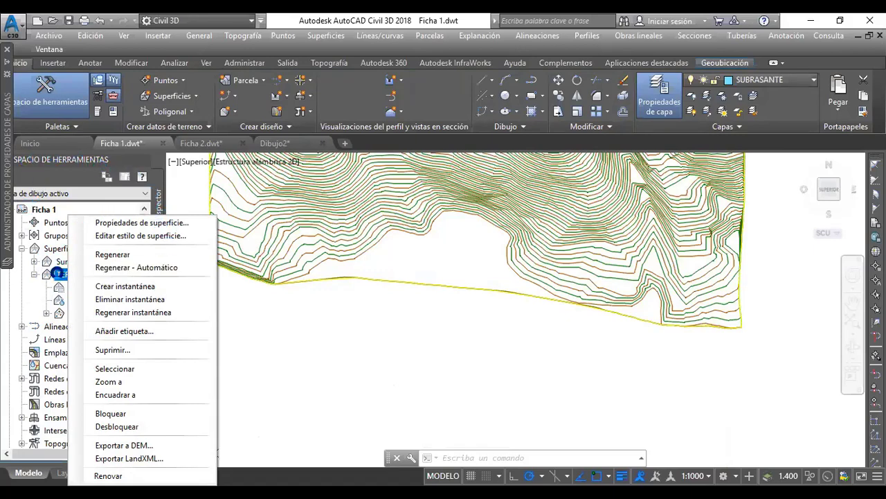
left_click(55, 273)
right_click(56, 273)
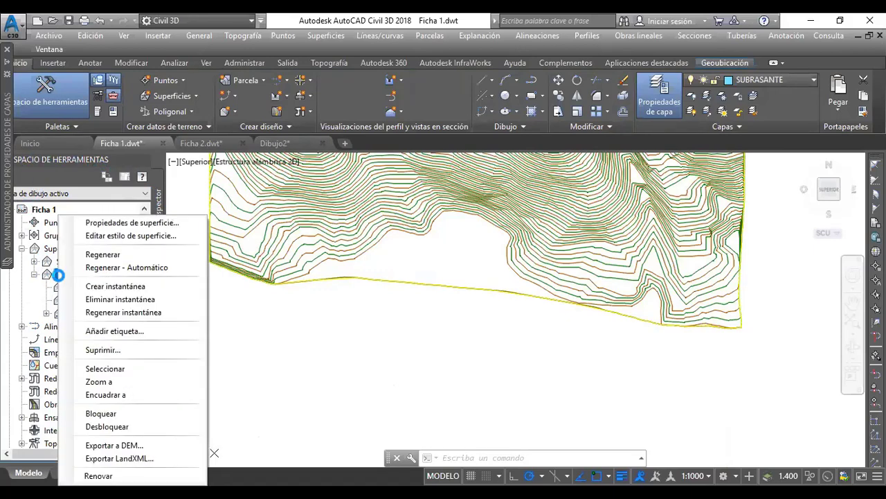
left_click(111, 369)
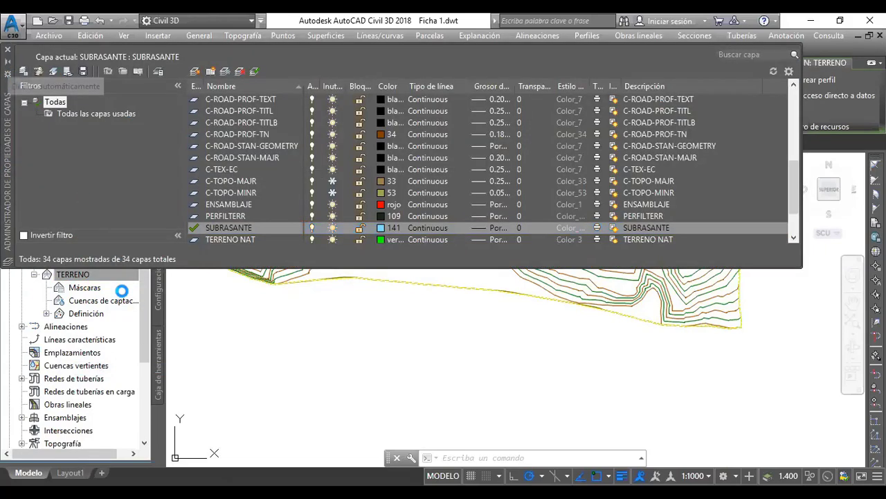
left_click(76, 274)
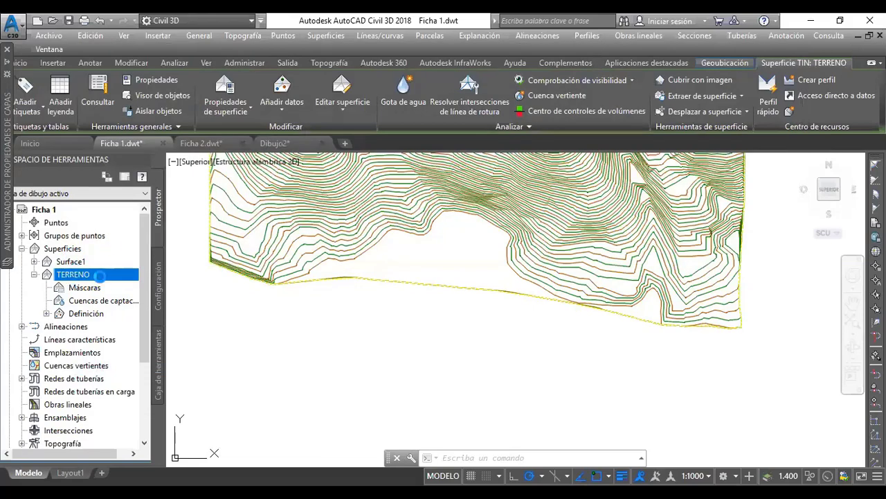
right_click(88, 275)
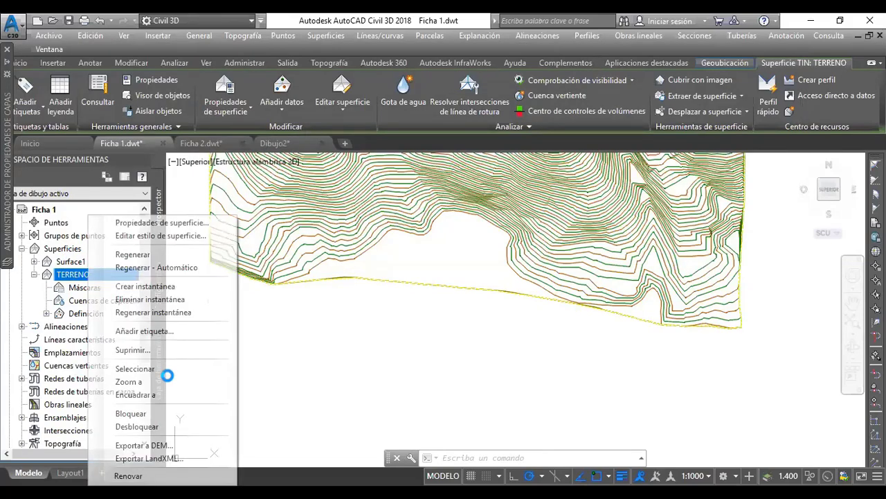
left_click(142, 369)
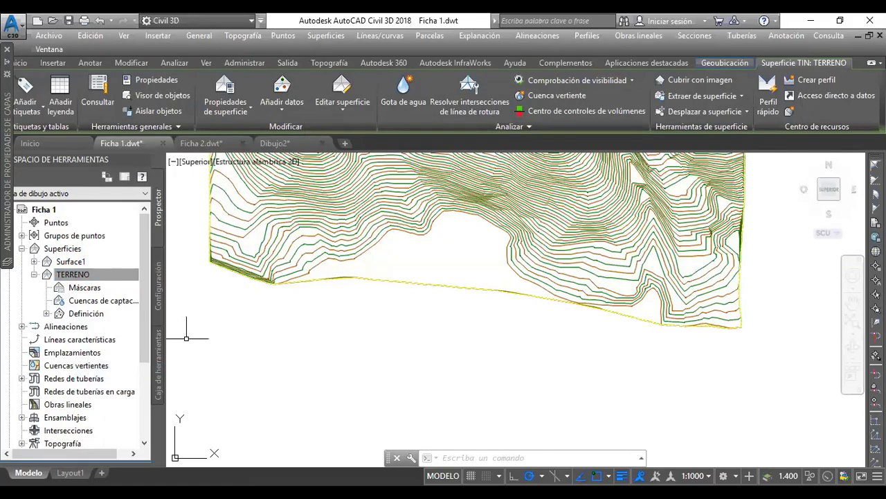
Step: Open the selected TERRENO surface in the object viewer, inspect its 3D relief from several angles, and close the viewer
middle_click_drag(337, 313, 338, 340)
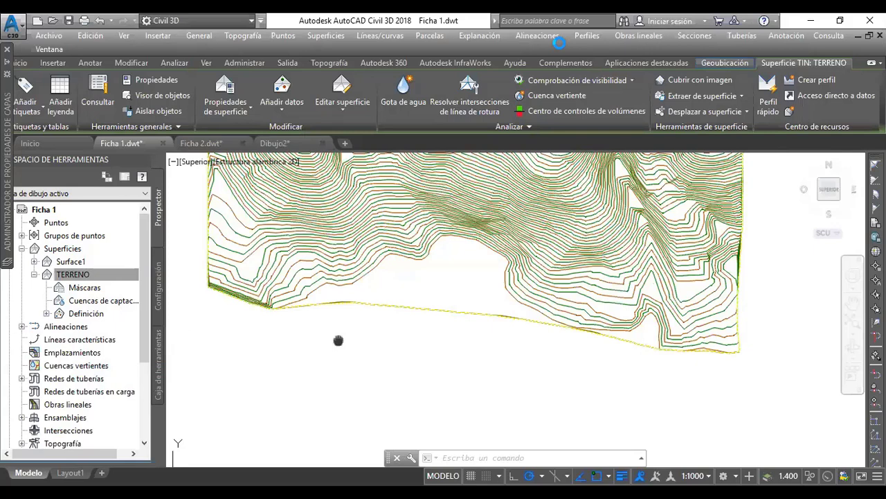
middle_click_drag(338, 340, 325, 377)
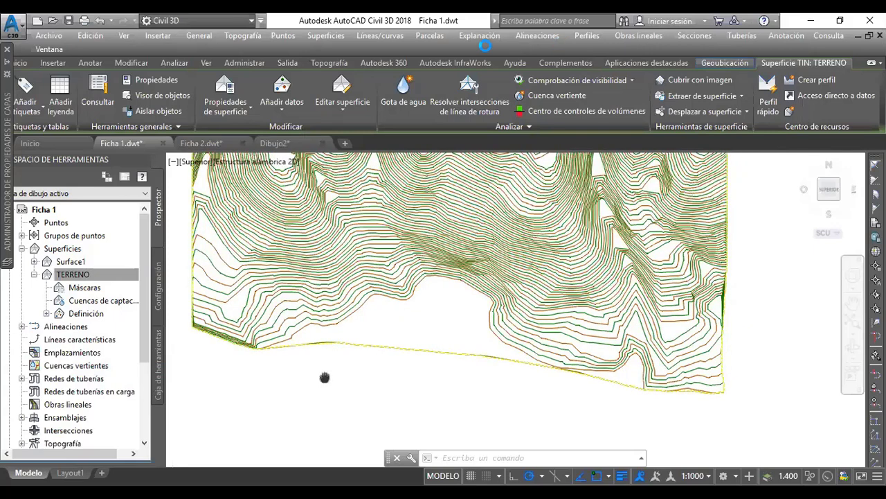
middle_click_drag(325, 377, 320, 455)
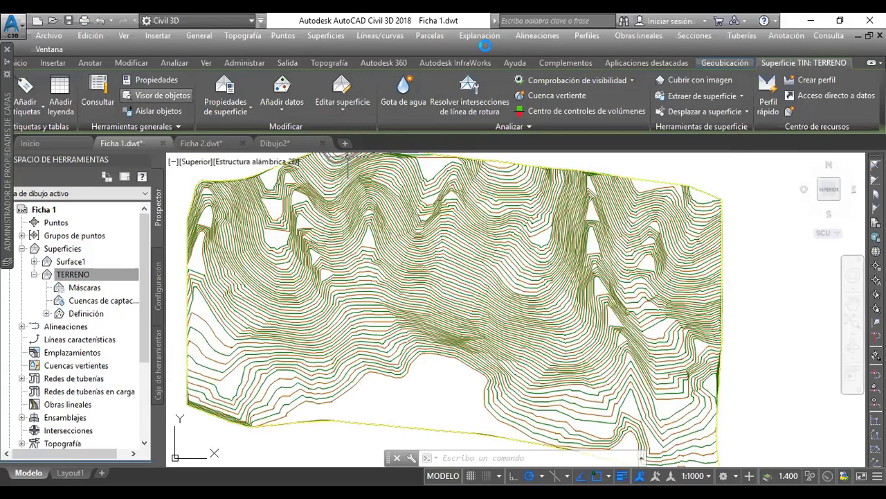
middle_click_drag(416, 446, 475, 390)
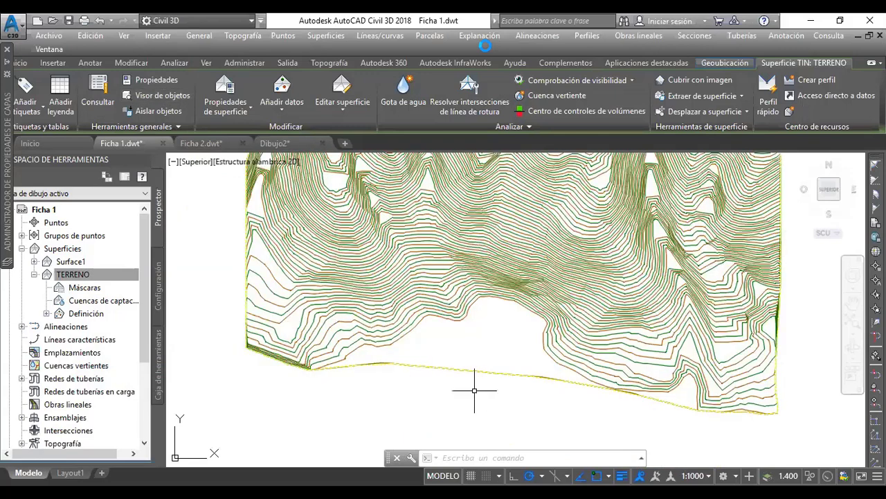
right_click(427, 406)
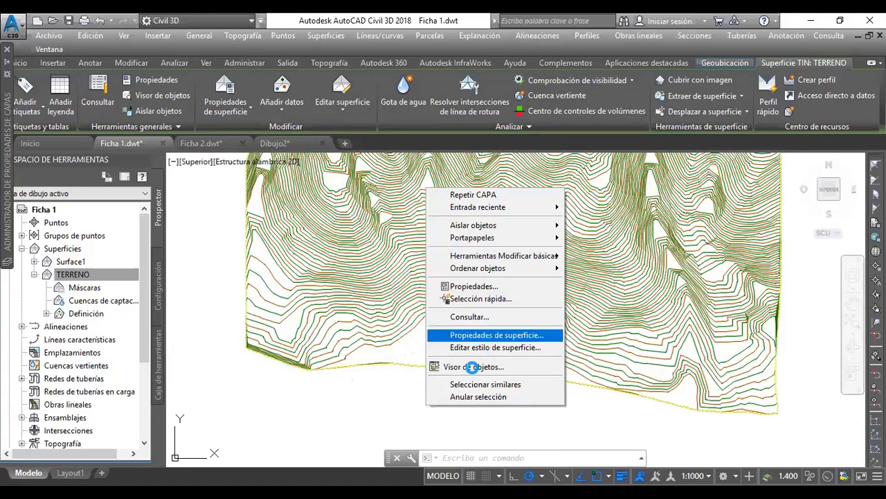
left_click(471, 366)
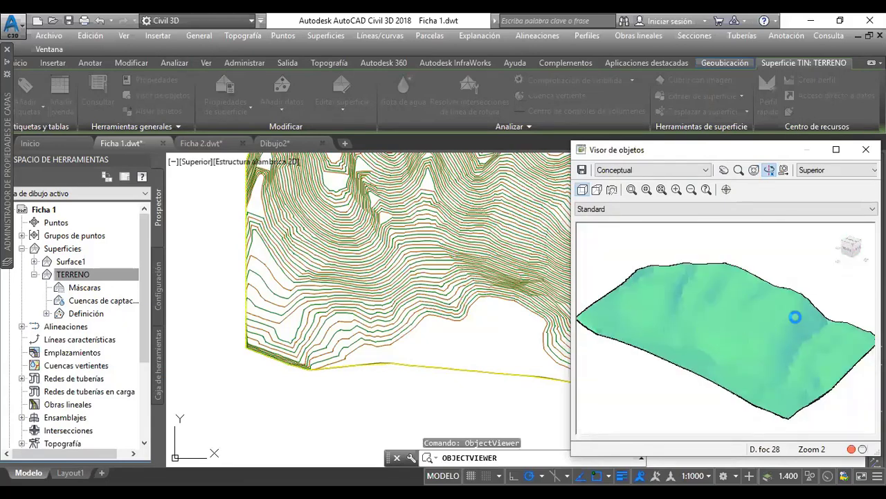
mouse_move(795, 317)
left_mouse_down()
mouse_move(773, 365)
mouse_move(799, 337)
mouse_move(789, 319)
mouse_move(679, 327)
mouse_move(667, 368)
mouse_move(758, 293)
mouse_move(803, 281)
mouse_move(789, 283)
left_mouse_up()
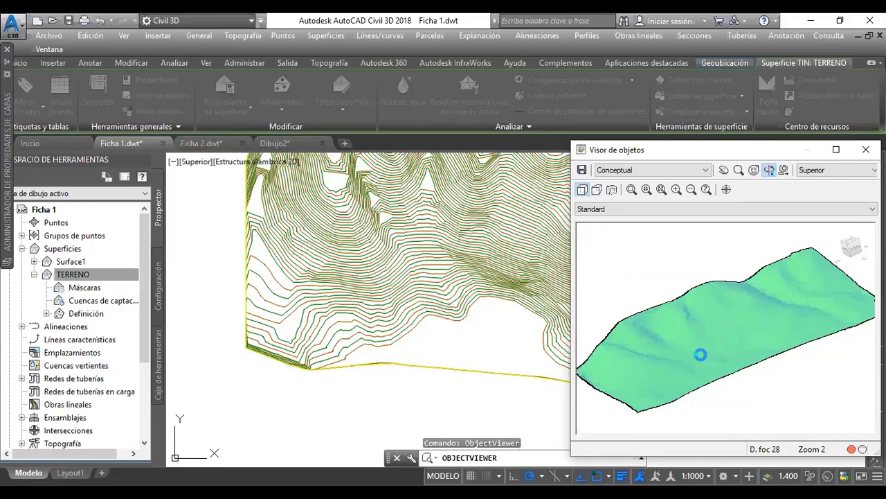
scroll(701, 354, "up", 3)
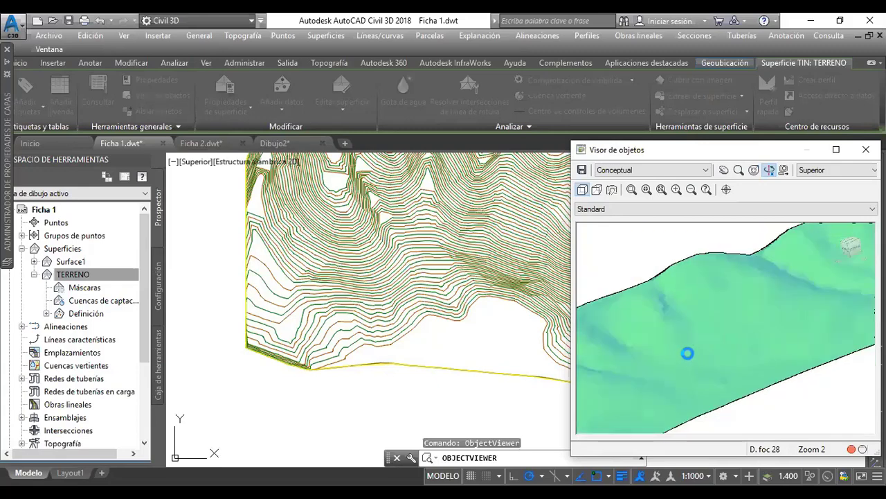
left_click_drag(705, 328, 714, 312)
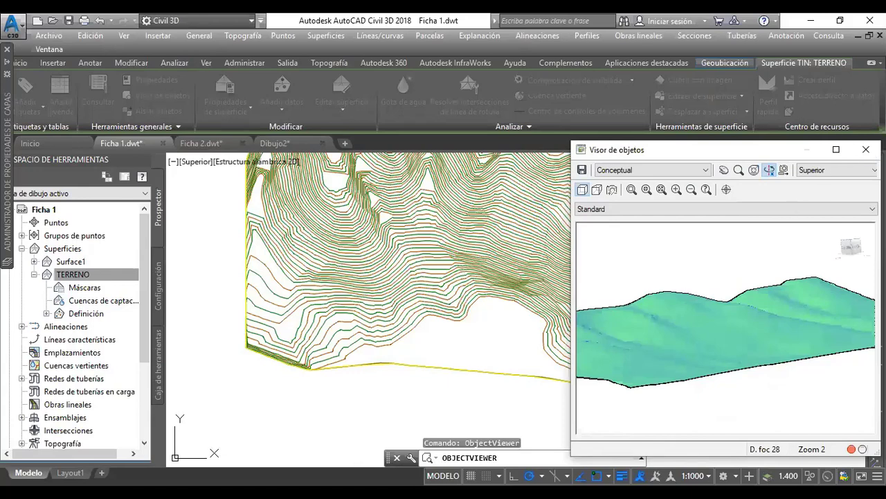
key("Escape")
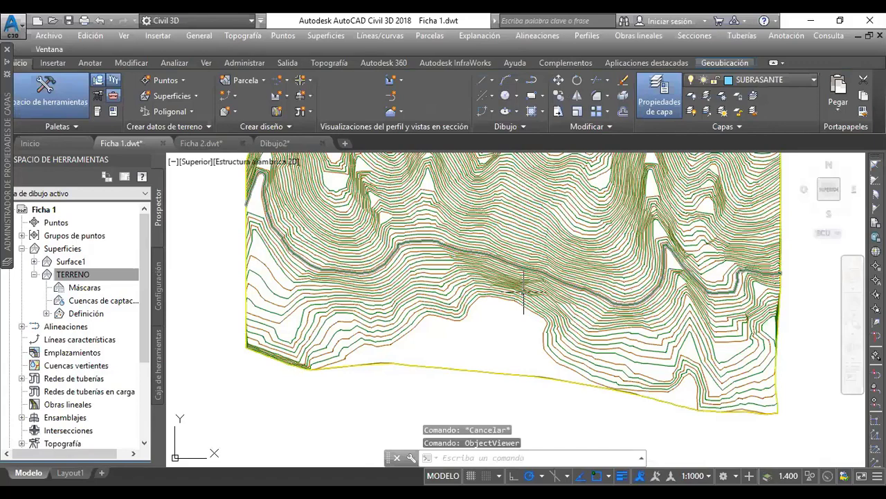
Step: Start point creation from the drawing's Puntos collection and open the point import dialog
middle_click_drag(525, 290, 561, 335, "shift")
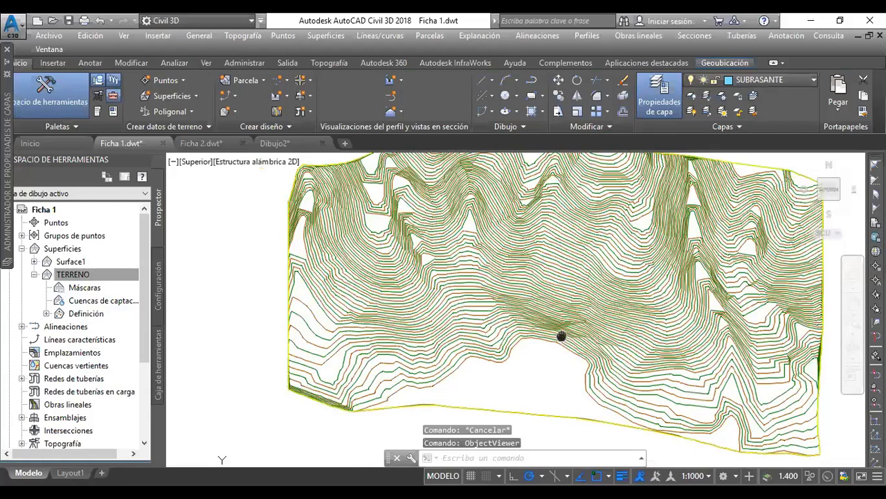
middle_click_drag(561, 336, 566, 354, "shift")
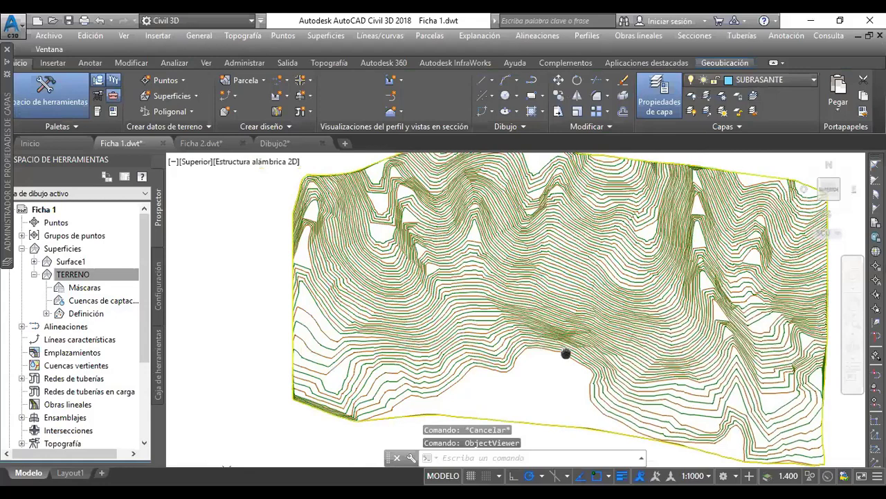
middle_click_drag(566, 354, 507, 337)
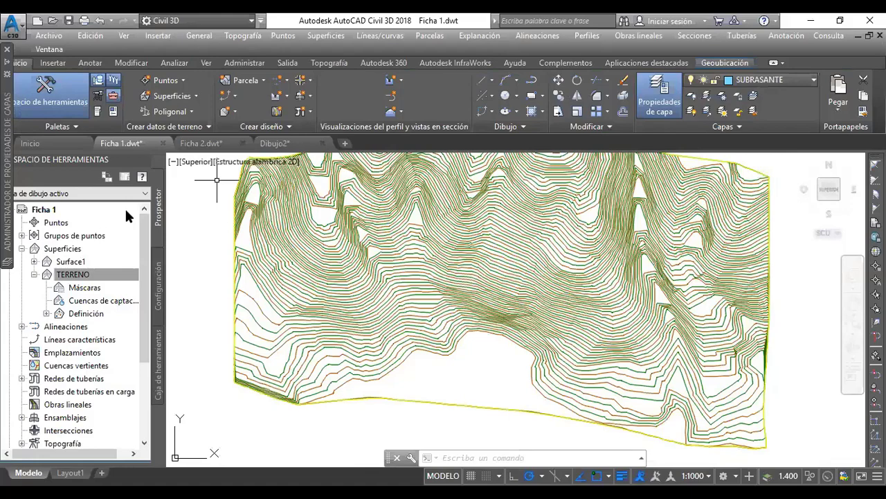
right_click(69, 223)
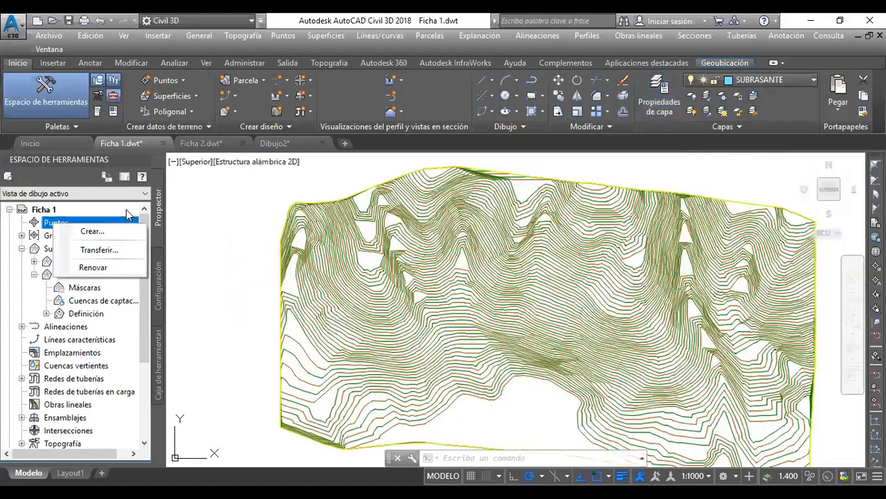
left_click(86, 232)
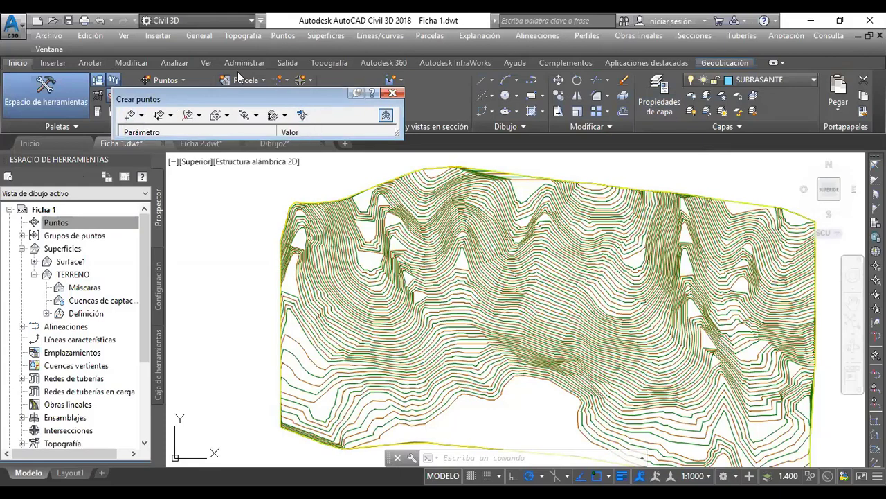
left_click_drag(274, 99, 268, 110)
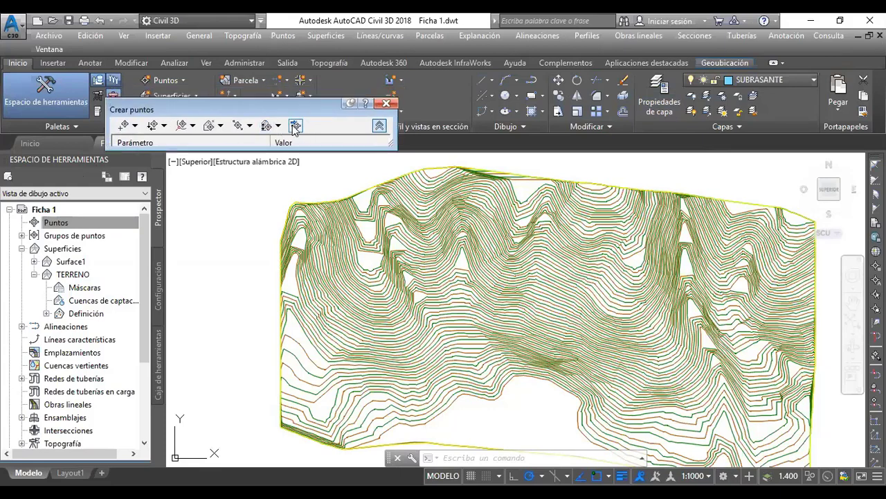
left_click(297, 127)
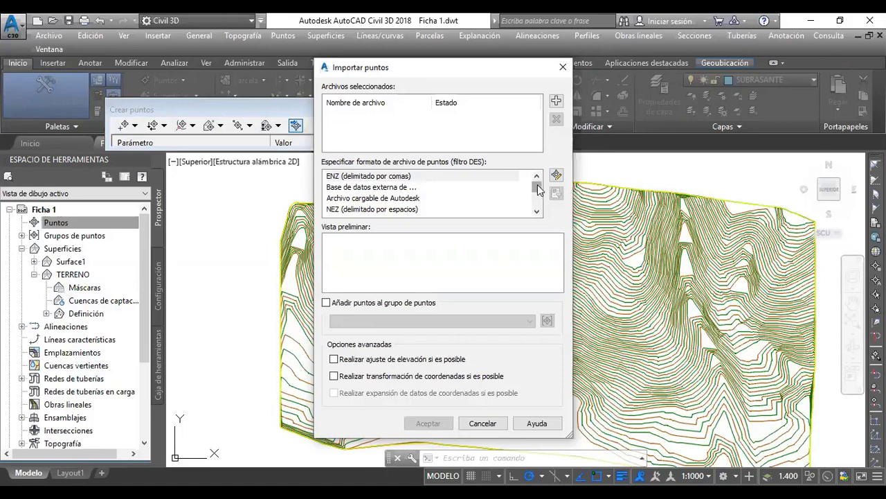
Step: Choose PENZ (delimitado por comas) as the point file format
mouse_move(539, 185)
left_mouse_down()
mouse_move(534, 201)
mouse_move(526, 185)
left_mouse_up()
left_click_drag(537, 186, 535, 196)
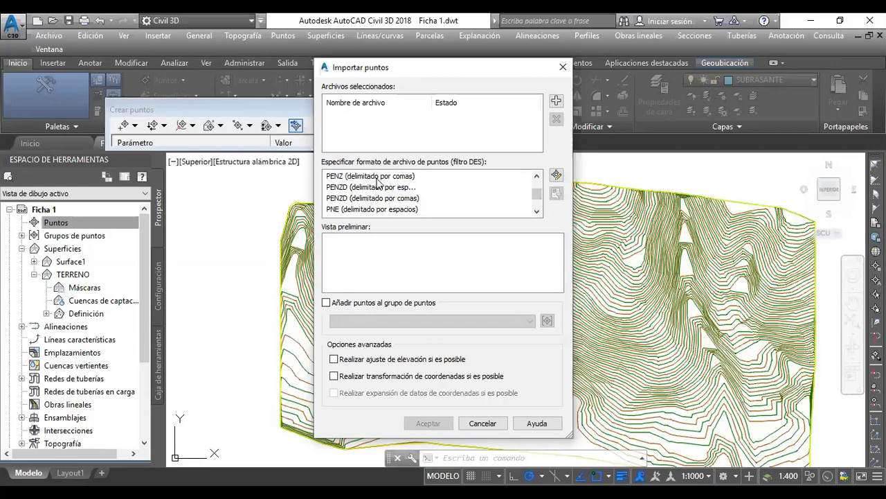
left_click(335, 177)
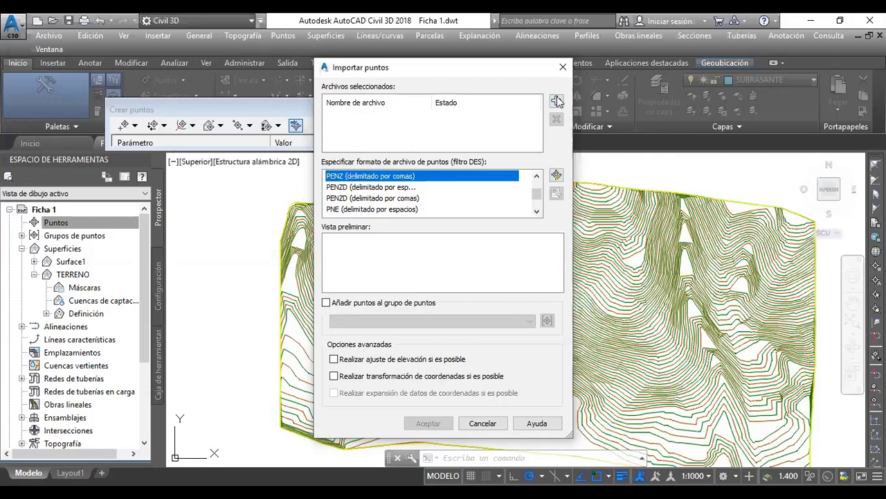
Step: Add the text file PUNTOS DE CONTROL from the Curso Civil 3D folder as the point import source, filtering for .txt files
left_click(338, 178)
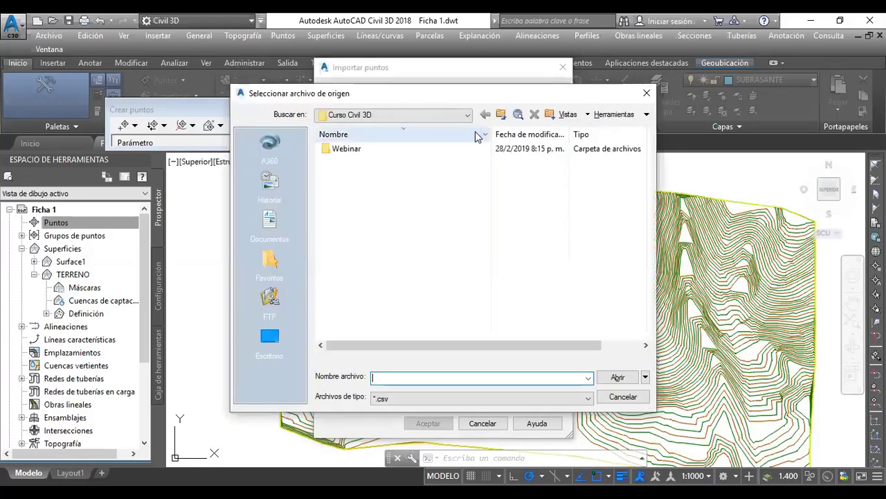
left_click(466, 116)
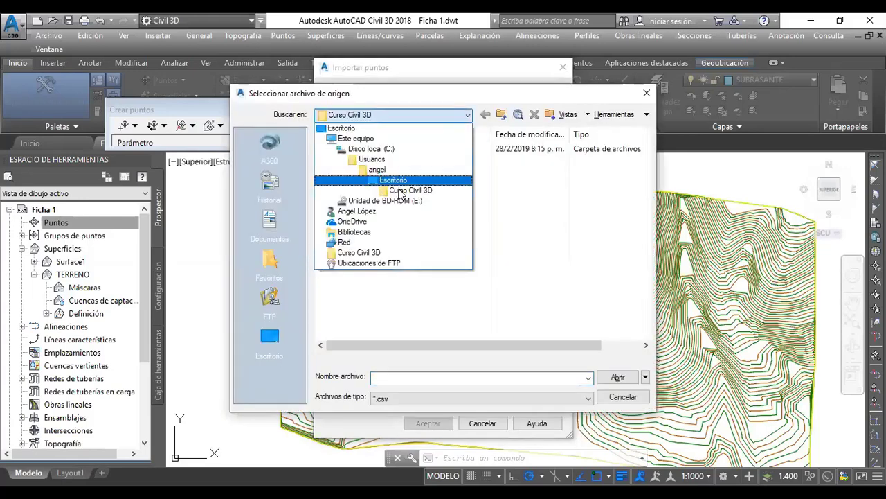
left_click(366, 191)
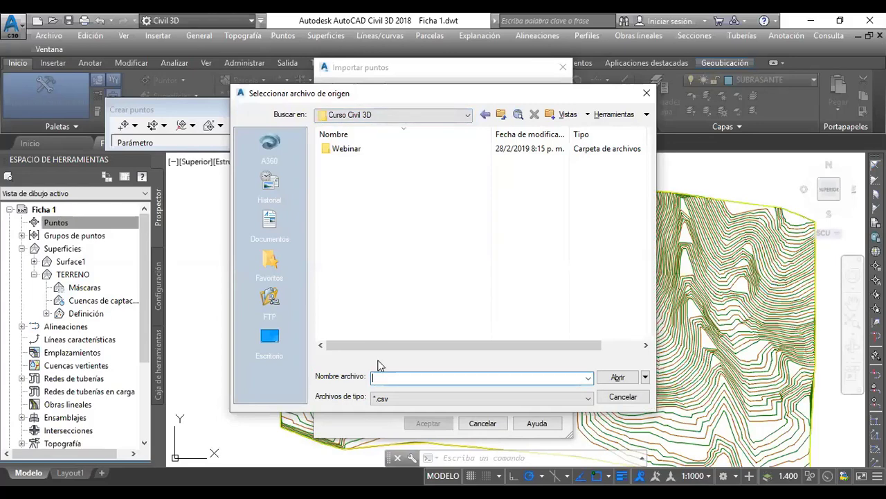
left_click(530, 399)
left_click(428, 410)
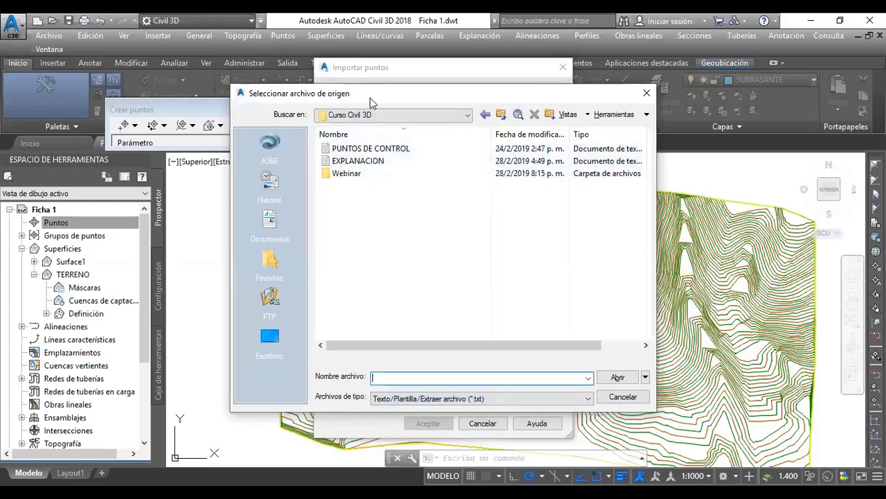
left_click_drag(380, 91, 408, 48)
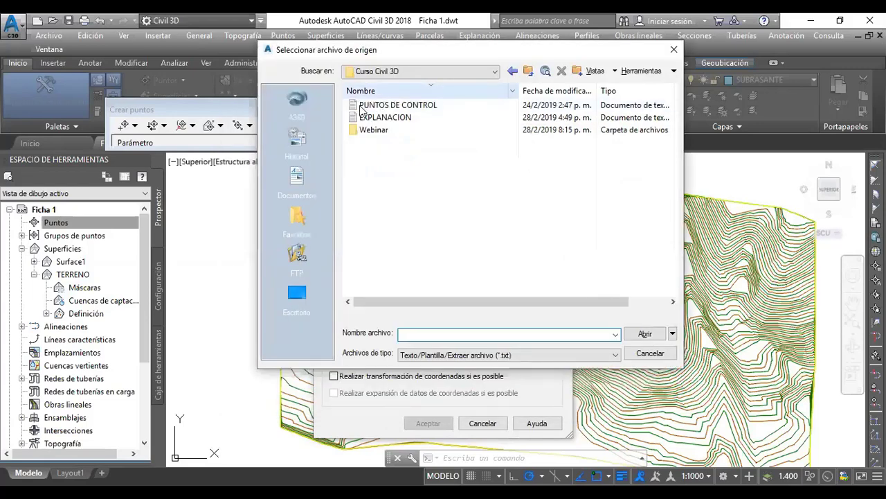
left_click(389, 108)
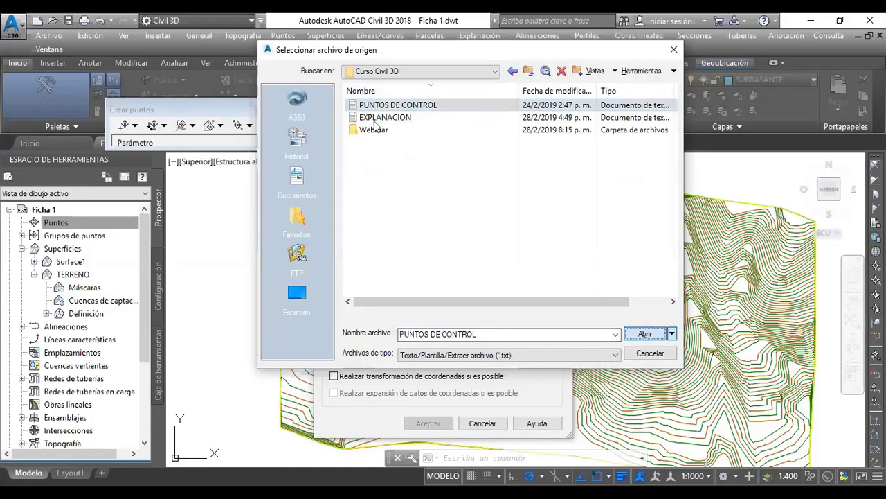
key("Return")
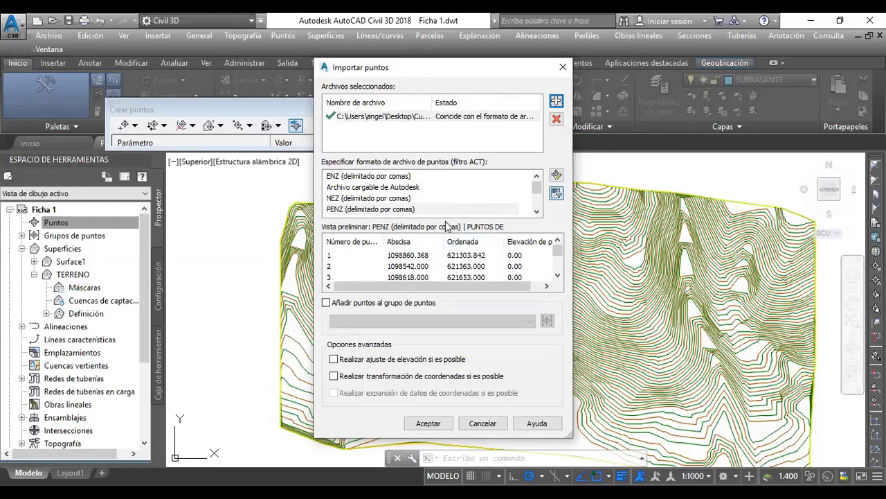
Step: Set the point file format to PNEZD (delimitado por comas), review the column preview, and import the points
left_click_drag(480, 285, 494, 285)
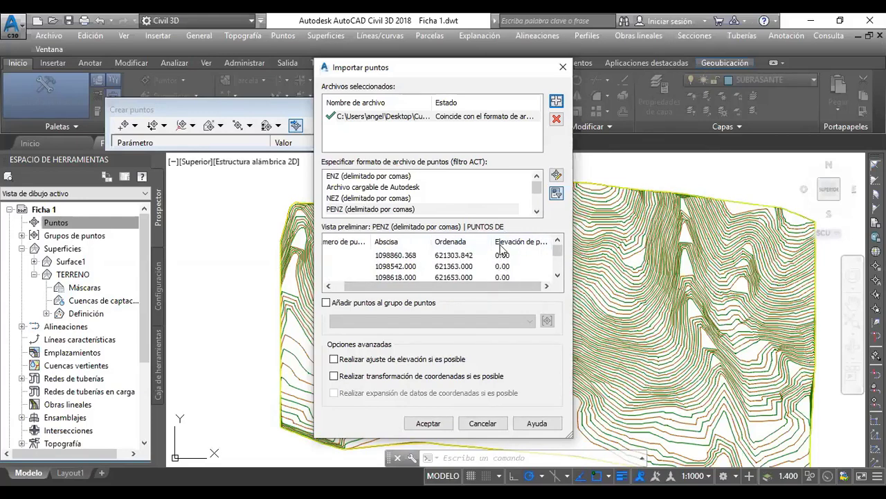
left_click_drag(496, 286, 483, 287)
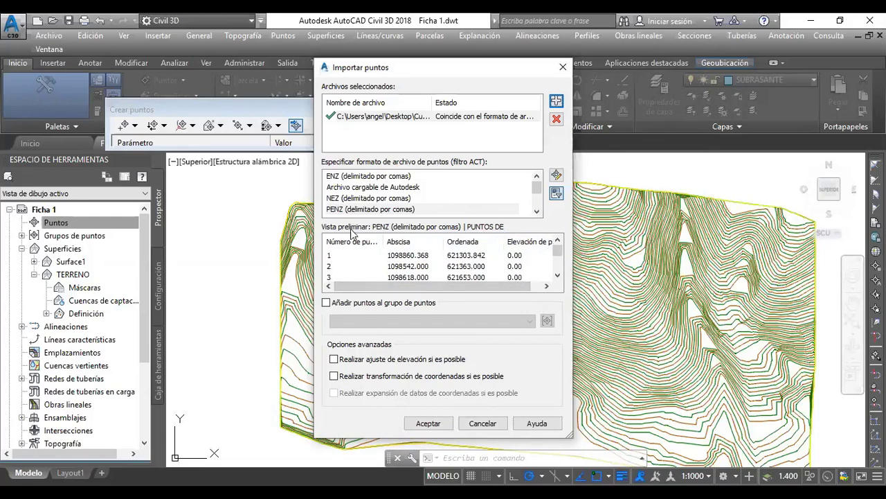
scroll(334, 215, "down", 2)
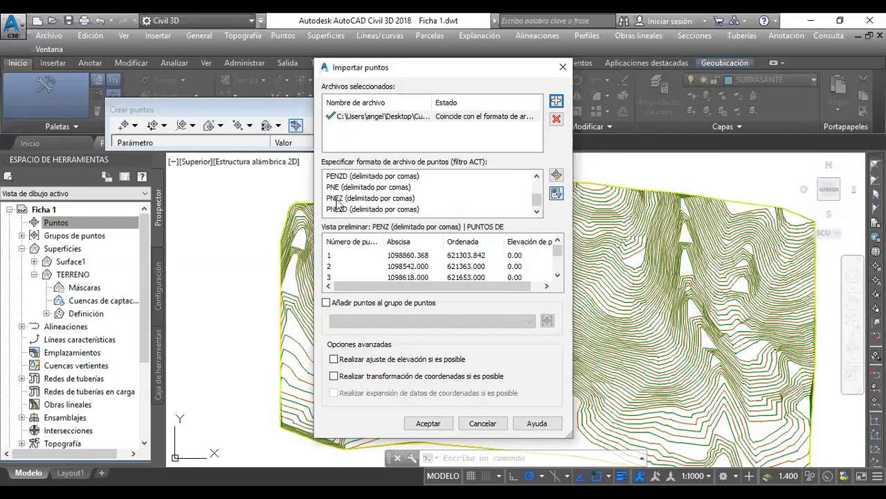
left_click(344, 212)
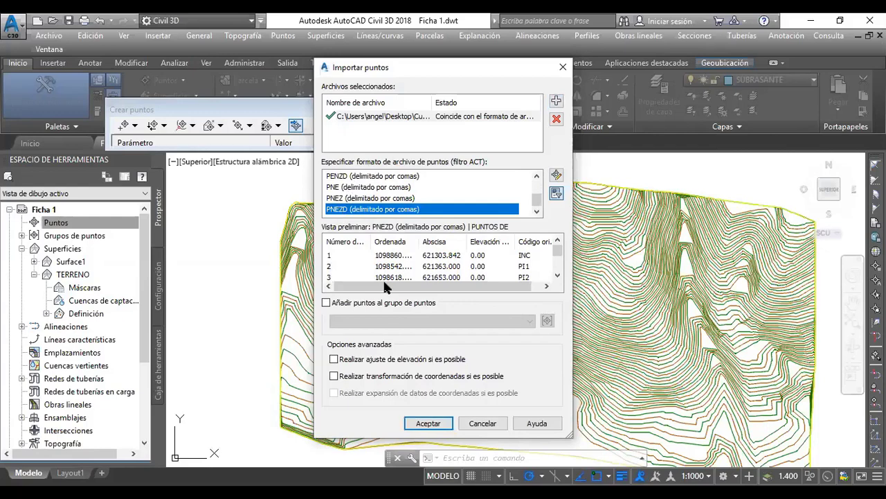
left_click(380, 279)
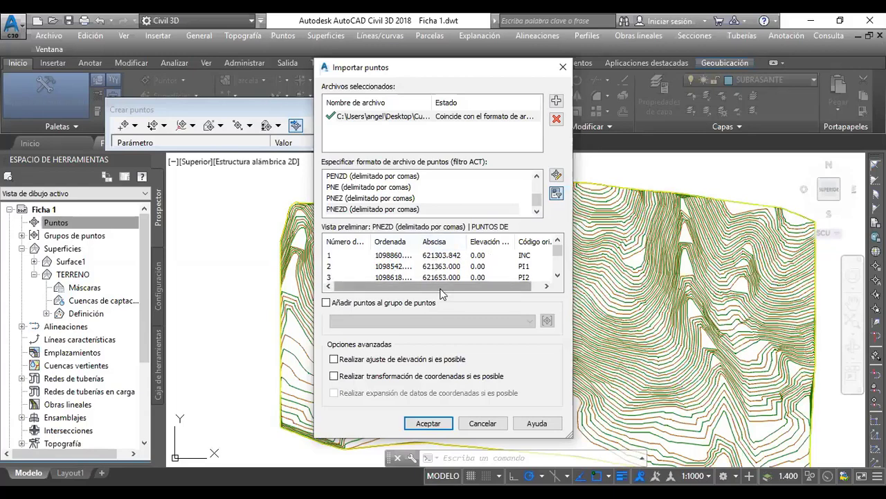
left_click_drag(443, 285, 560, 261)
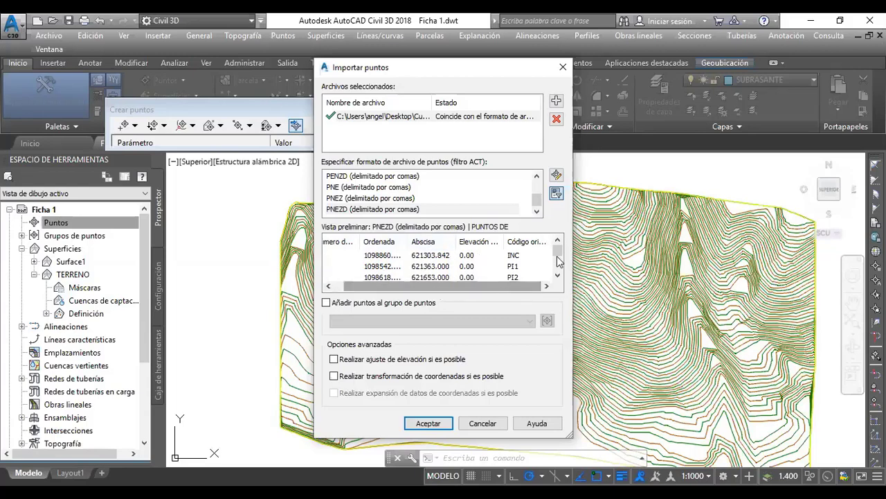
left_click(422, 428)
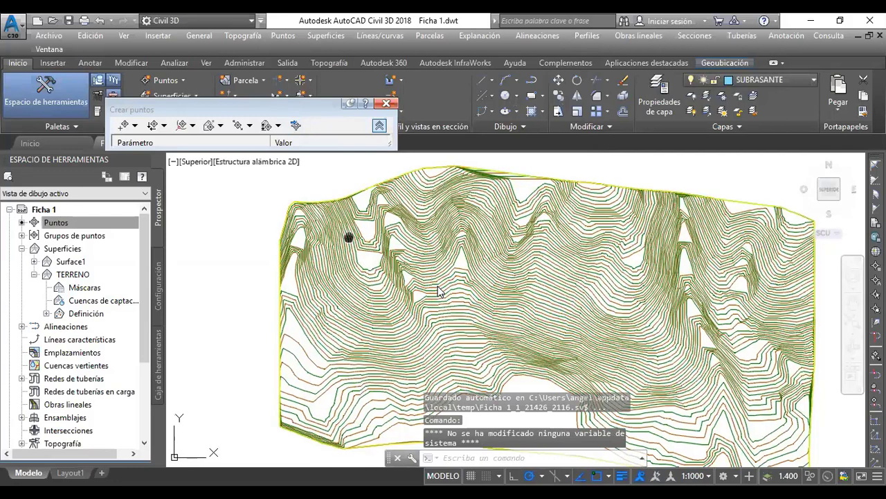
middle_click_drag(348, 237, 345, 231)
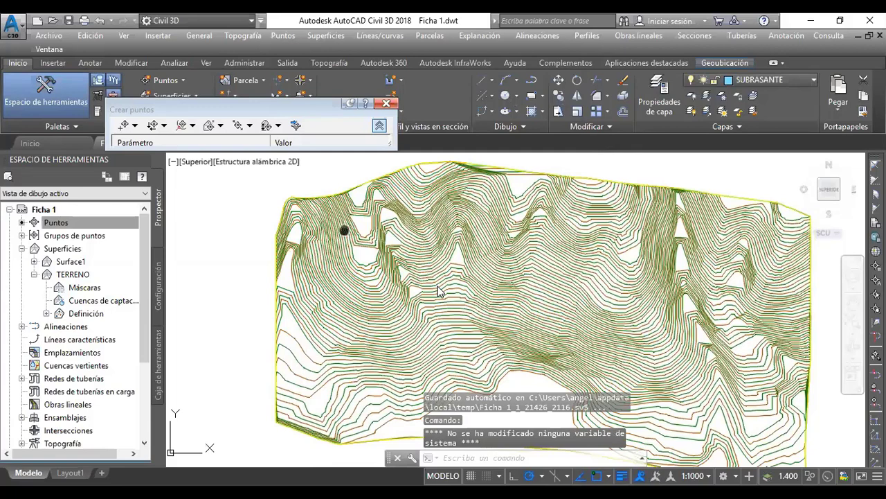
middle_click_drag(344, 231, 341, 216)
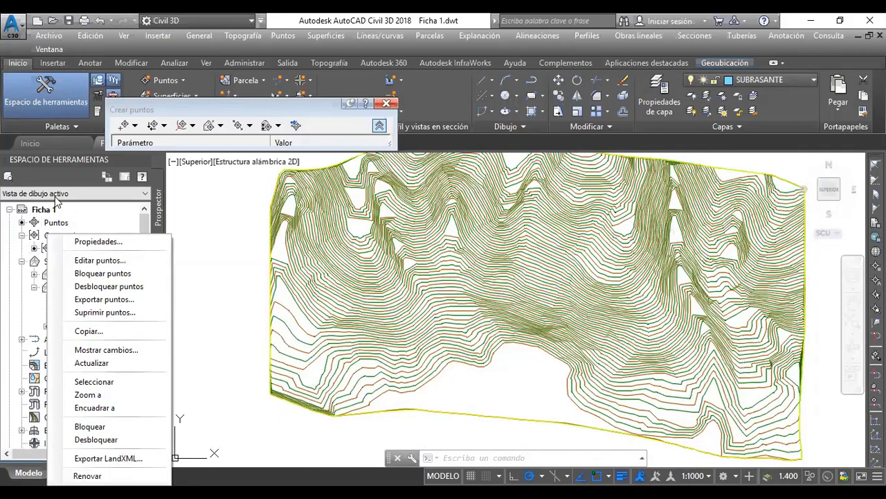
Step: Assign the point style MARC - Punto Ctrl - Ecosbim and label style ET - Puntos Ctrl - Ecosbim to the _Todos los puntos group
right_click(79, 249)
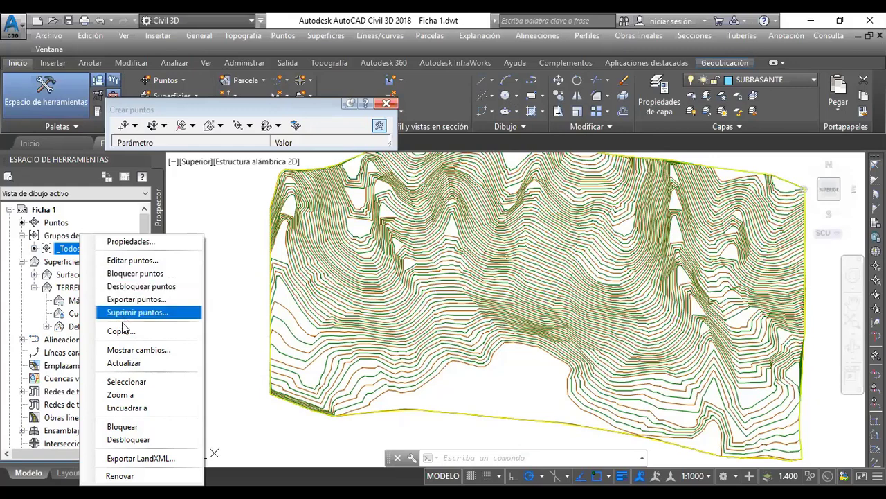
left_click(127, 396)
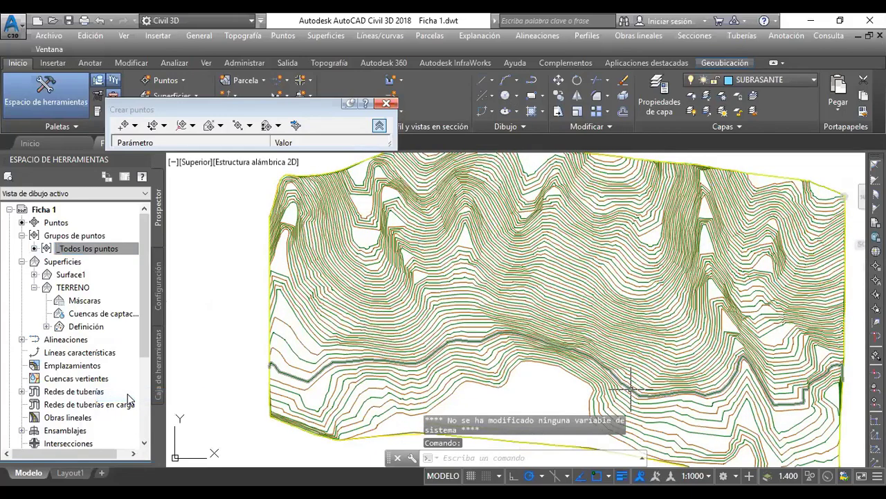
left_click(77, 250)
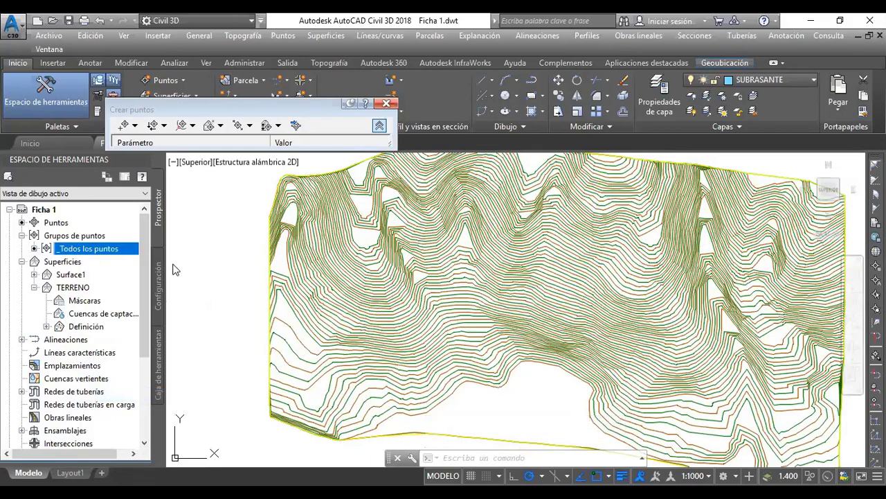
left_click(176, 223)
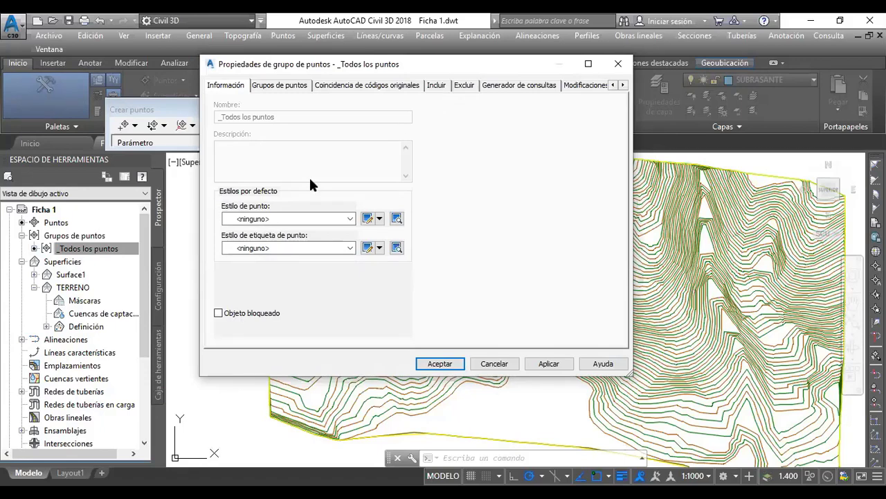
left_click(325, 219)
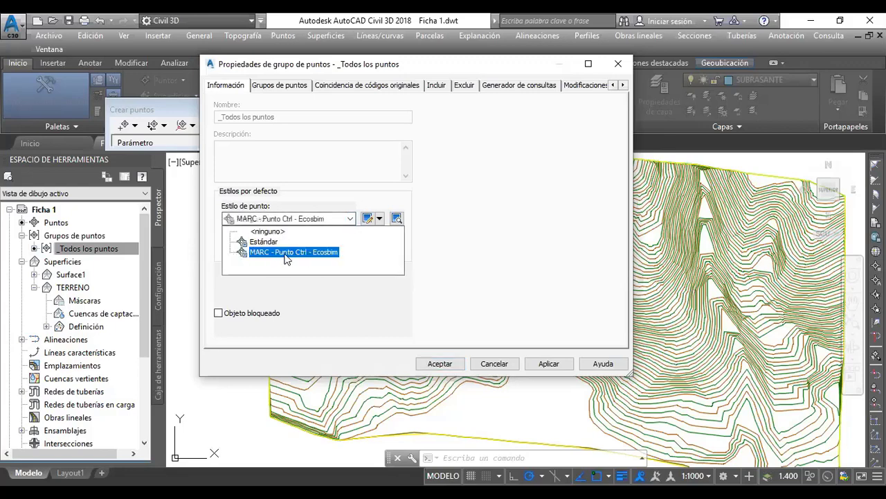
left_click(288, 254)
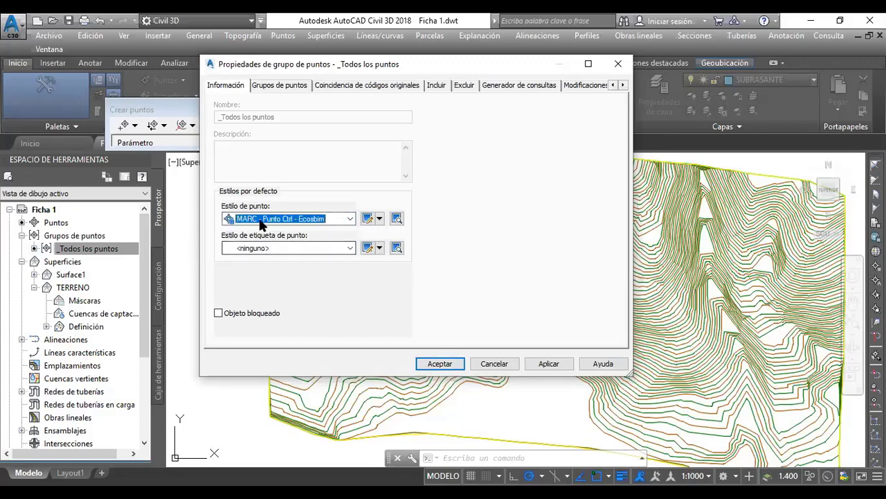
left_click(277, 248)
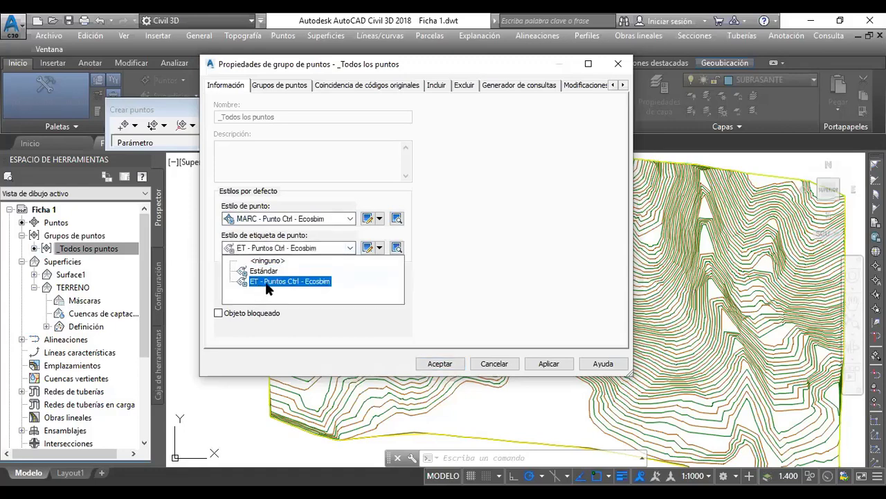
left_click(267, 283)
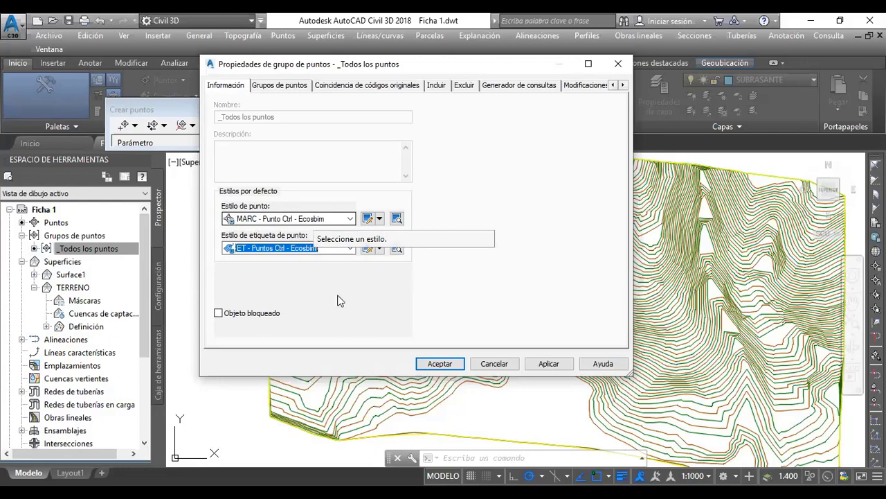
left_click(453, 364)
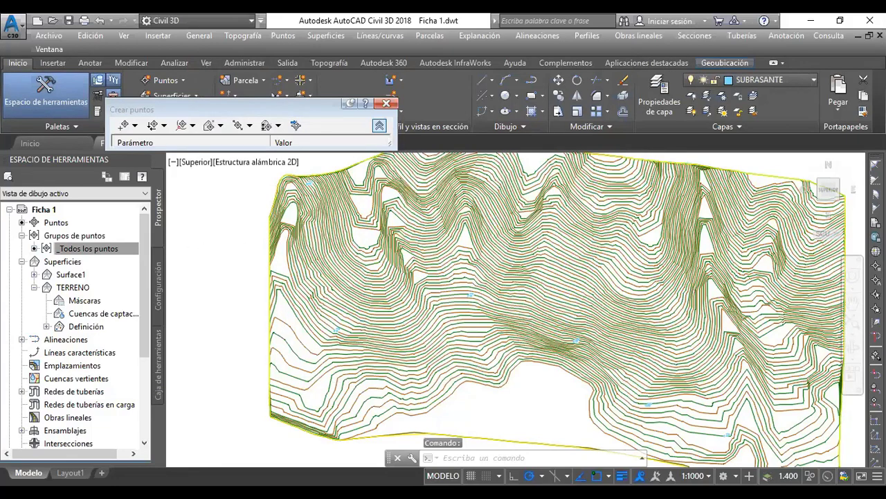
Step: Examine the control points' markers and labels across the contour drawing, both up close and over the whole terrain
scroll(554, 331, "up", 4)
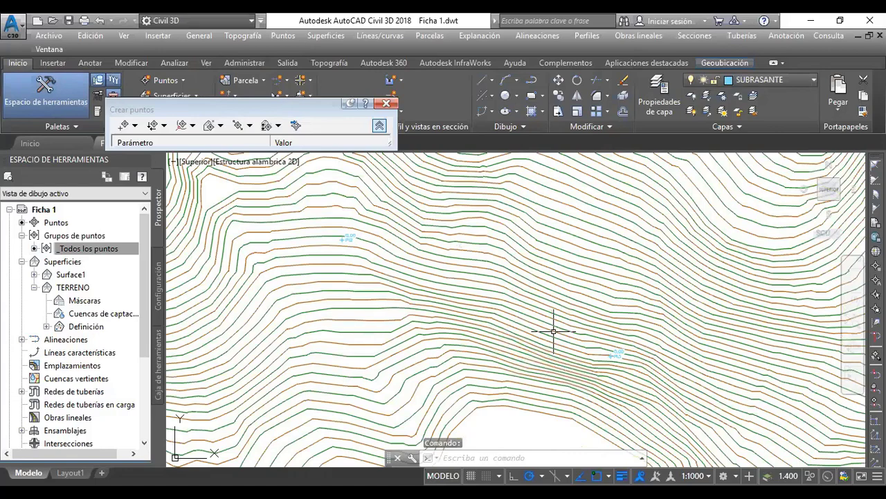
scroll(553, 332, "up", 2)
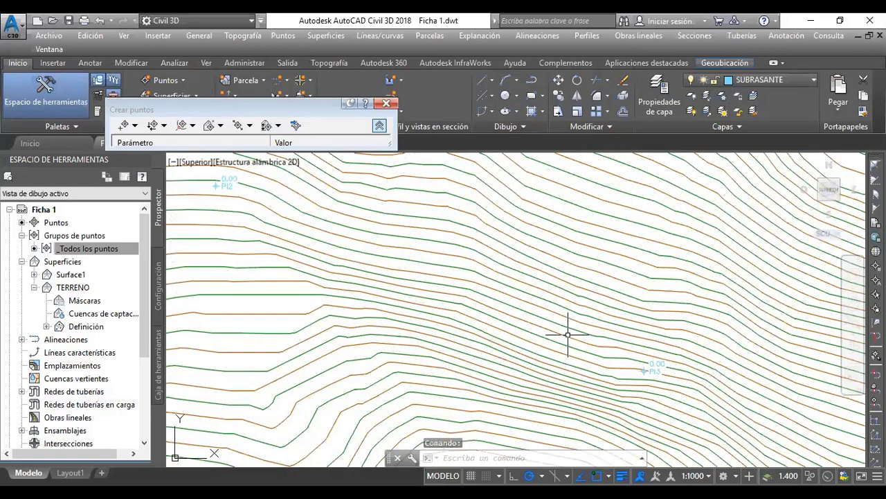
scroll(455, 248, "up", 3)
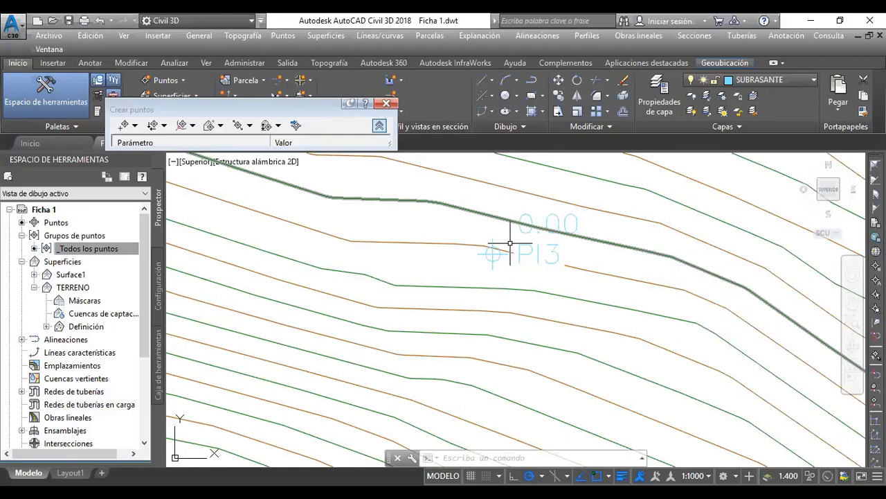
scroll(509, 243, "down", 1)
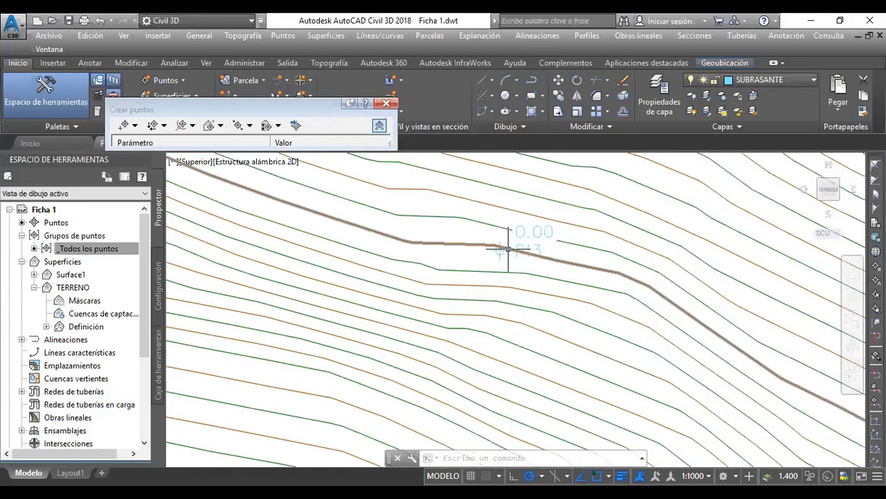
scroll(510, 250, "down", 2)
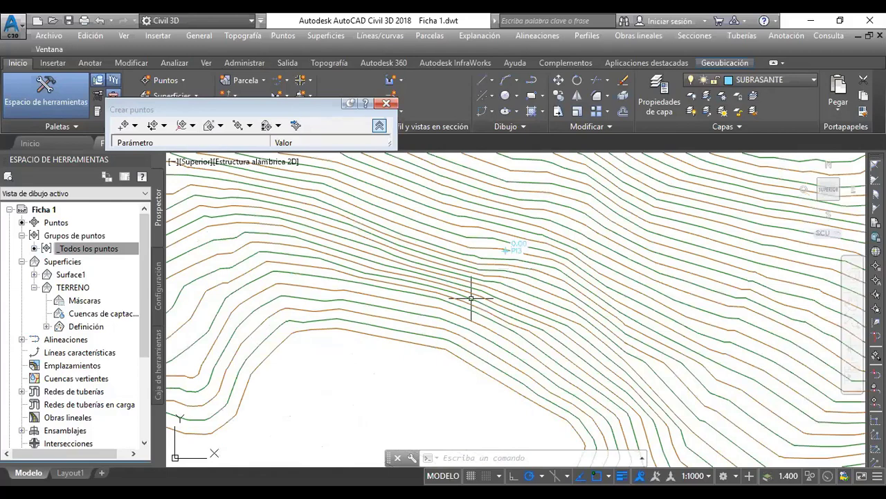
scroll(471, 298, "down", 3)
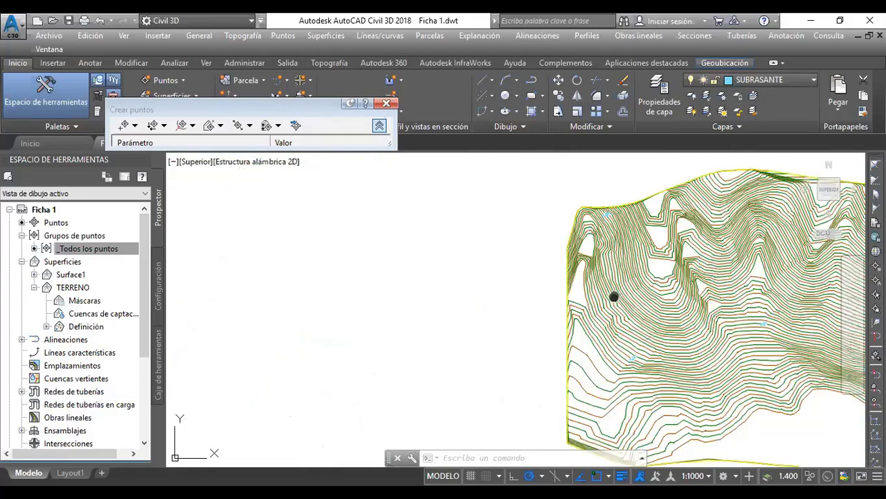
middle_click_drag(614, 297, 474, 195)
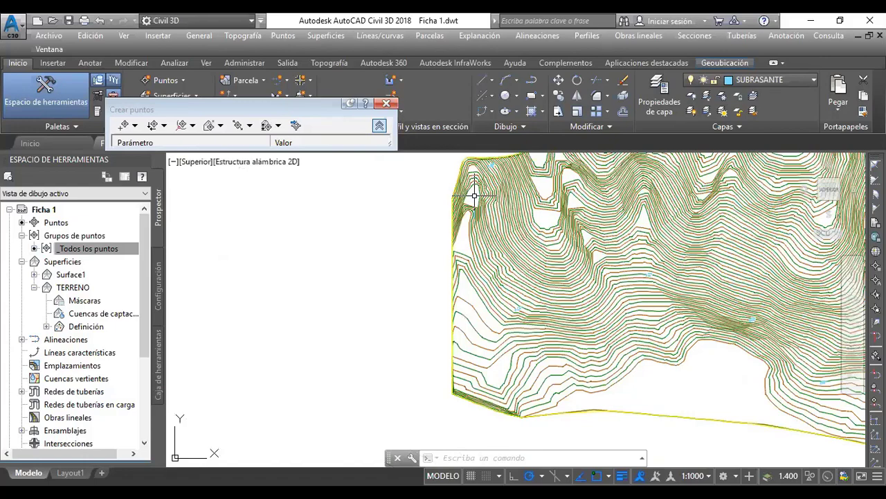
scroll(498, 324, "up", 3)
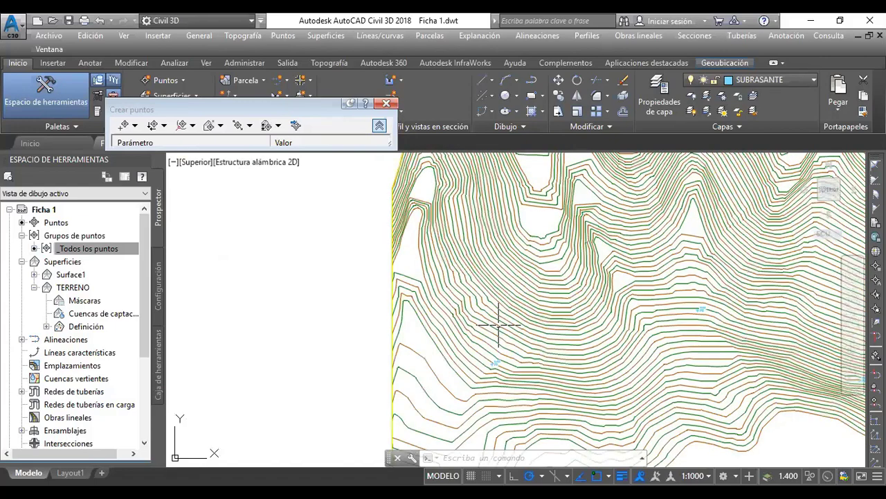
middle_click_drag(810, 398, 572, 311)
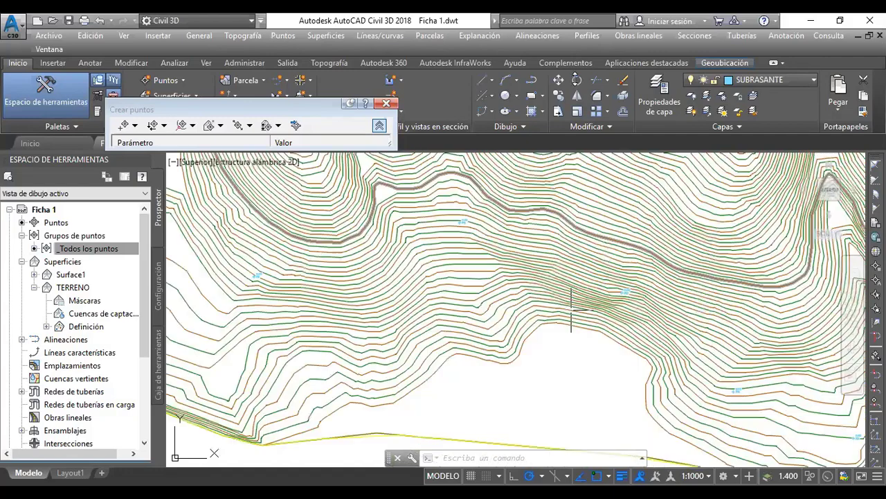
scroll(572, 310, "up", 5)
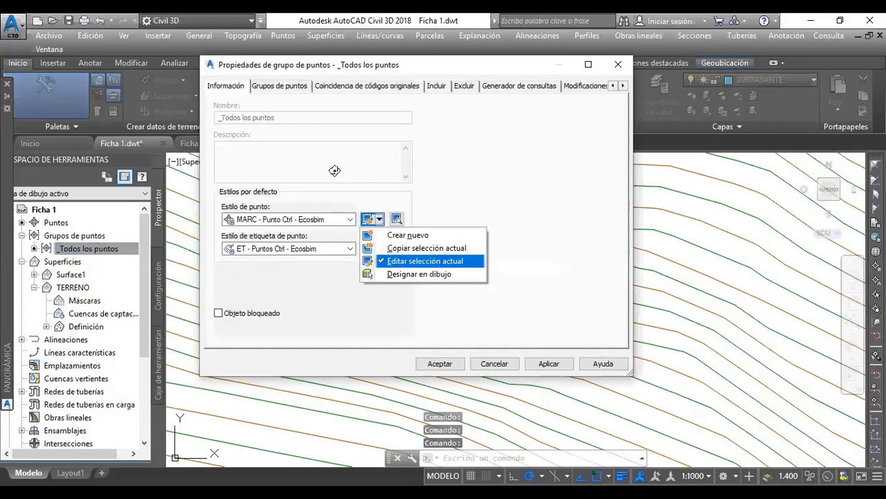
Step: Try the X symbol as the custom mark of the MARC - Punto Ctrl - Ecosbim point style and inspect its preview
key("Escape")
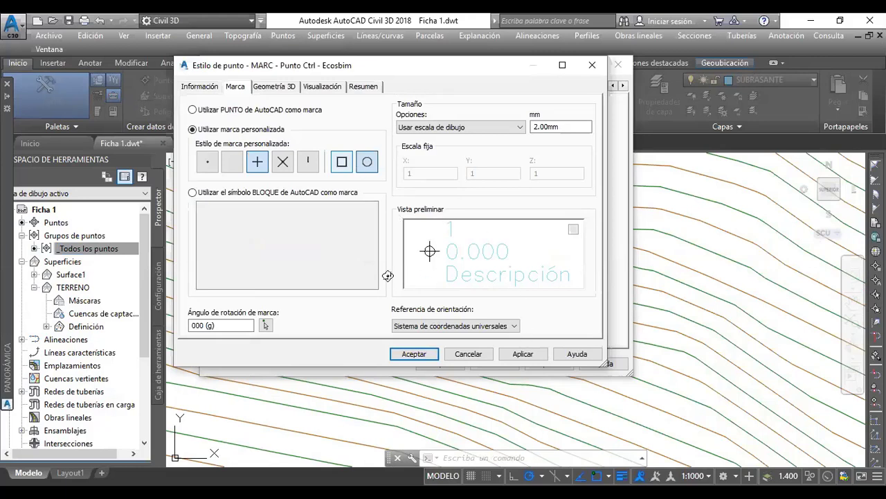
left_click(279, 163)
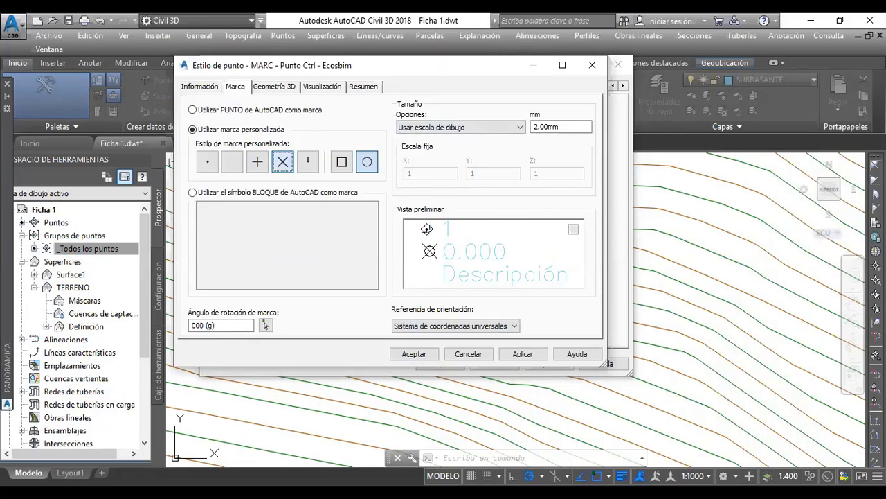
scroll(431, 255, "up", 3)
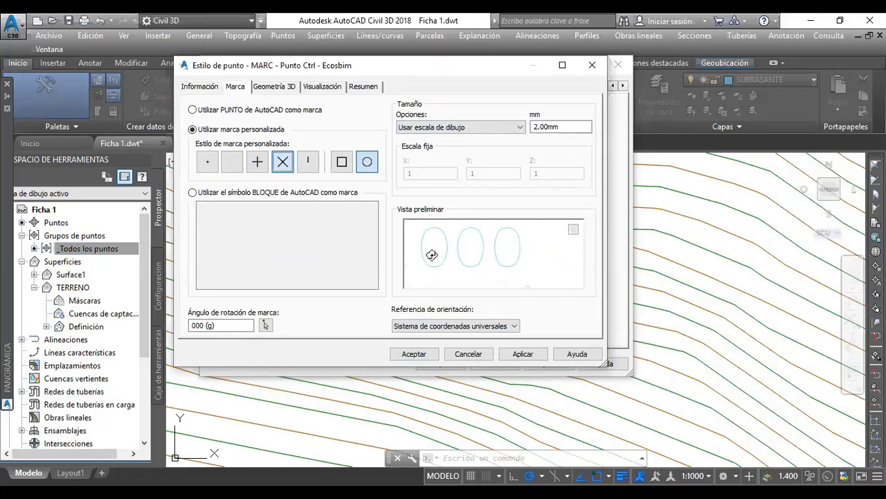
scroll(433, 254, "down", 3)
middle_click_drag(431, 253, 466, 255)
scroll(463, 253, "up", 3)
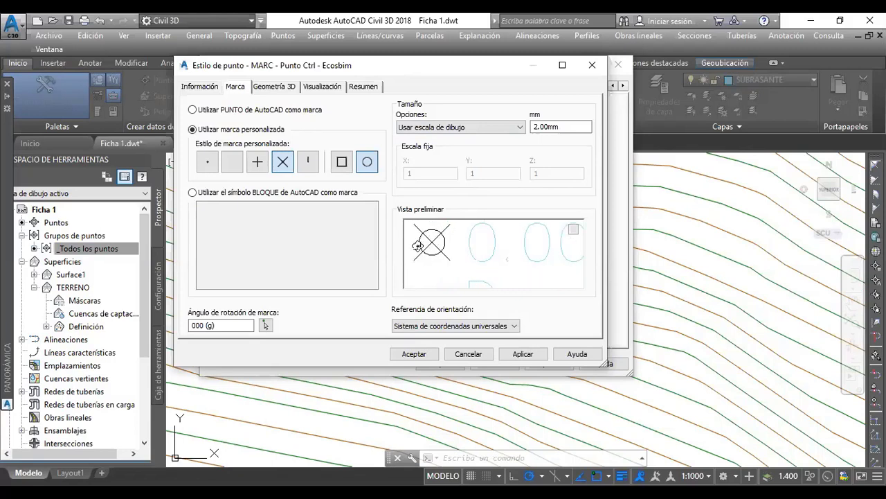
Step: Add a square outline to the circled mark, use the plus symbol, and apply the point style and group properties
left_click(342, 164)
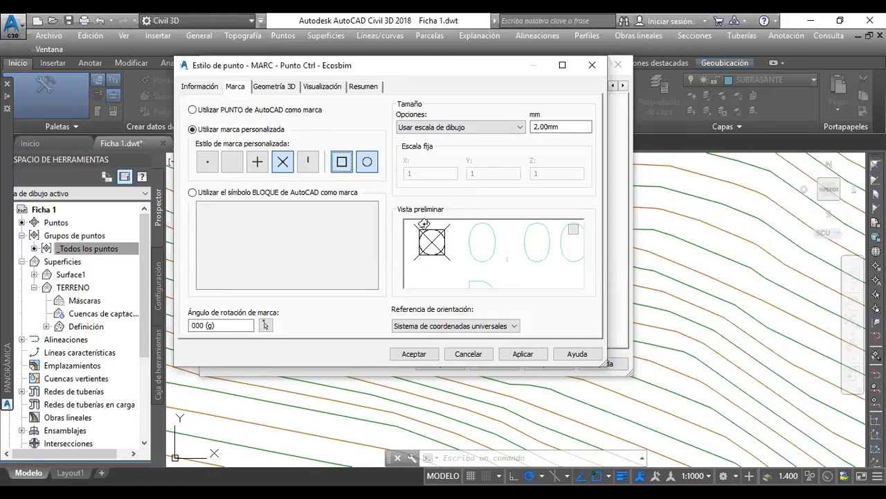
left_click_drag(424, 224, 468, 217)
middle_click_drag(461, 237, 447, 263)
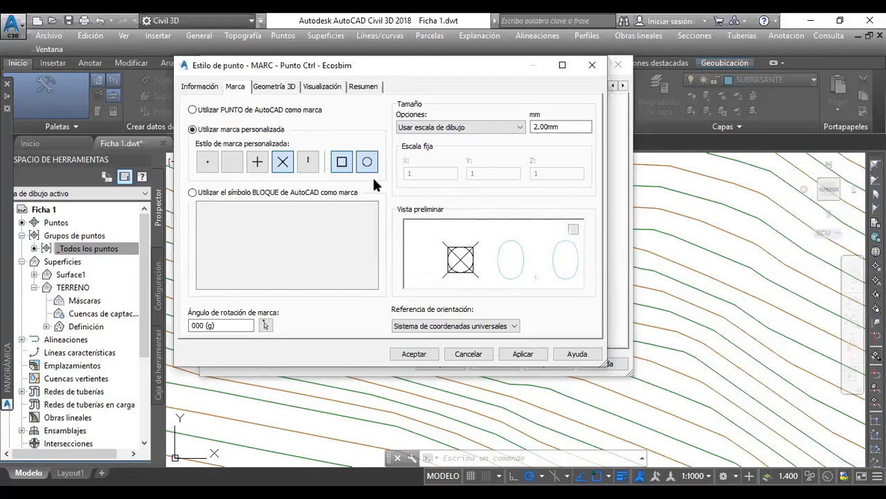
left_click(257, 164)
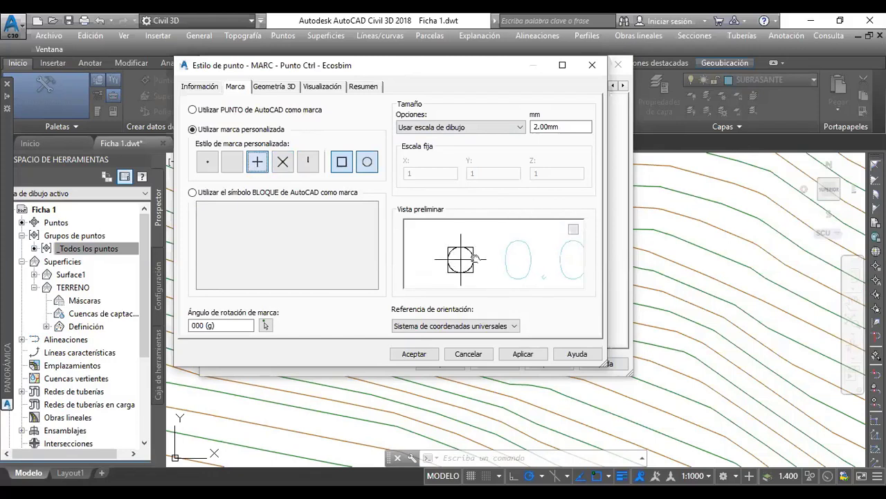
mouse_move(475, 258)
middle_mouse_down()
mouse_move(472, 244)
mouse_move(472, 262)
middle_mouse_up()
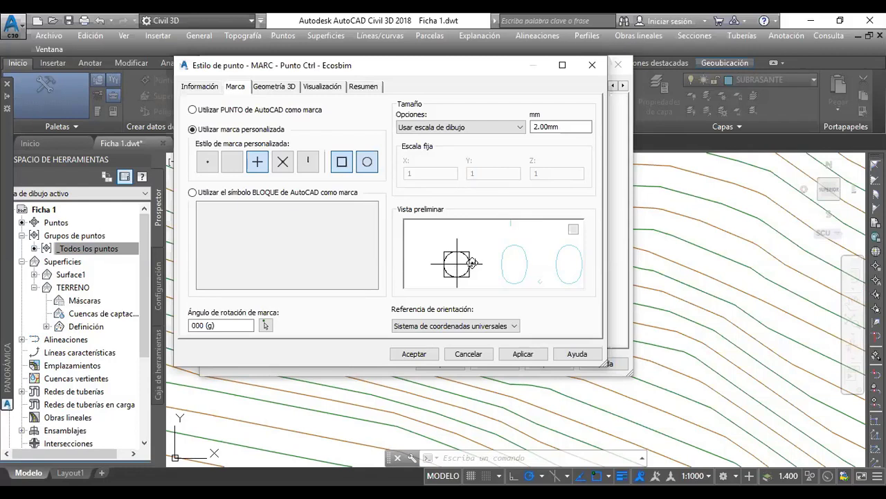
left_click(323, 86)
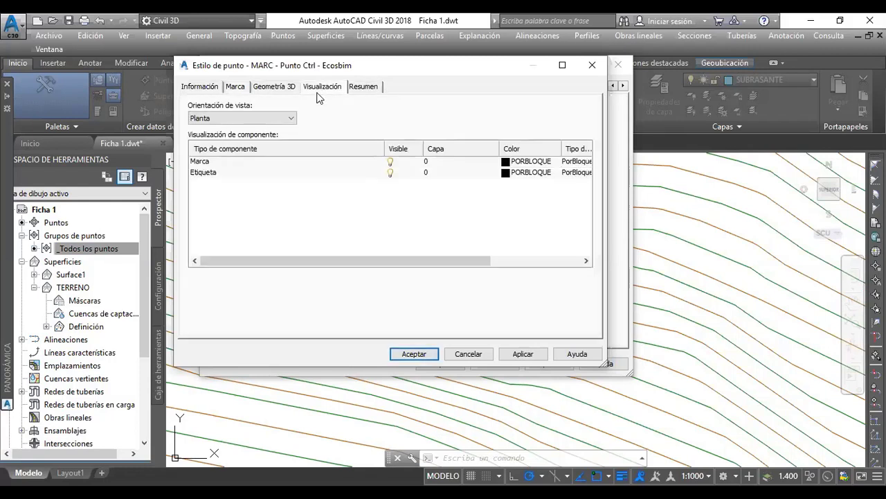
left_click(426, 353)
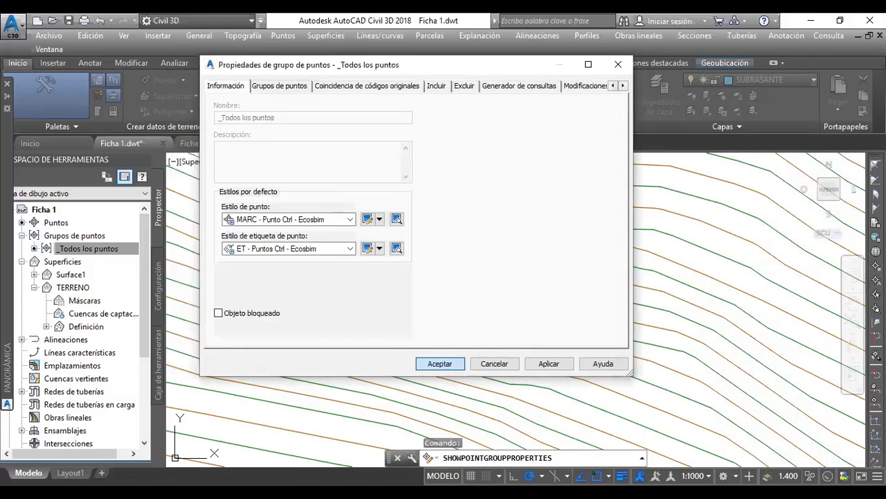
left_click(440, 363)
Step: Examine the marker and label of point PI3 up close in the drawing
scroll(700, 374, "up", 3)
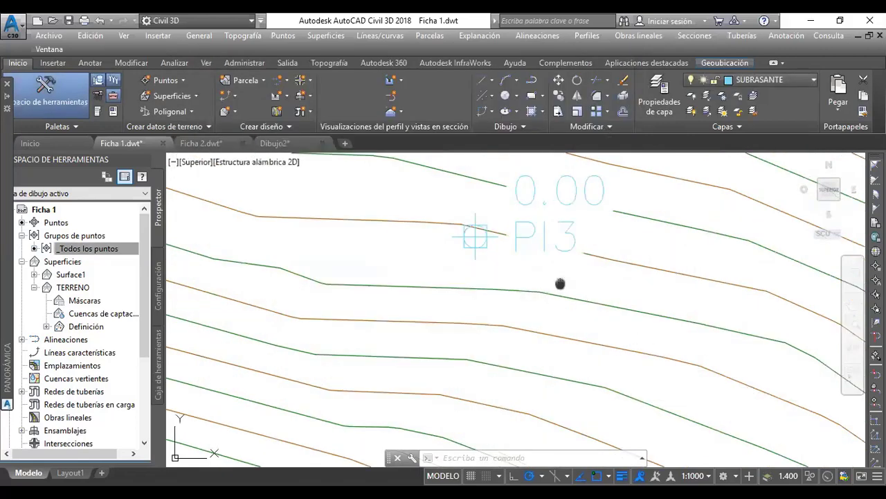
middle_click_drag(560, 283, 589, 322)
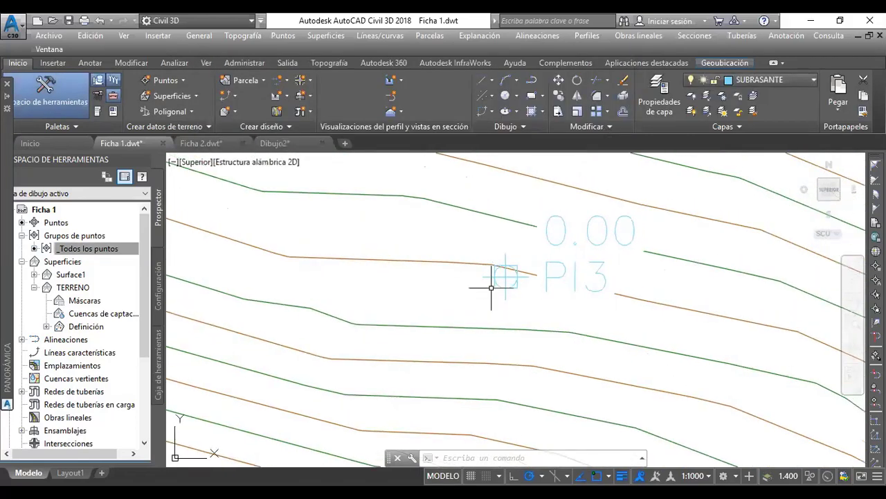
scroll(491, 287, "up", 3)
middle_click_drag(491, 286, 511, 336)
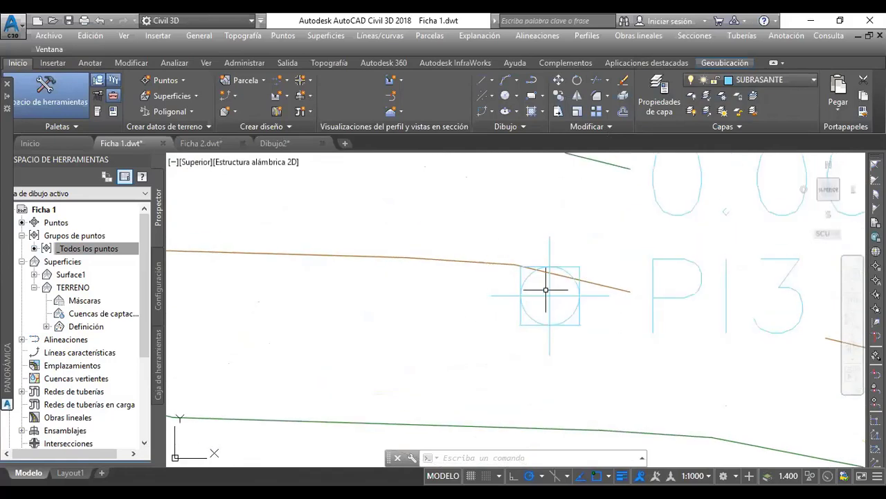
mouse_move(545, 289)
middle_mouse_down()
mouse_move(548, 301)
mouse_move(499, 331)
middle_mouse_up()
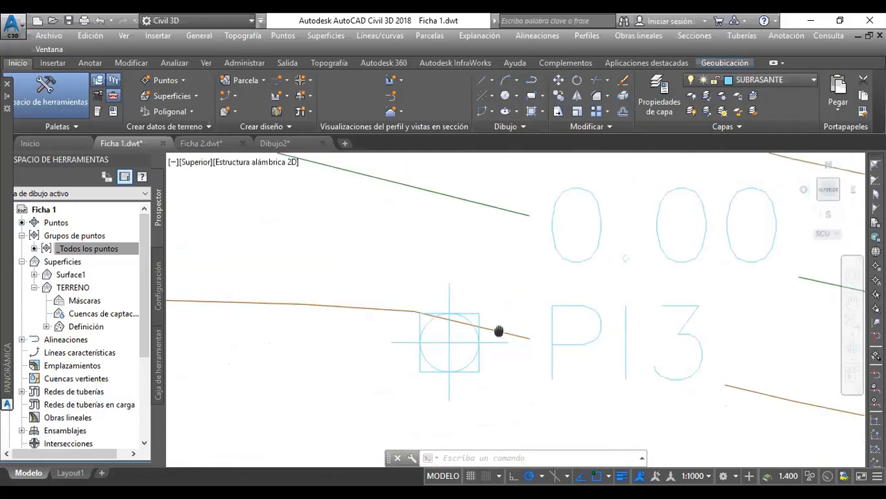
scroll(492, 312, "down", 2)
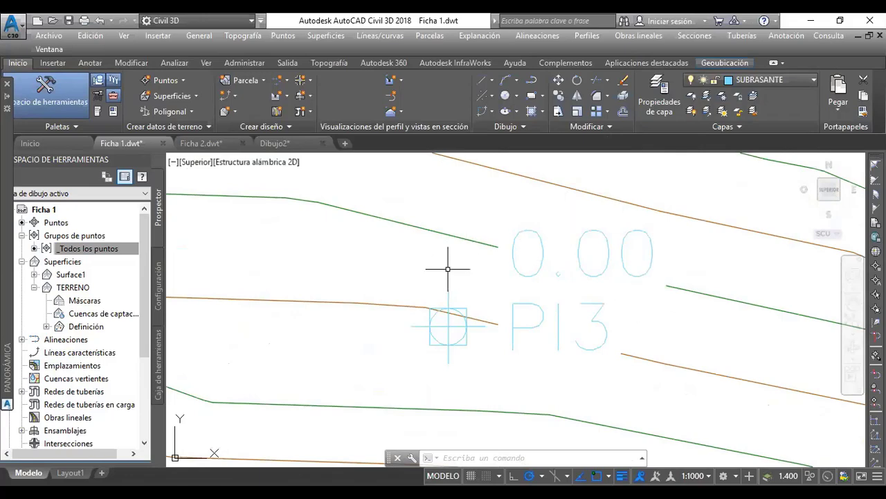
Step: Set the Elevación de punto text height to 3 mm in the _Todos los puntos group's ET - Puntos Ctrl - Ecosbim label style
left_click(455, 307)
right_click(78, 249)
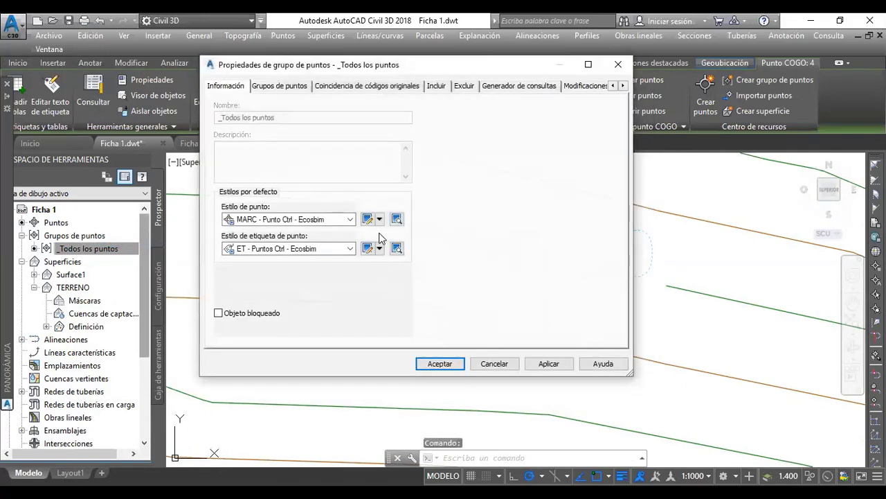
left_click(379, 248)
left_click(419, 303)
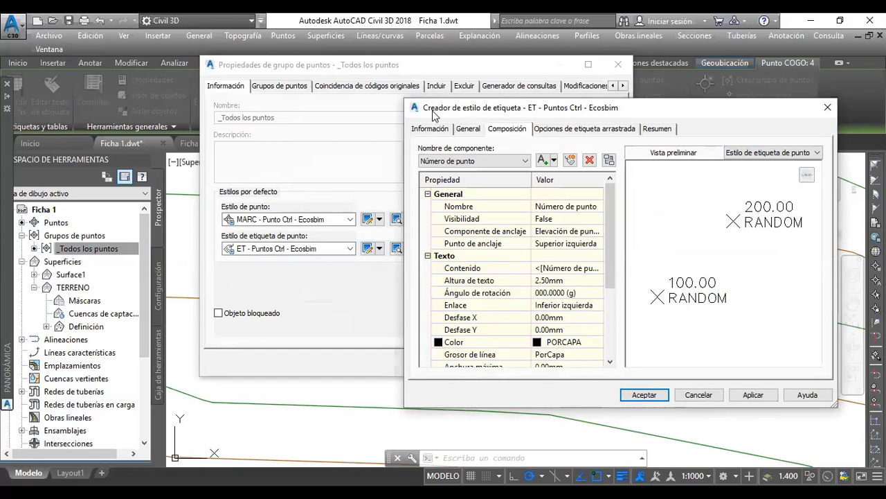
left_click_drag(433, 109, 357, 70)
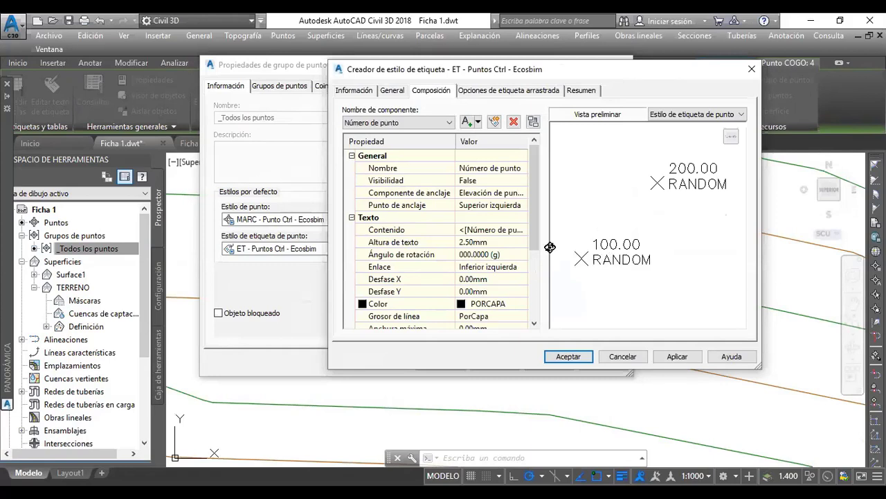
left_click(492, 242)
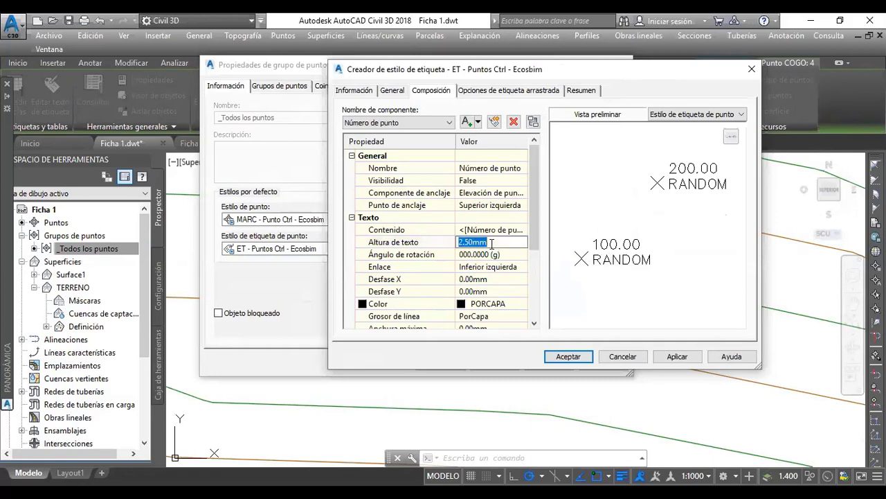
left_click(434, 123)
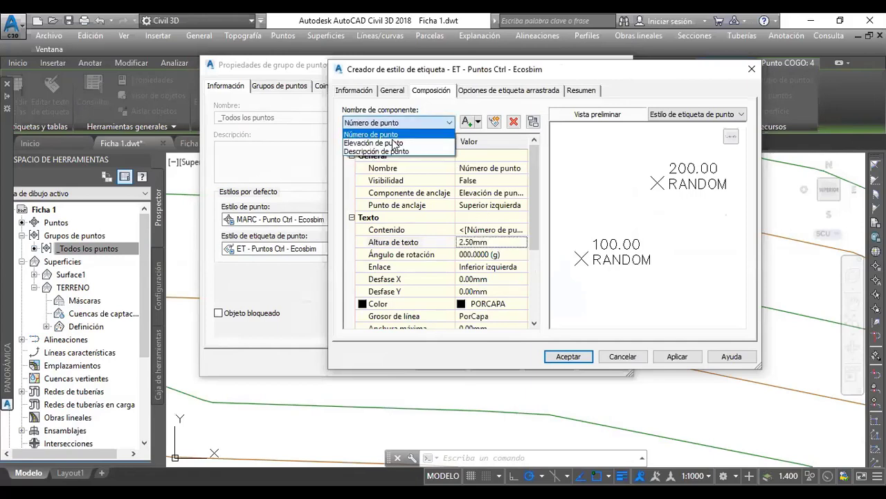
key("Return")
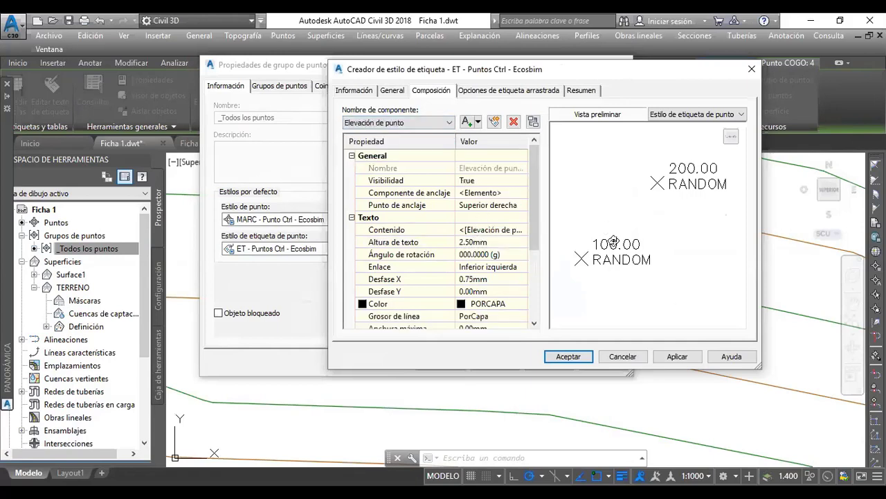
left_click(503, 243)
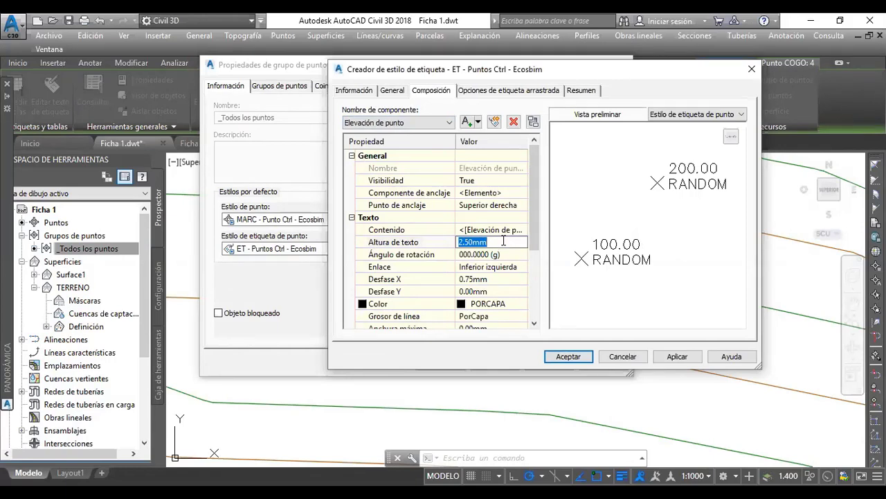
type("3")
left_click(568, 356)
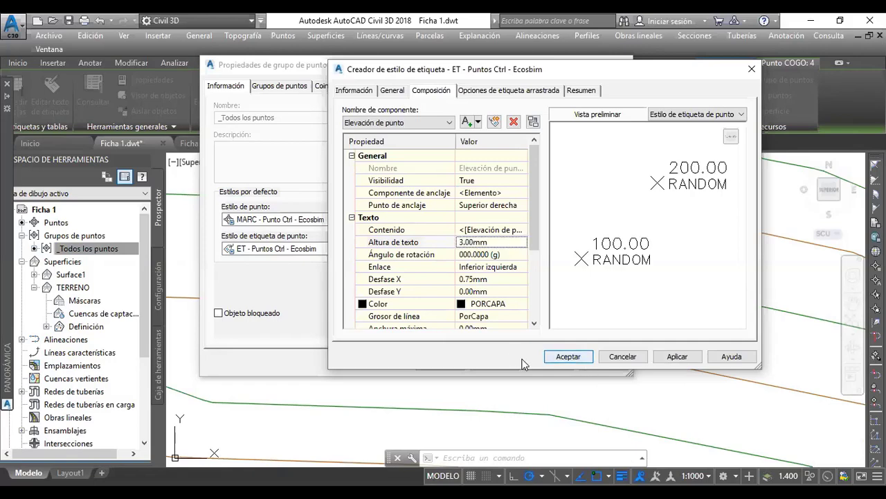
left_click(444, 366)
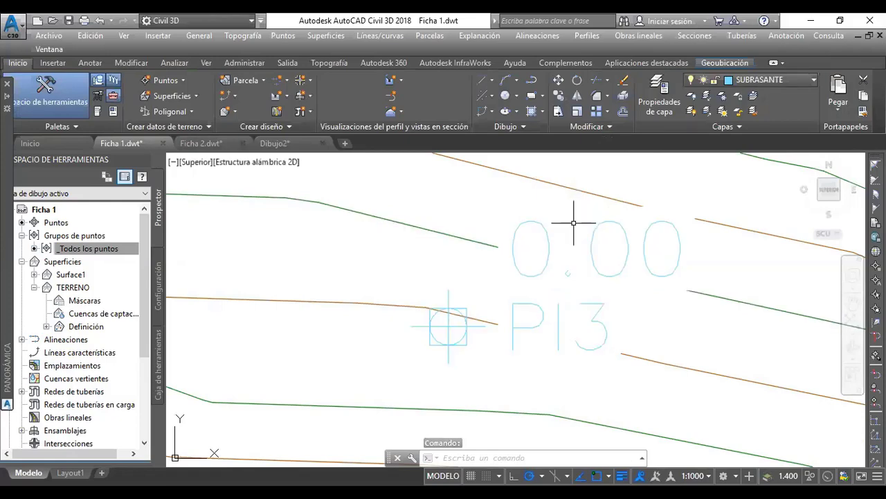
Step: Review the Número de punto component settings in the point group's ET - Puntos Ctrl - Ecosbim label style
left_click(82, 249)
right_click(81, 248)
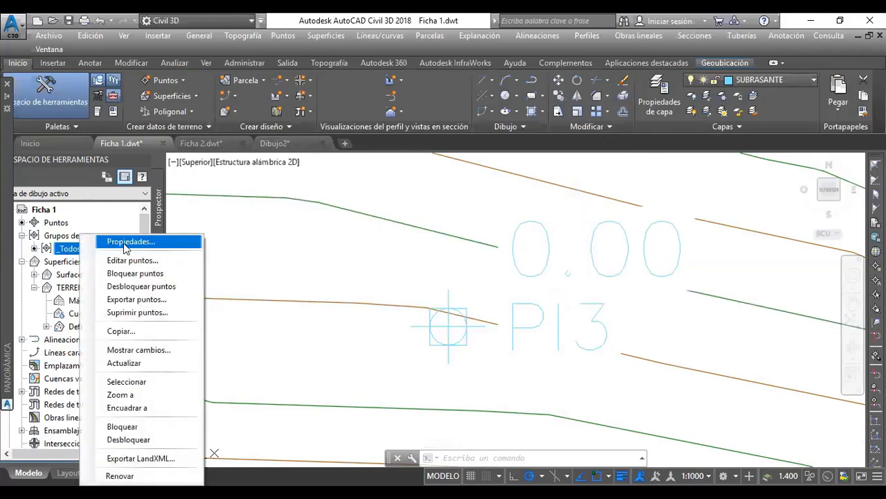
left_click(282, 242)
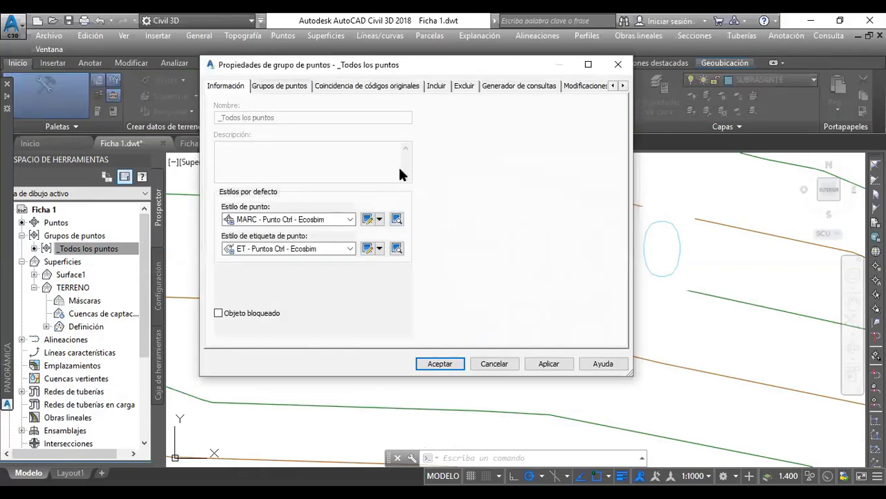
left_click(379, 248)
left_click(413, 303)
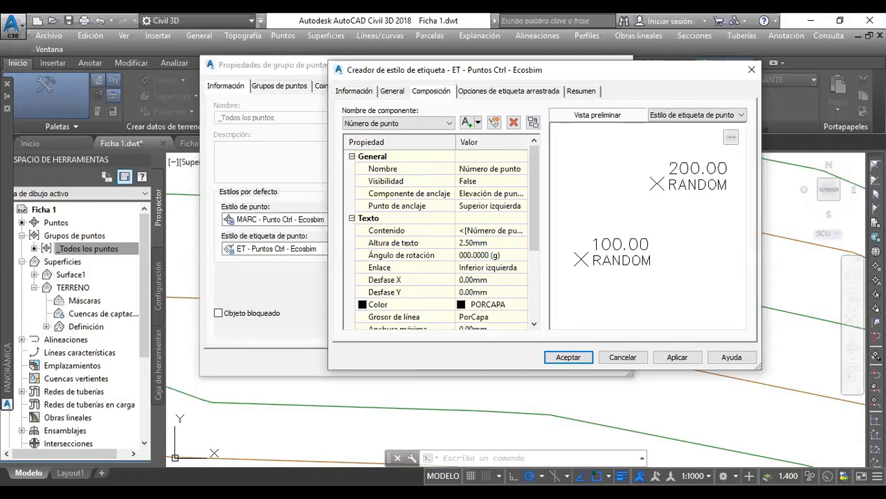
left_click(489, 244)
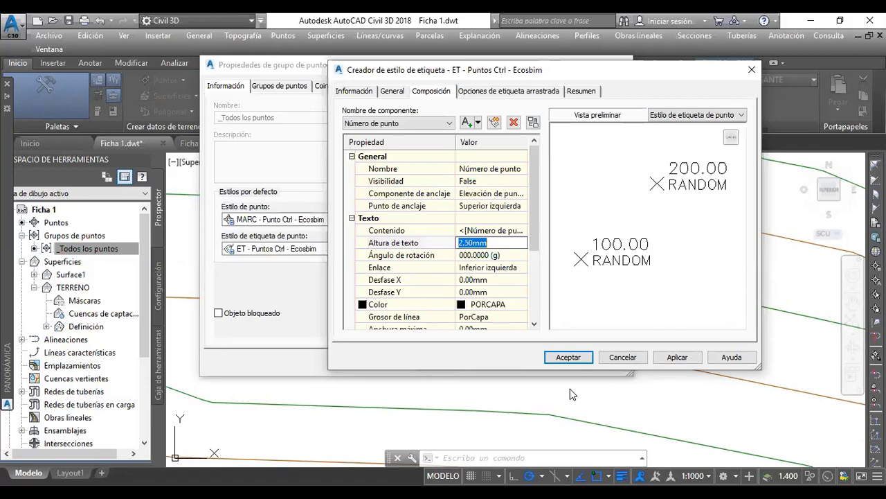
left_click(566, 355)
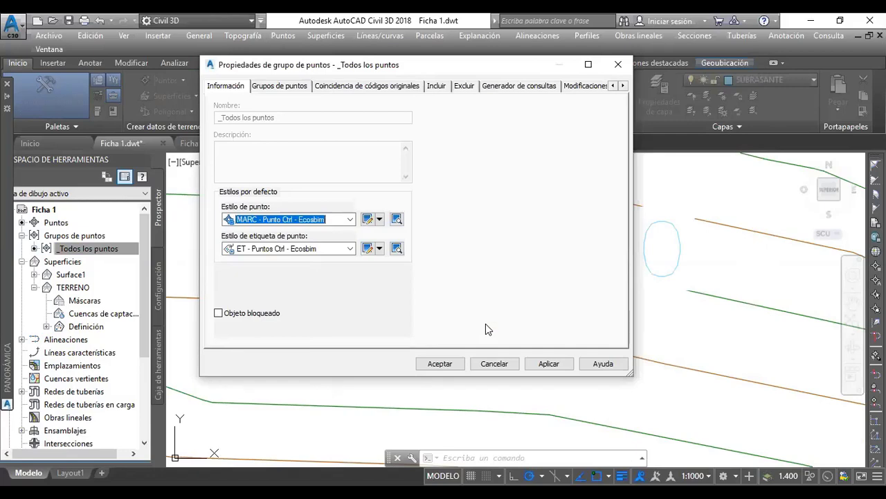
left_click(438, 363)
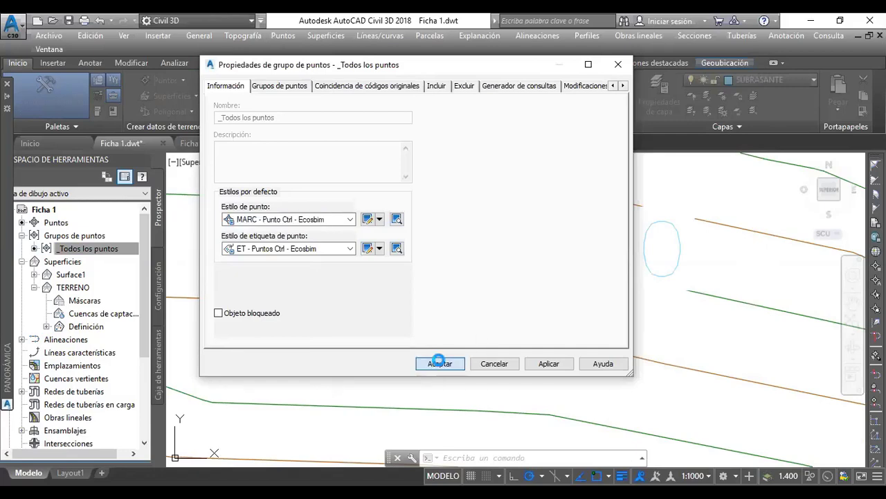
Step: Examine point PI3's updated label and the distribution of the control points over the whole terrain
scroll(448, 325, "down", 2)
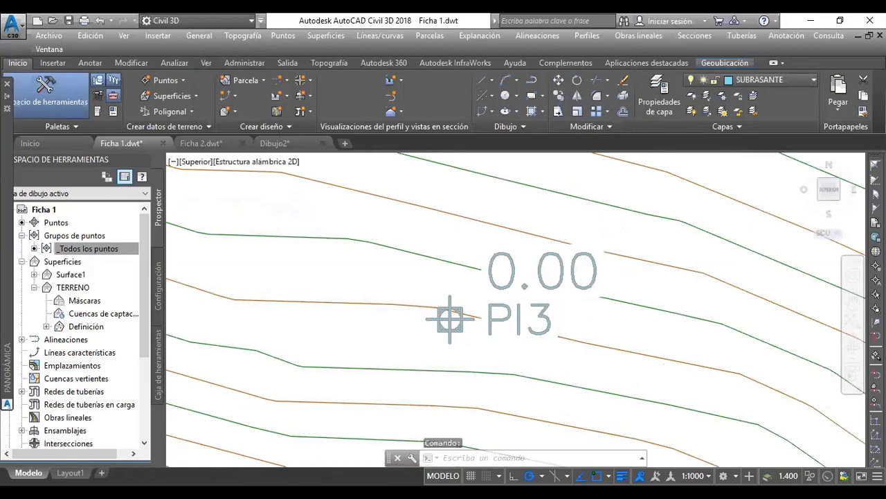
scroll(493, 270, "down", 5)
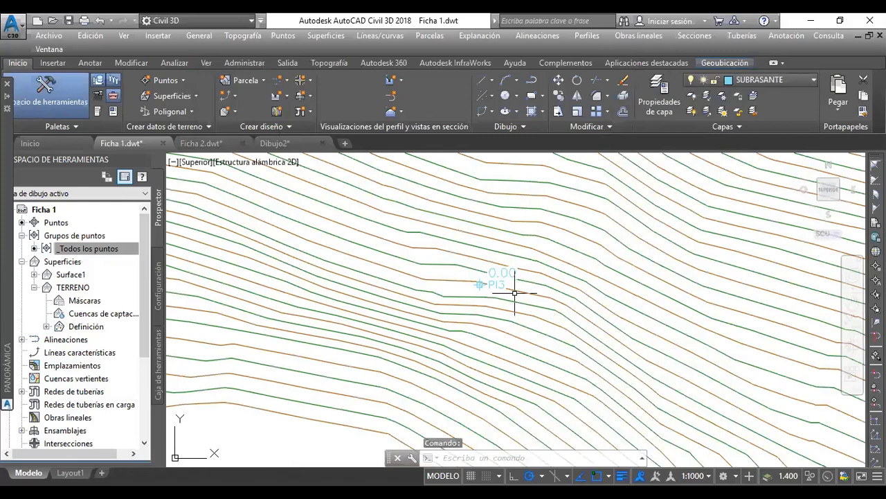
scroll(515, 293, "down", 3)
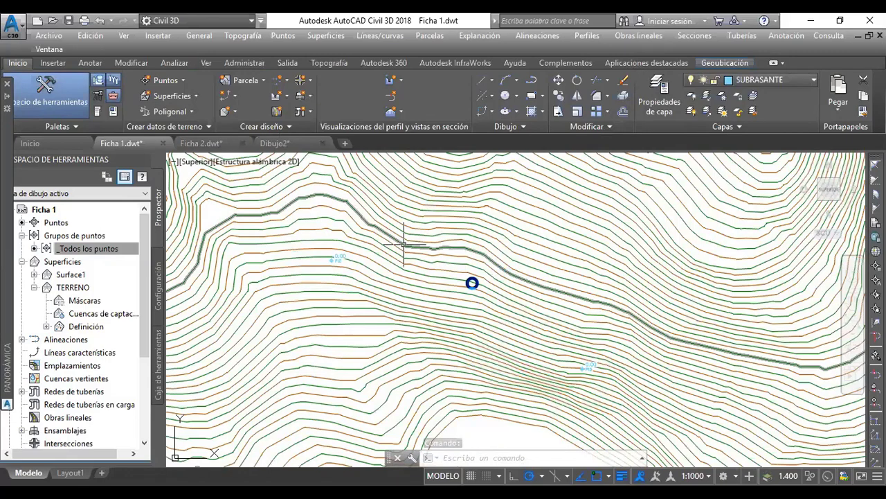
middle_click(470, 282)
middle_click(470, 282)
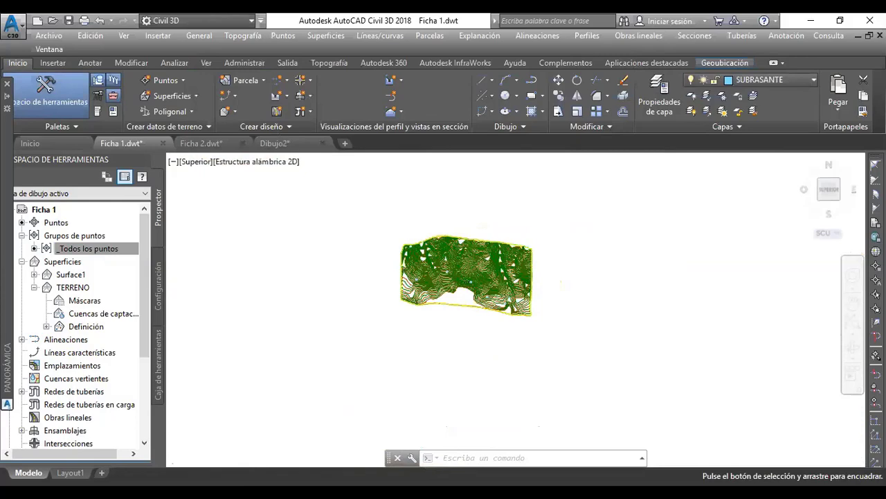
scroll(432, 268, "up", 6)
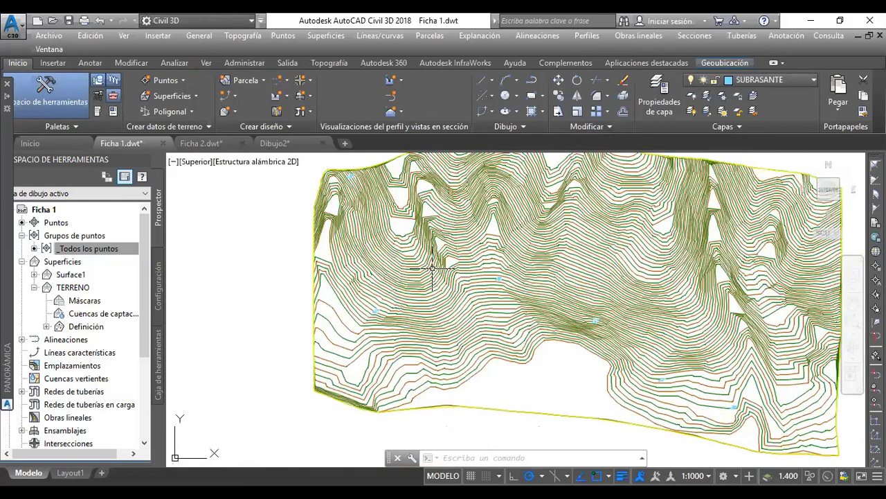
middle_click_drag(432, 268, 407, 300)
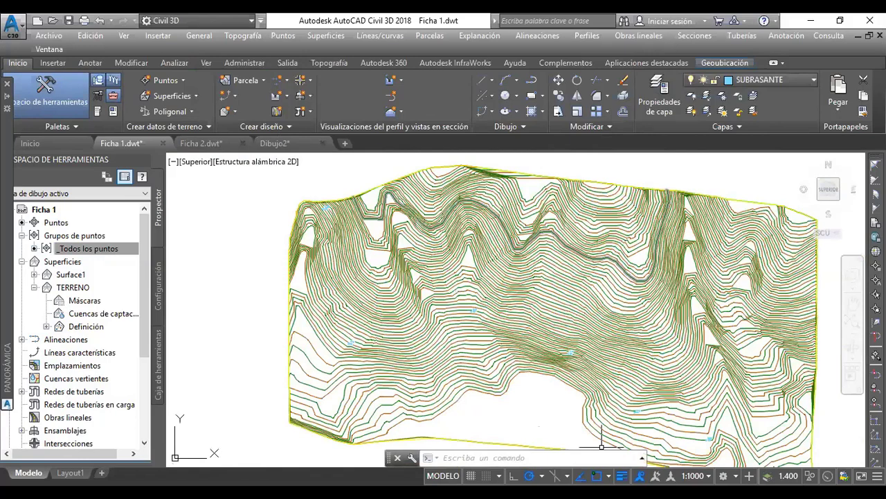
middle_click_drag(601, 447, 545, 409)
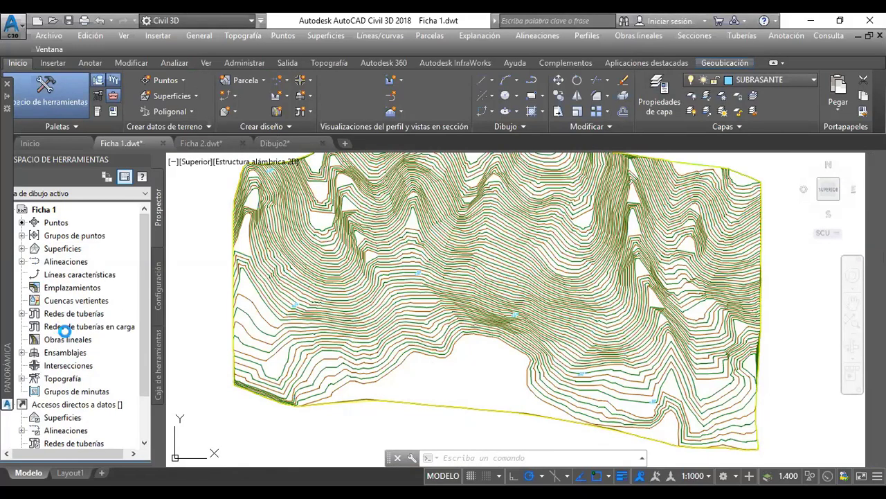
Step: Assign the AL-Eje-Ecosbim object style to the EJE DE VIA centerline alignment and apply it
left_click(21, 262)
left_click(34, 275)
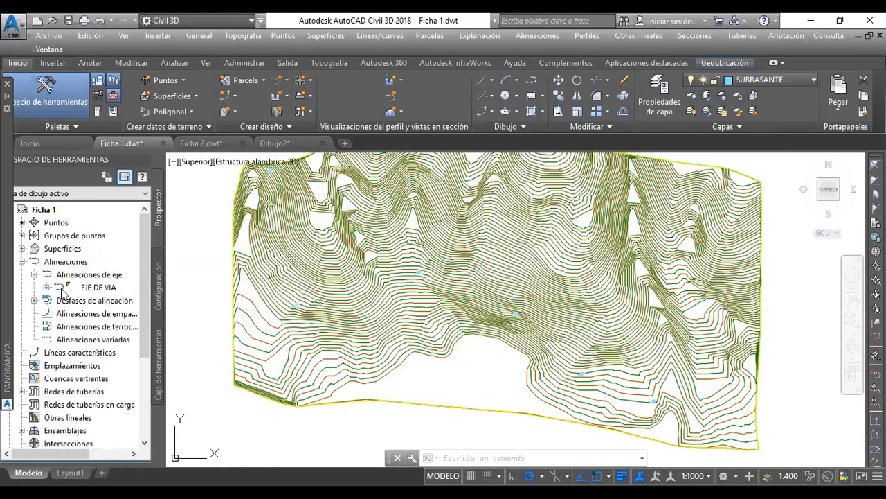
left_click(91, 288)
right_click(92, 285)
key("Escape")
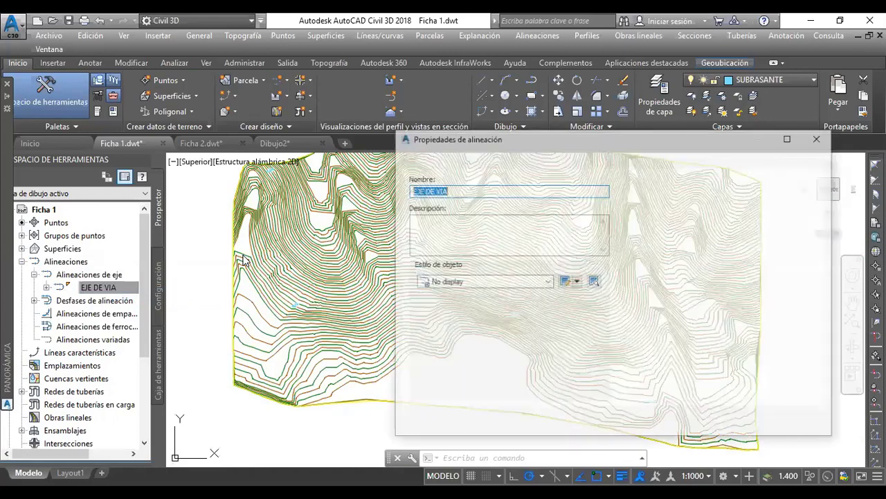
left_click(422, 278)
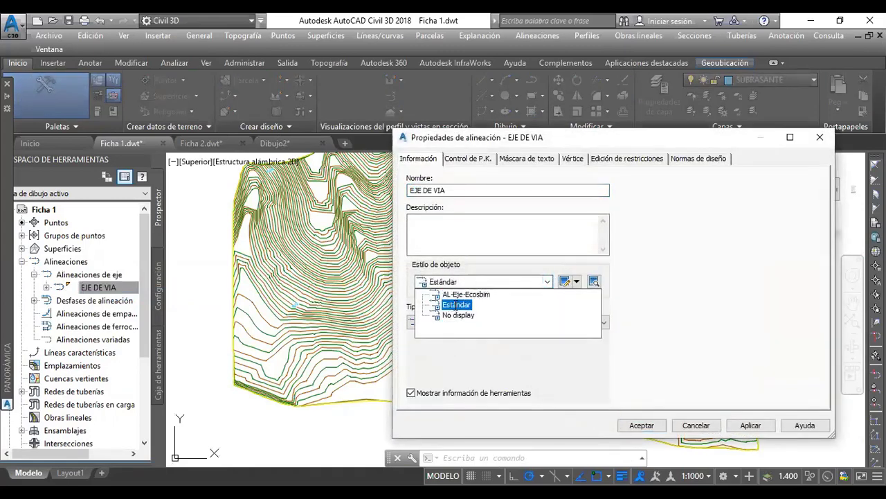
left_click(456, 305)
left_click(577, 281)
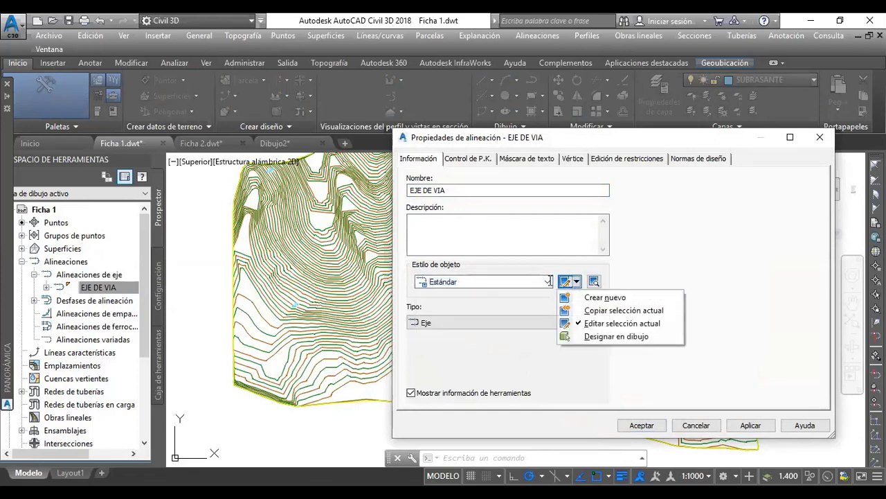
left_click(478, 281)
left_click(468, 283)
left_click(468, 294)
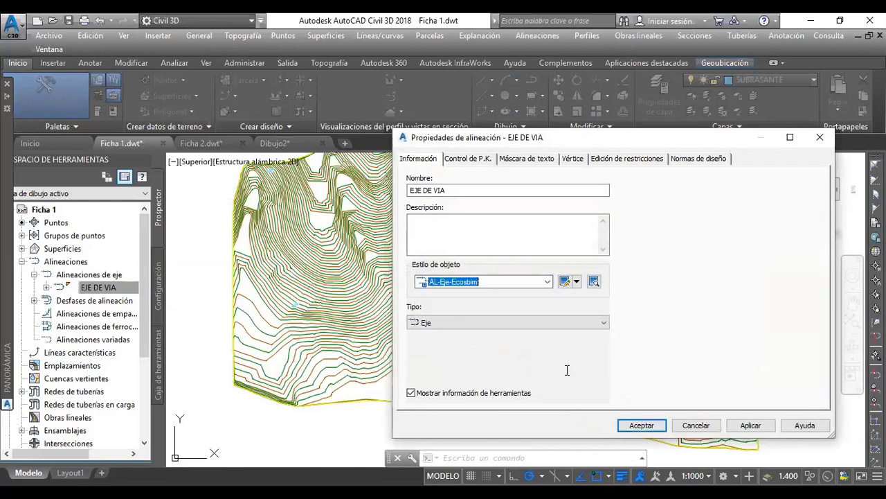
left_click(745, 425)
left_click(642, 427)
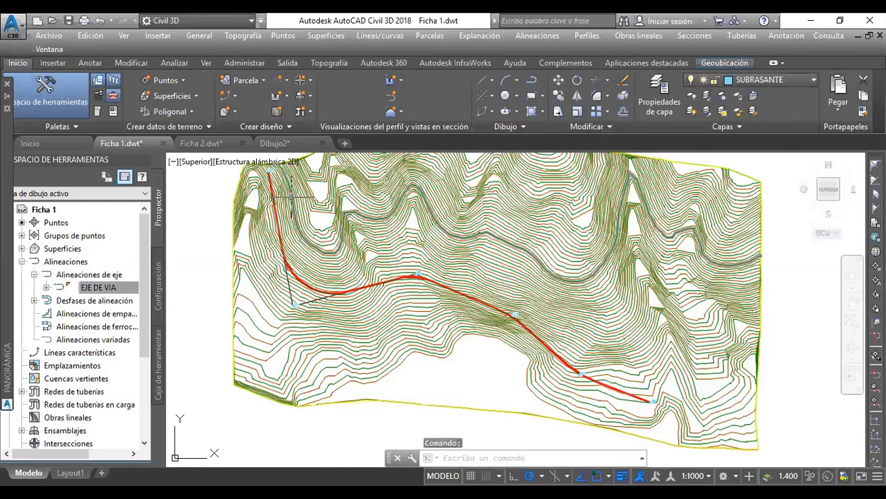
Step: Examine the EJE DE VIA alignment's curves and tangents across the contours, including the stretch beyond PI2
middle_click_drag(291, 197, 339, 251)
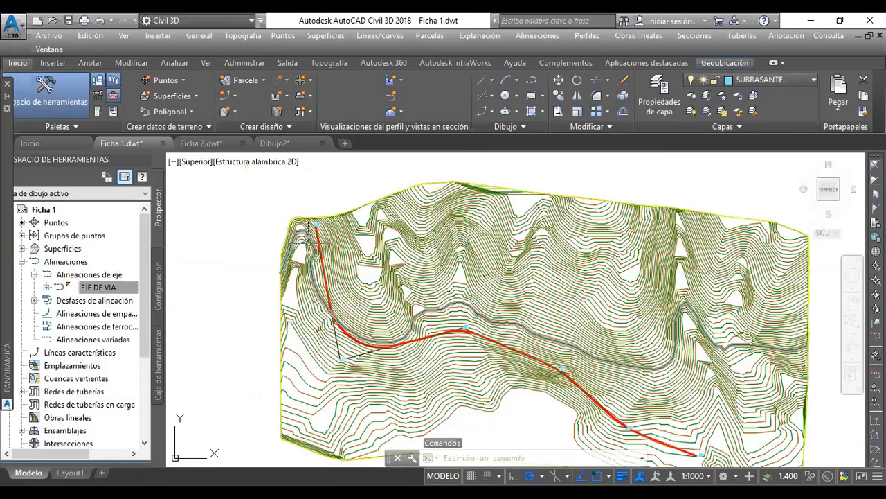
scroll(354, 327, "up", 2)
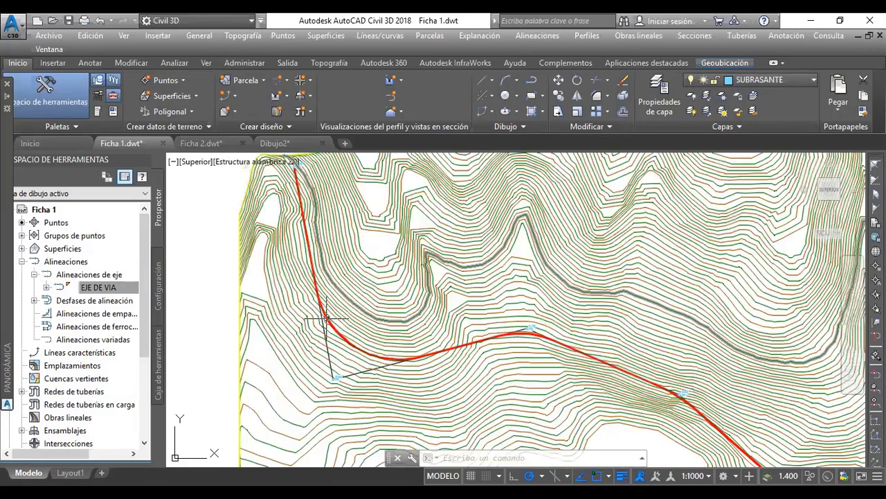
middle_click_drag(406, 377, 415, 373)
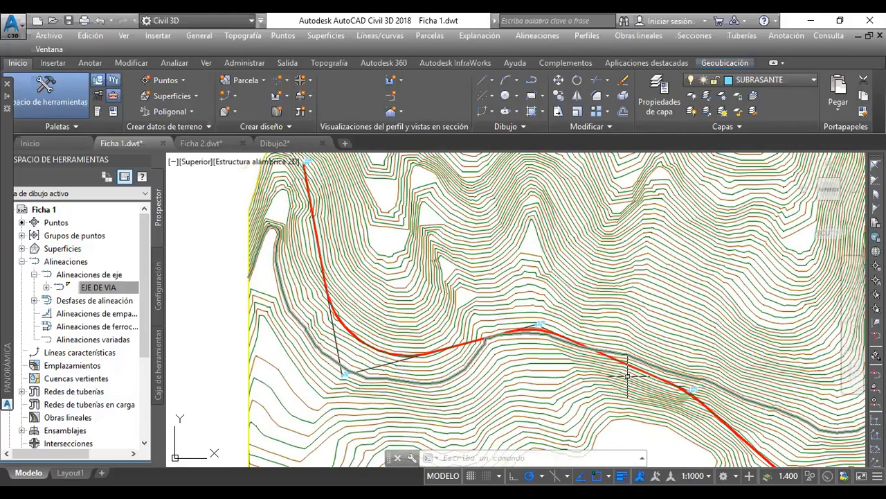
scroll(662, 384, "up", 2)
mouse_move(667, 386)
middle_mouse_down()
mouse_move(542, 275)
mouse_move(354, 247)
mouse_move(468, 328)
middle_mouse_up()
scroll(542, 275, "up", 3)
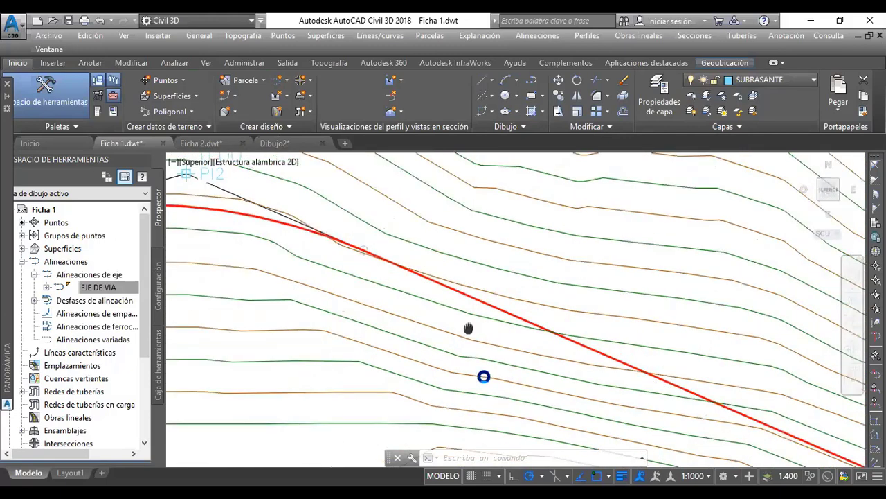
scroll(484, 377, "down", 4)
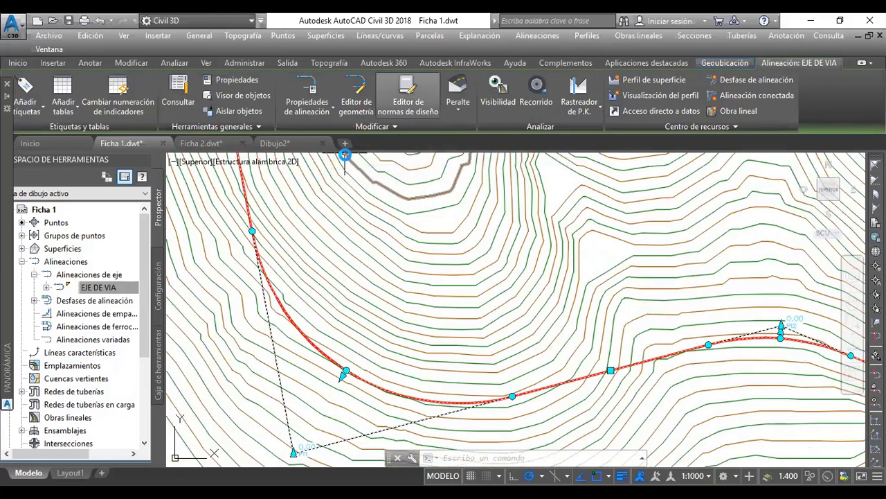
Step: Insert a PI into the EJE DE VIA alignment on the tangent between its first curve and PI2
left_click(356, 97)
left_click(346, 154)
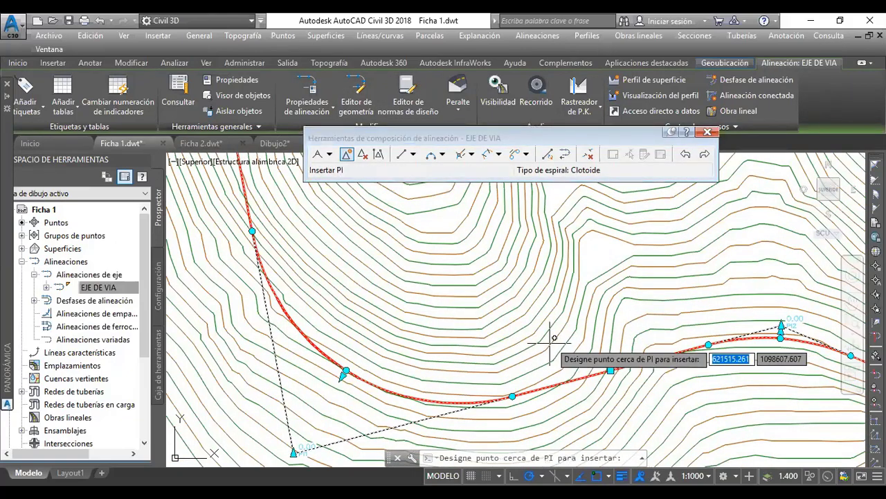
middle_click_drag(560, 329, 437, 318)
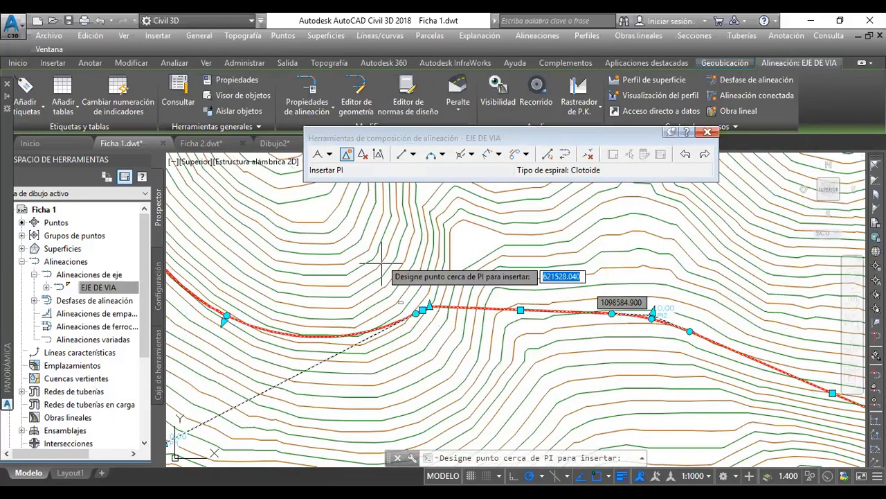
Step: Examine the reshaped EJE DE VIA alignment over the contours and undo the PI insertion
middle_click_drag(382, 263, 472, 373)
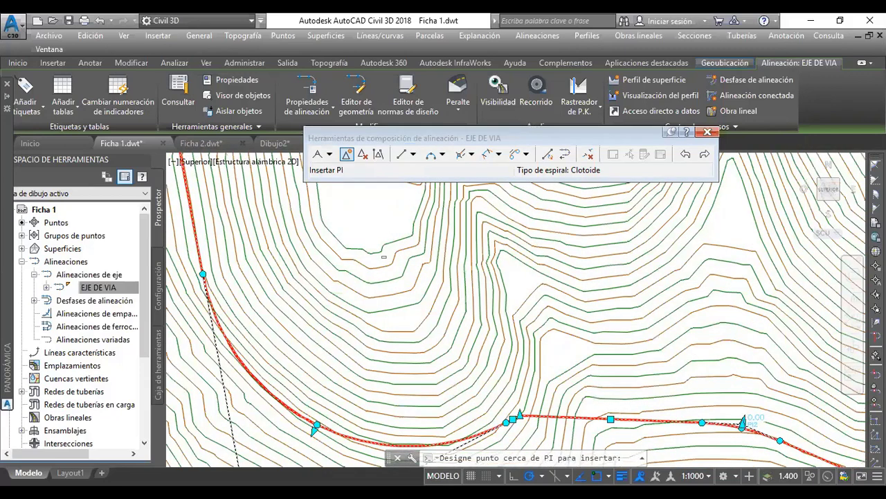
scroll(474, 372, "down", 2)
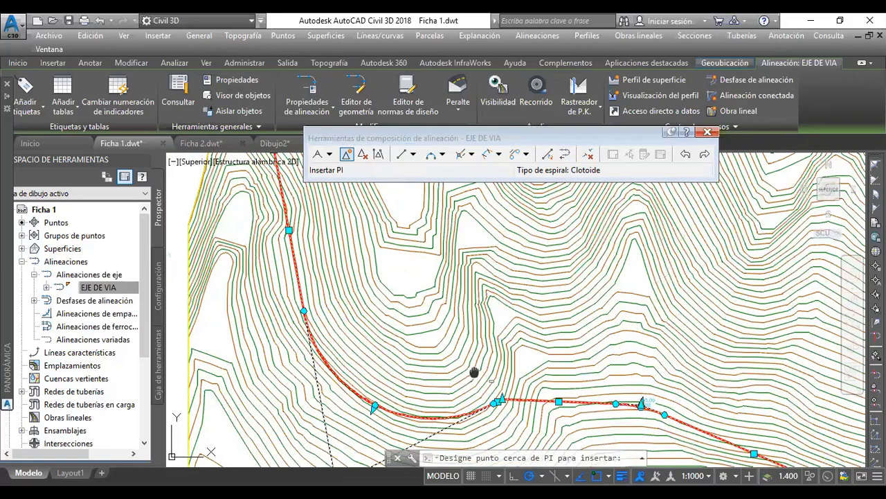
middle_click_drag(474, 372, 390, 265)
scroll(391, 266, "down", 2)
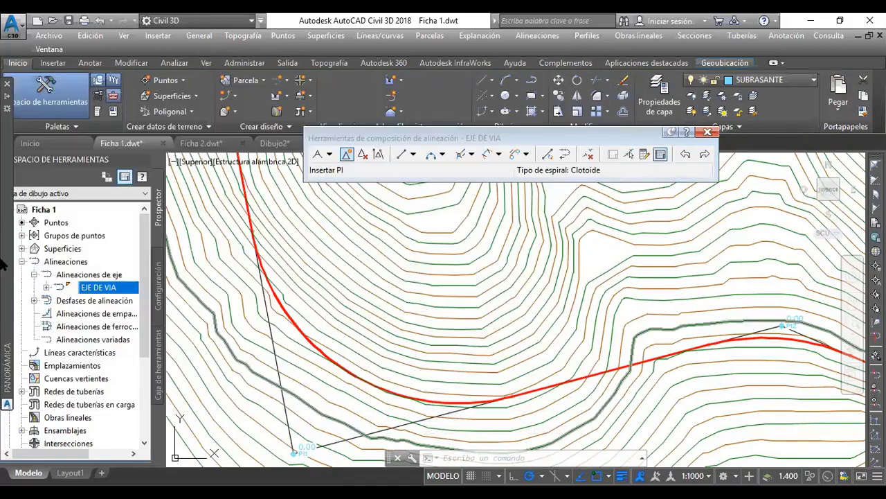
Step: Open the alignment entities table for EJE DE VIA and look through the constraint data of its lines and curves
left_click(660, 154)
left_click_drag(64, 403, 151, 421)
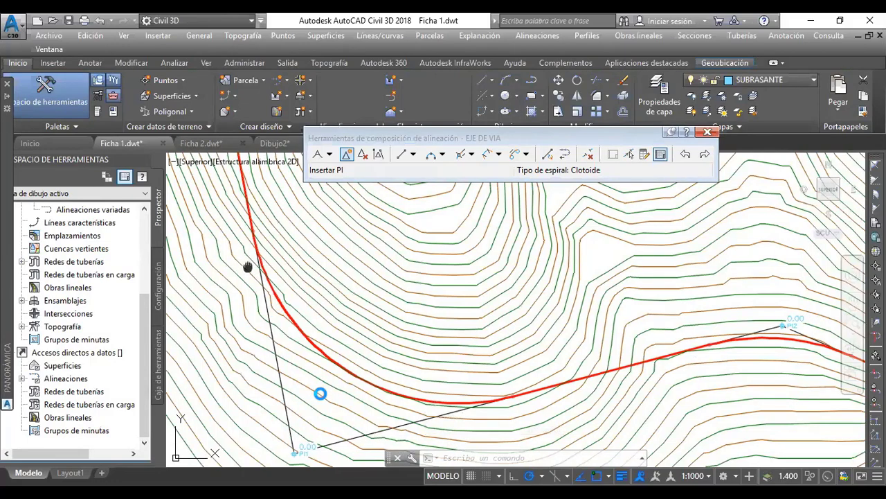
middle_click_drag(248, 267, 305, 365)
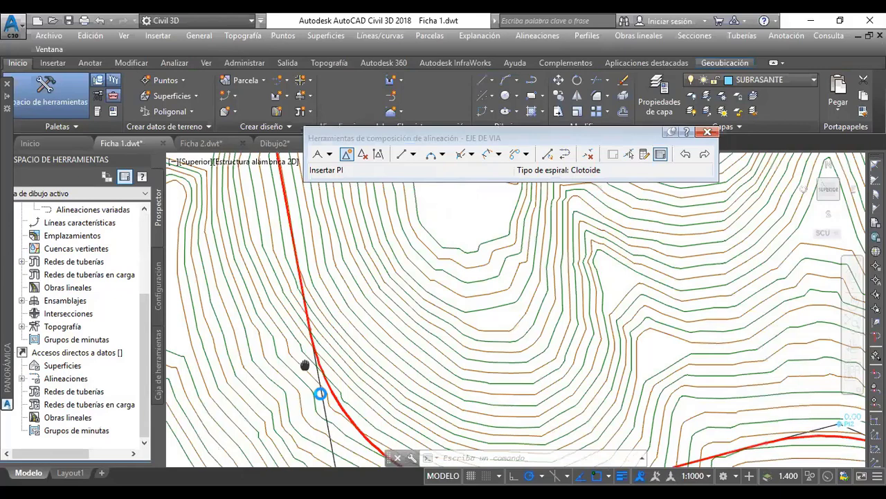
middle_click_drag(305, 365, 322, 424)
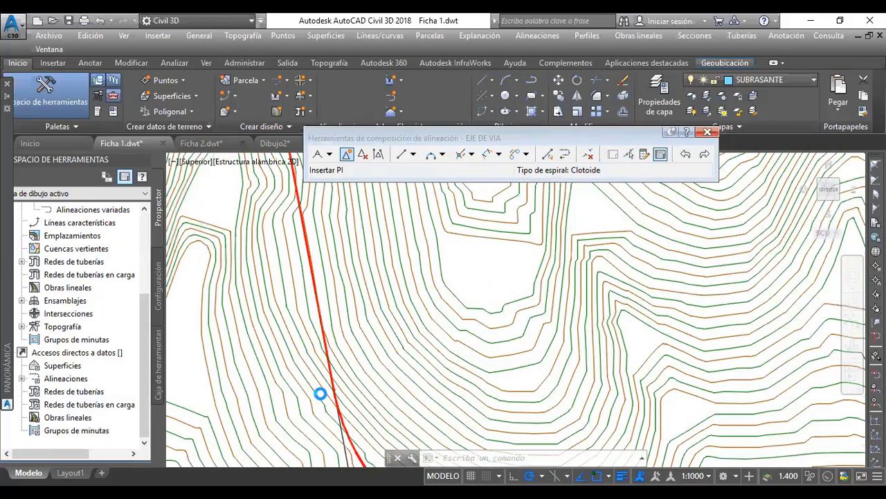
scroll(297, 235, "down", 3)
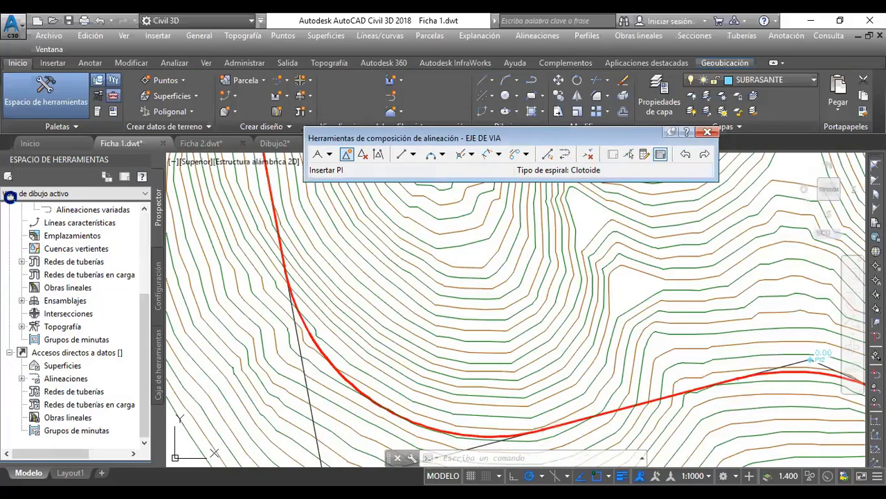
mouse_move(10, 197)
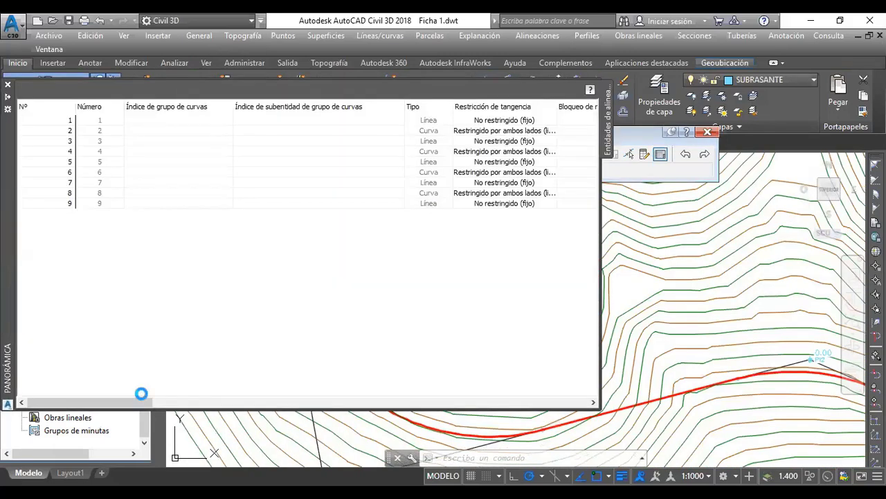
mouse_move(142, 402)
left_mouse_down()
mouse_move(272, 403)
mouse_move(248, 400)
left_mouse_up()
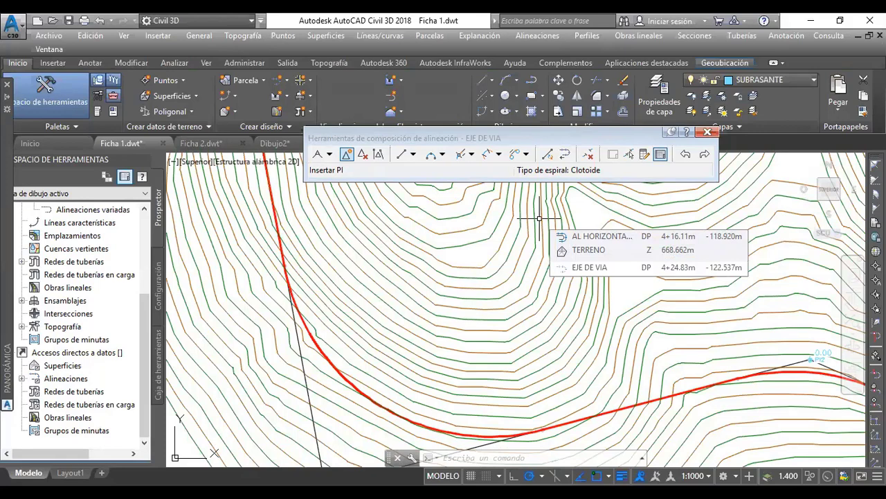
Step: Examine the lengths and stations of the alignment entities, highlight curve entity 2, and close the table
left_click(660, 154)
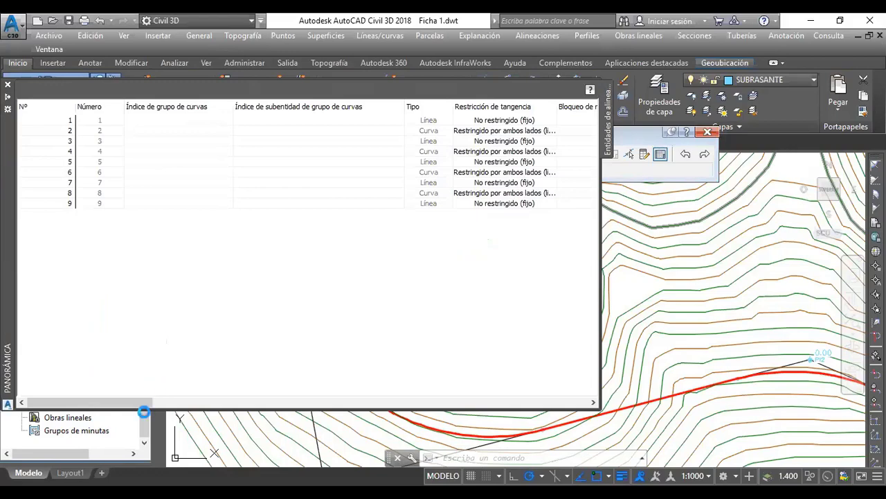
left_click_drag(143, 411, 263, 411)
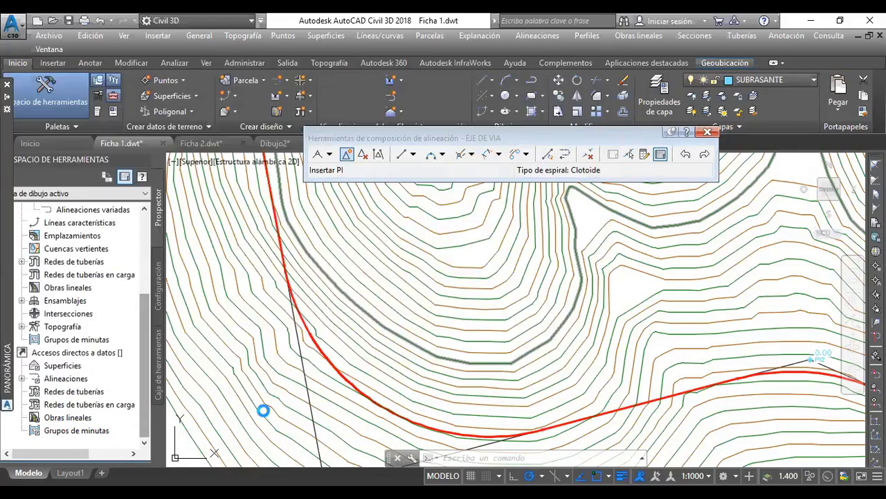
mouse_move(8, 367)
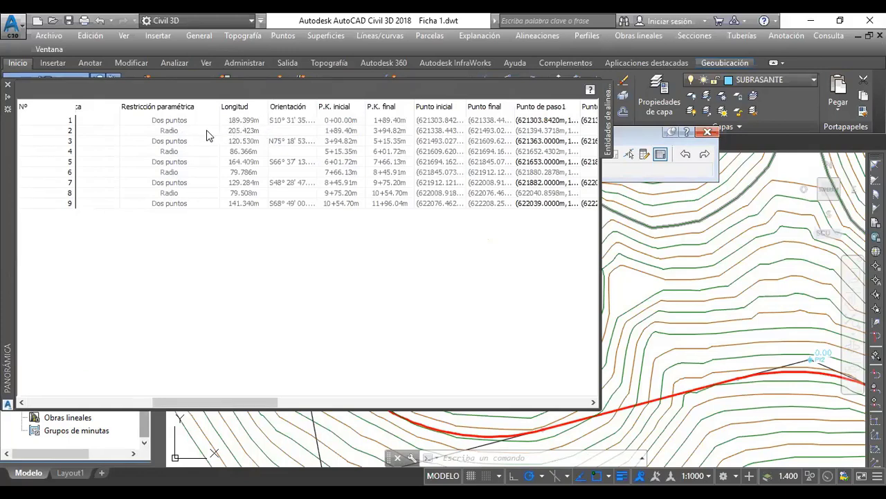
left_click(252, 135)
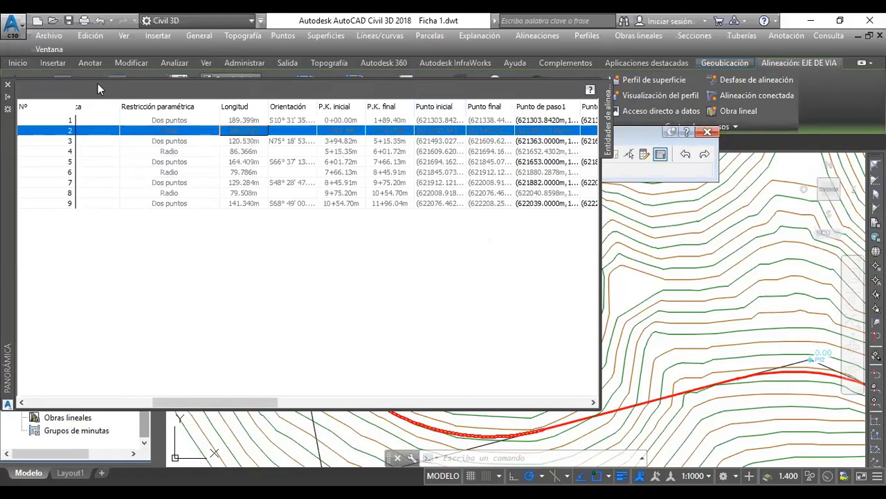
left_click(8, 84)
Step: Delete the first curve subentity at PI1 from the EJE DE VIA alignment
middle_click_drag(348, 310, 332, 316)
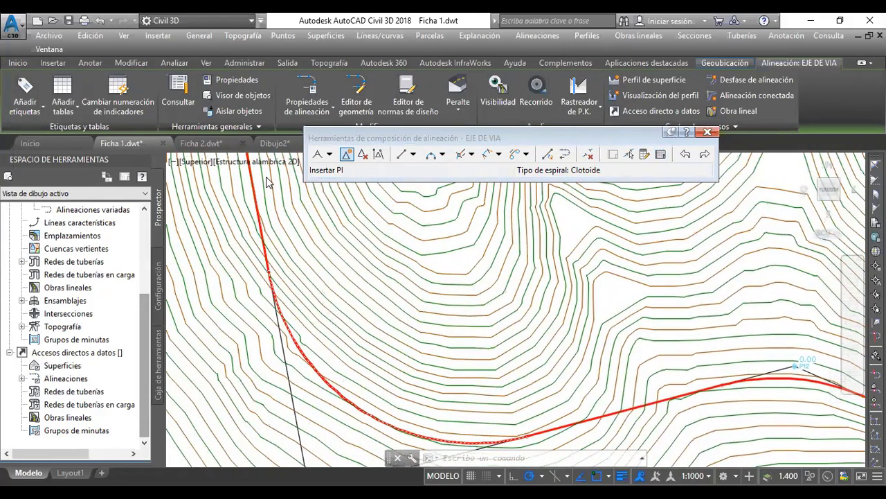
scroll(268, 182, "down", 5)
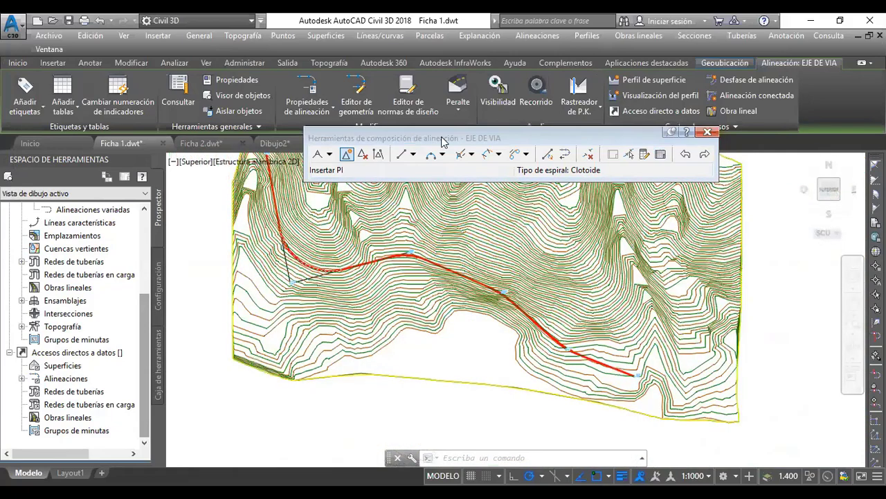
scroll(284, 250, "down", 3)
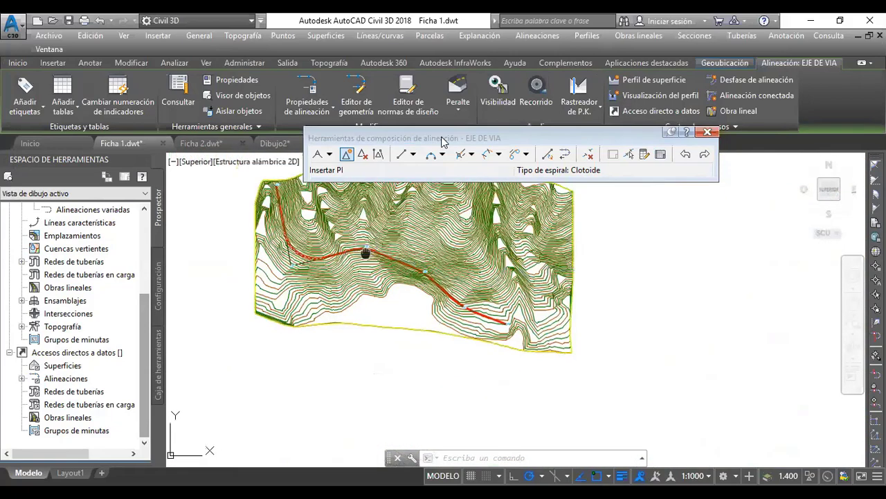
middle_click_drag(366, 254, 348, 241)
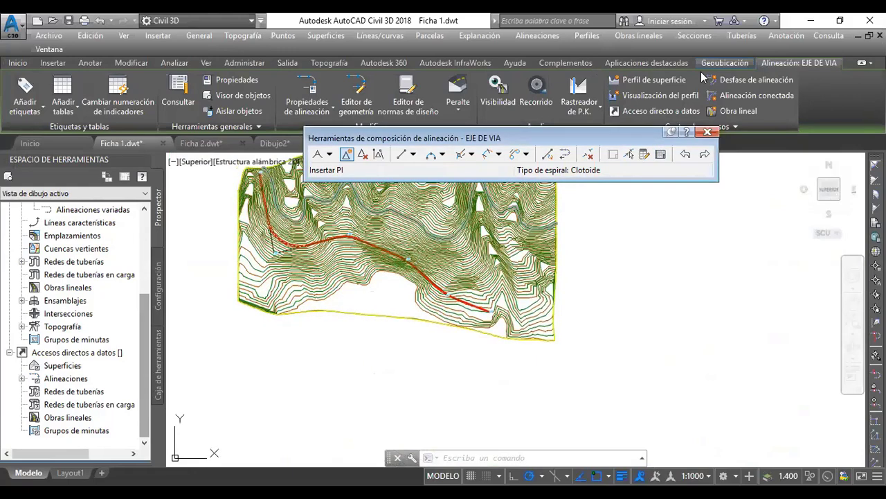
left_click(442, 153)
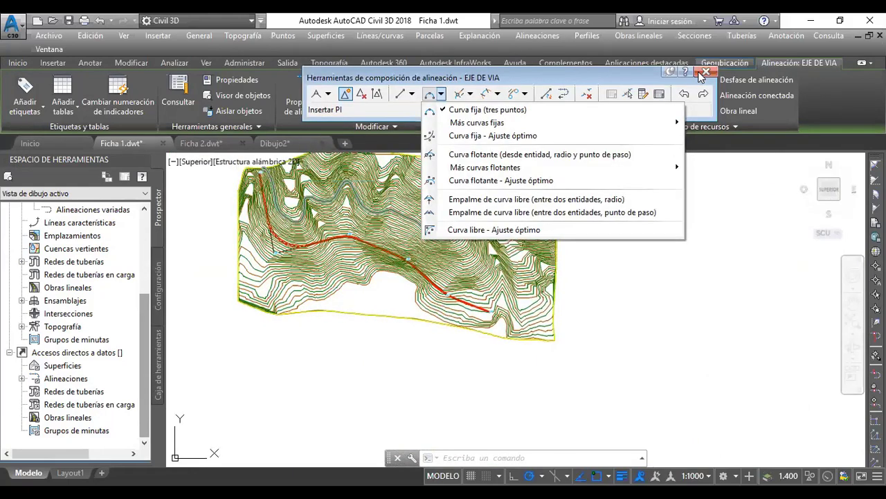
left_click(586, 93)
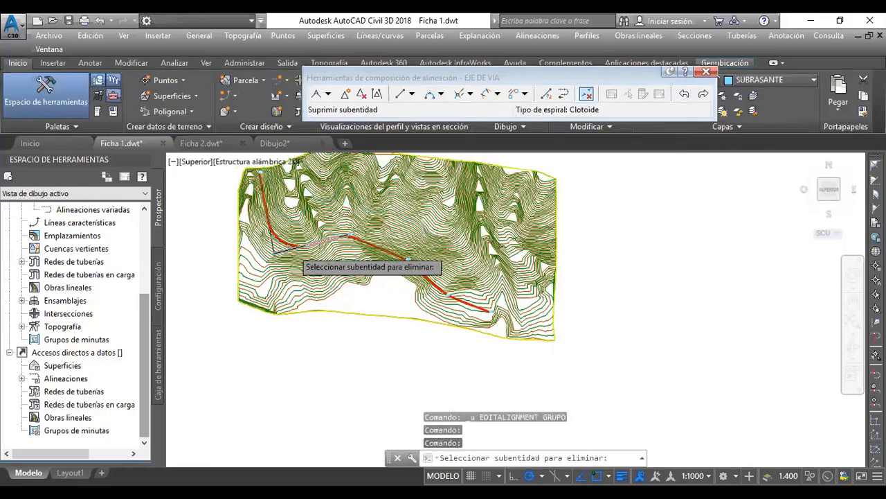
scroll(292, 250, "up", 5)
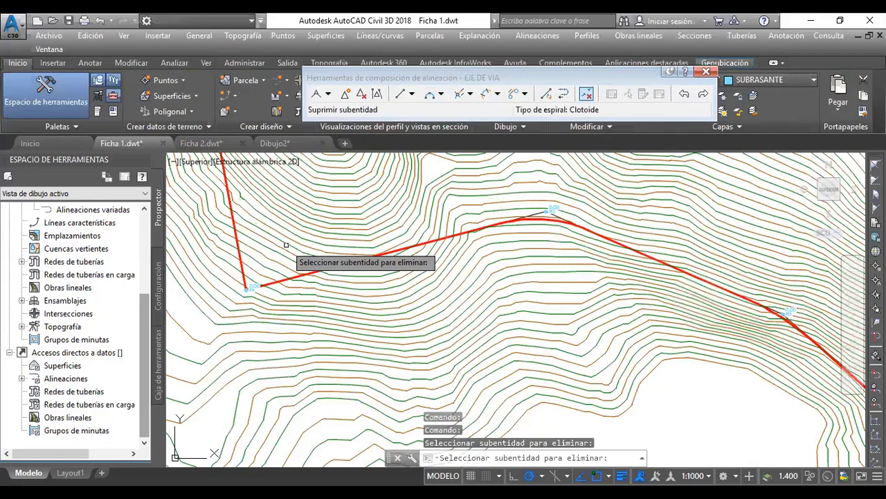
Step: Add a free curve fillet with a radius of 125 m, less than 180 degrees, between the two tangents meeting at PI1
middle_click_drag(286, 245, 358, 311)
left_click(429, 94)
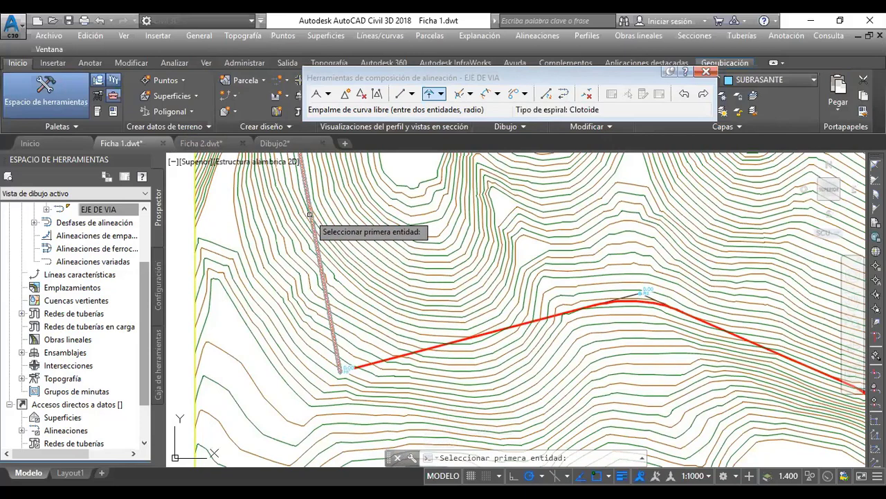
left_click(326, 295)
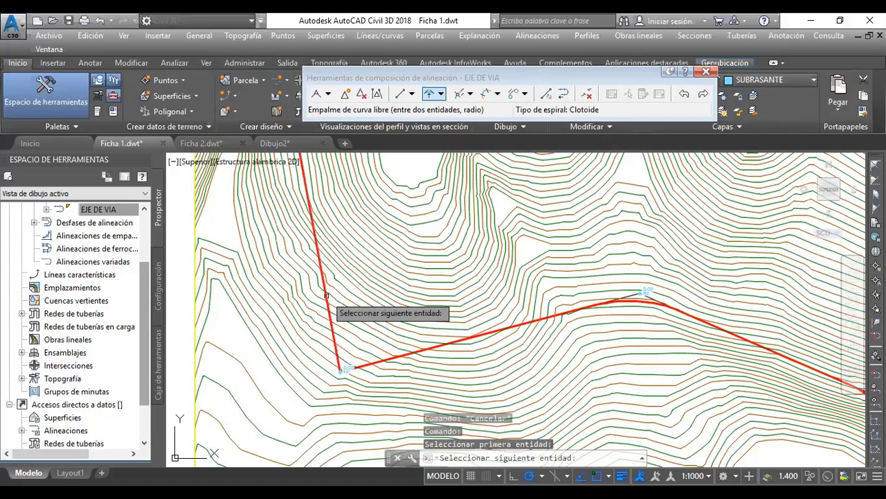
left_click(436, 345)
left_click(435, 344)
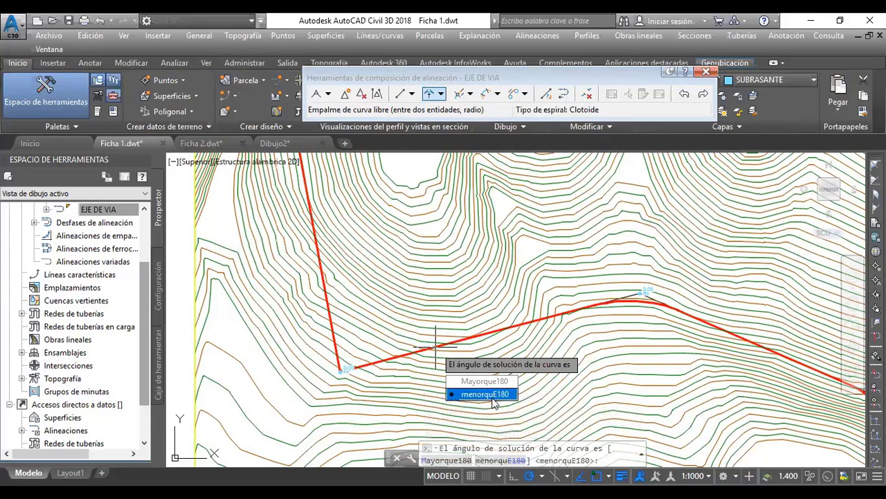
key("Return")
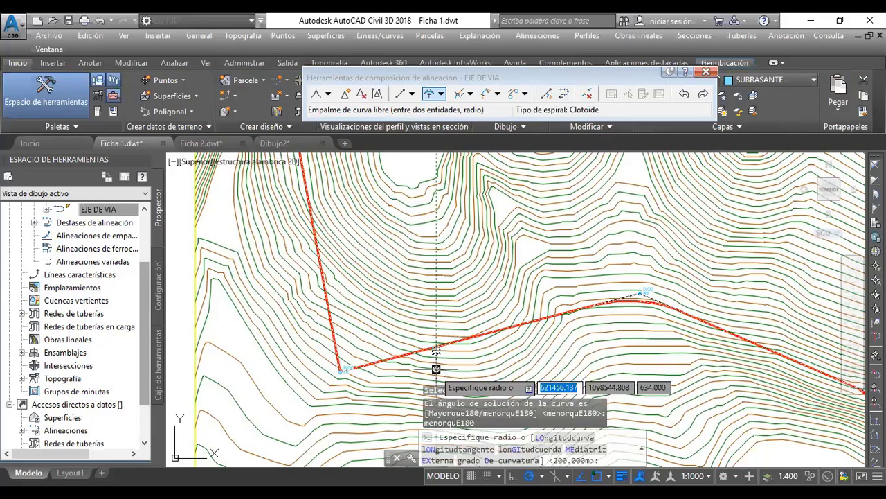
type("125")
key("Return")
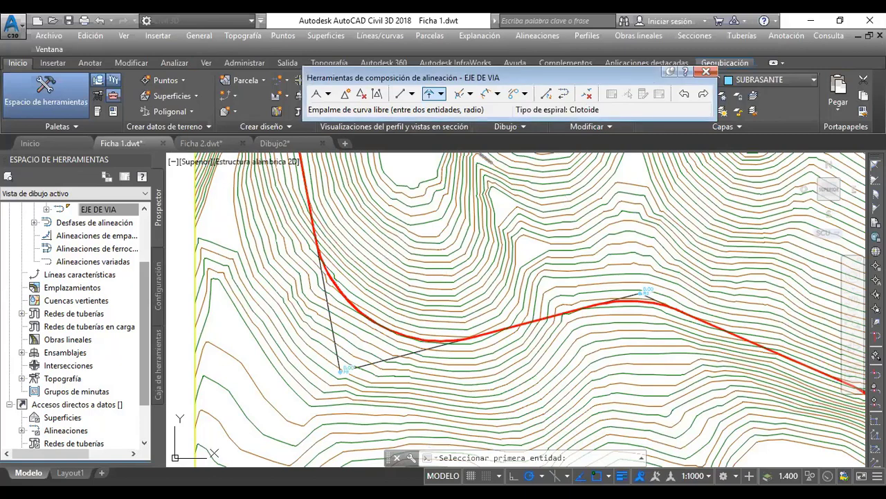
Step: Exit the curve command and examine the rebuilt first curve and the whole alignment over the terrain
middle_click_drag(534, 266, 435, 273)
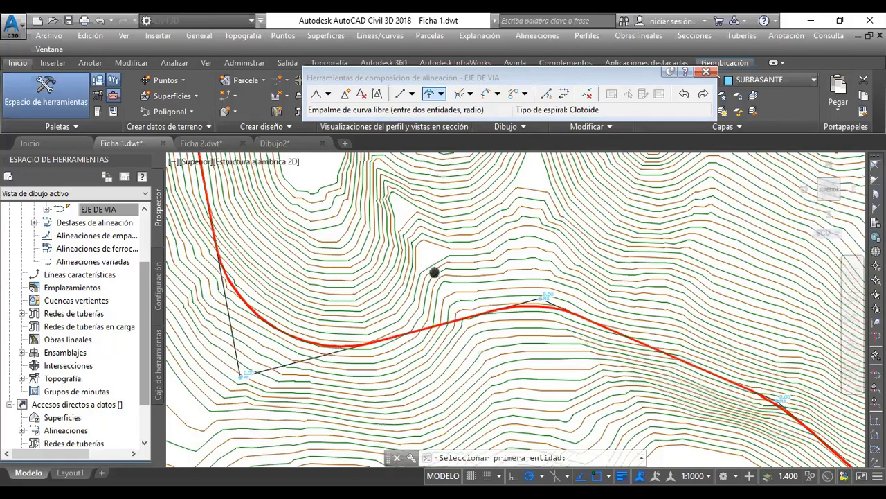
middle_click_drag(435, 272, 387, 253)
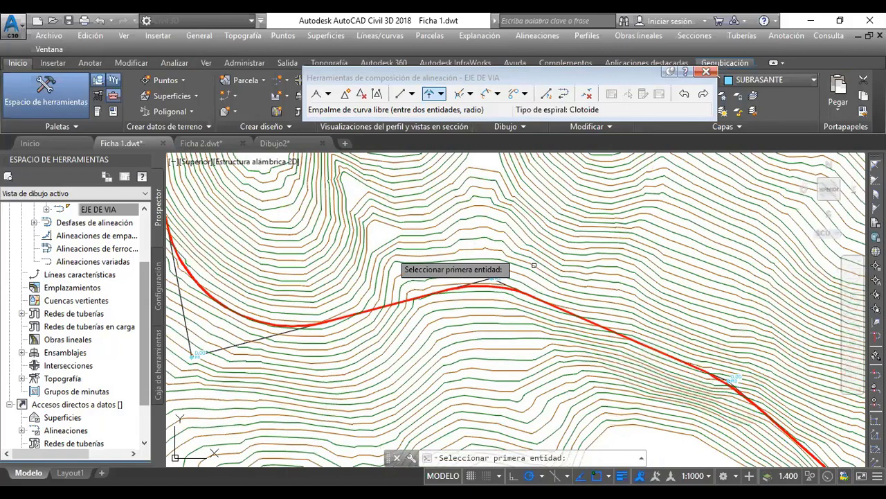
scroll(534, 265, "down", 5)
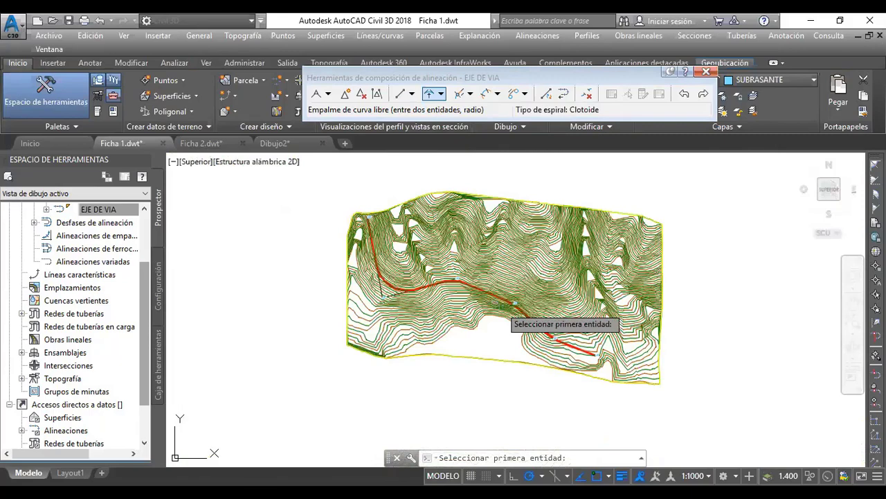
middle_click_drag(495, 308, 479, 350)
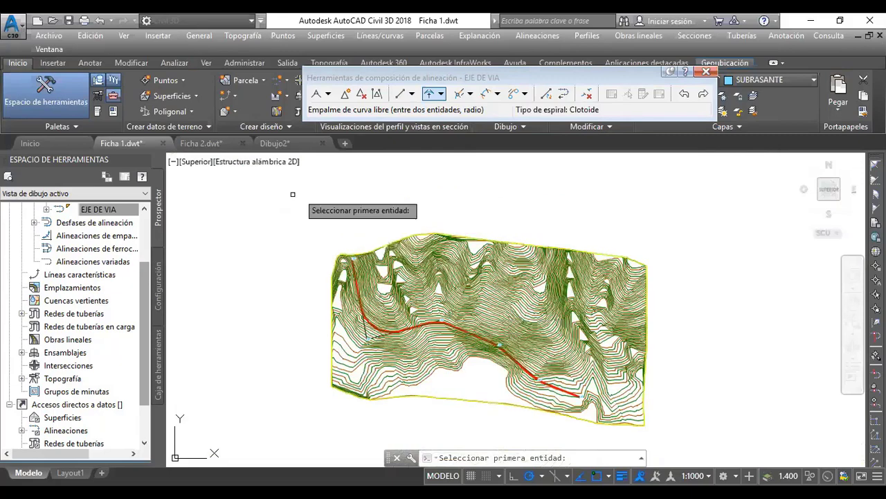
key("Escape")
scroll(353, 256, "up", 7)
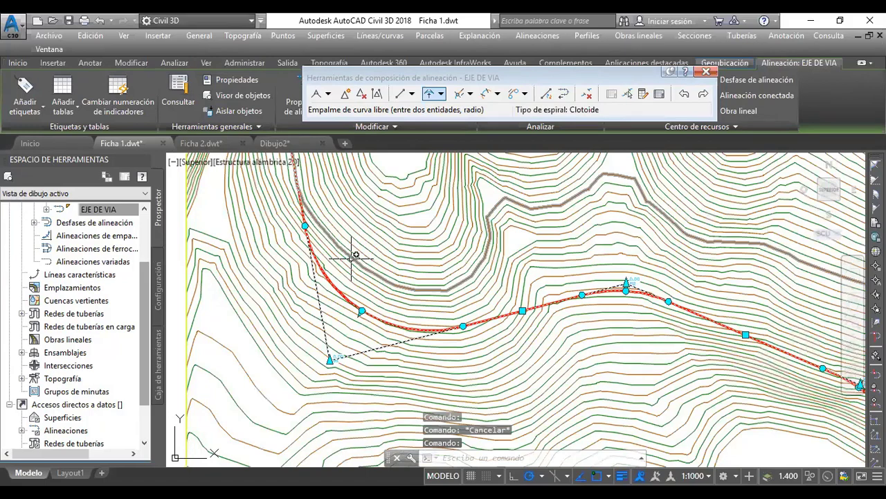
middle_click_drag(381, 250, 345, 324)
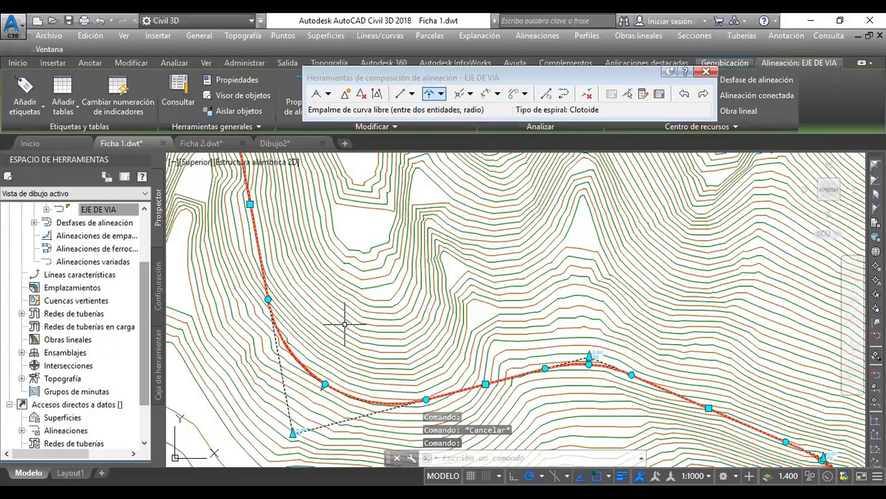
middle_click_drag(466, 349, 463, 338)
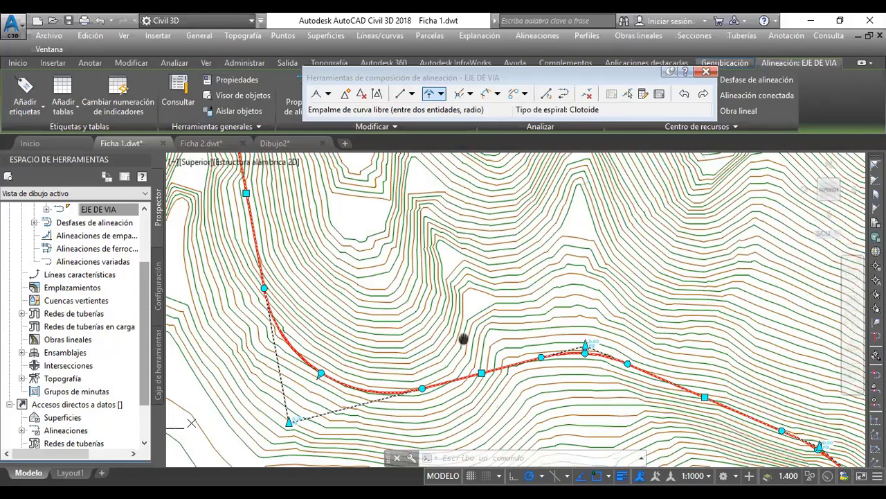
middle_click(463, 338)
middle_click(464, 339)
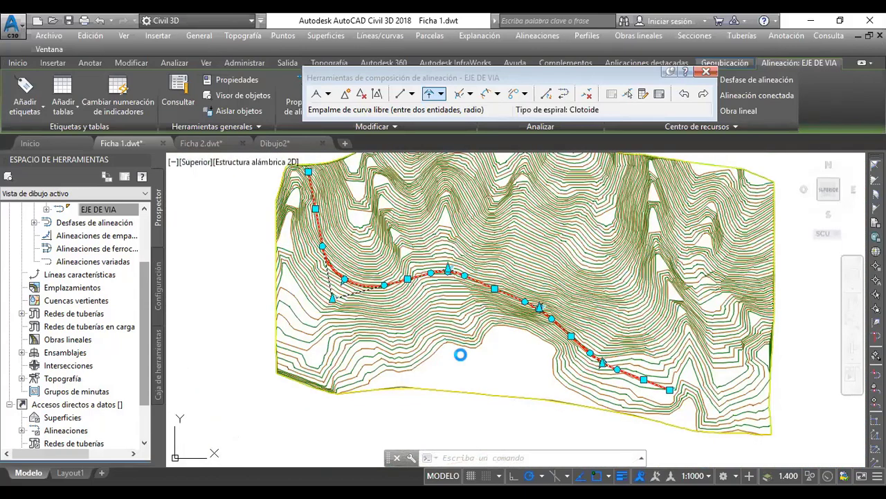
Step: Display the editing commands available for the selected EJE DE VIA alignment and deselect it
right_click(460, 354)
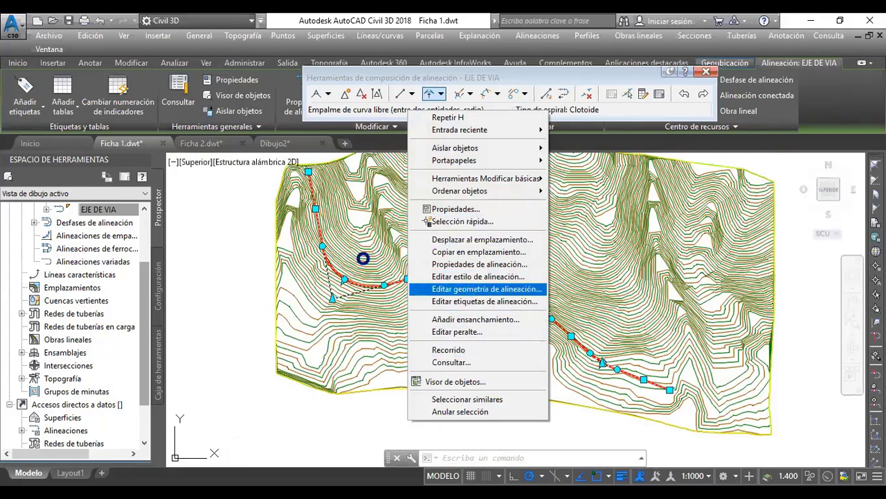
key("Escape")
key("Escape")
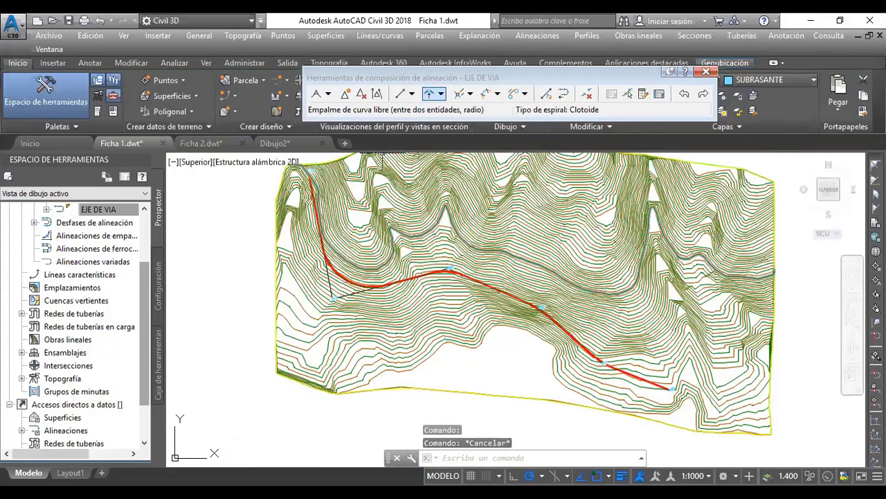
Step: Close the alignment layout tools and start creating a profile view for the EJE DE VIA alignment
key("Escape")
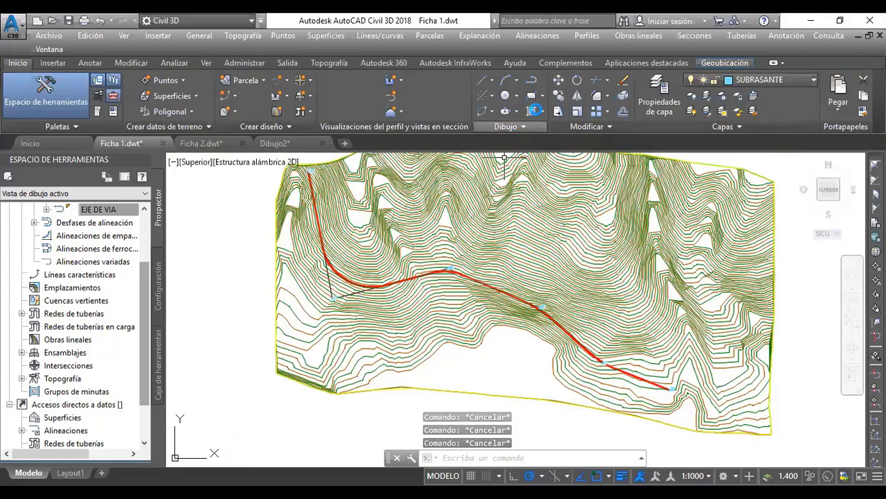
left_click(587, 34)
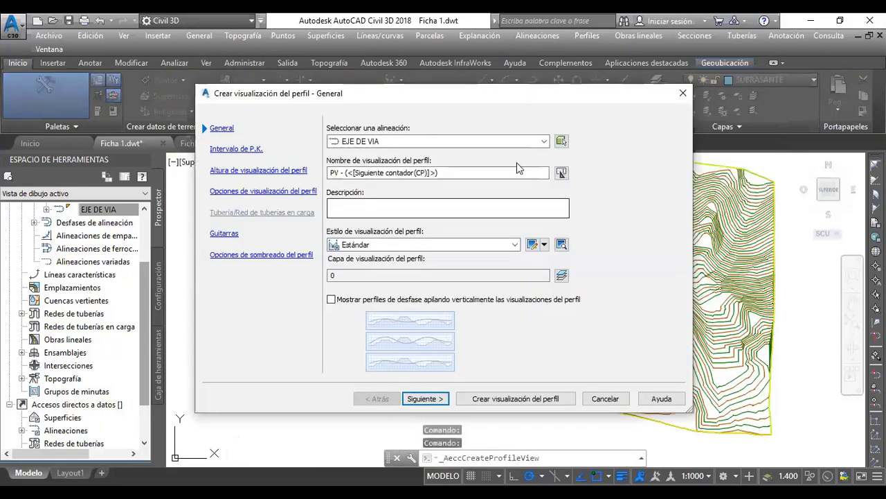
left_click_drag(464, 93, 455, 43)
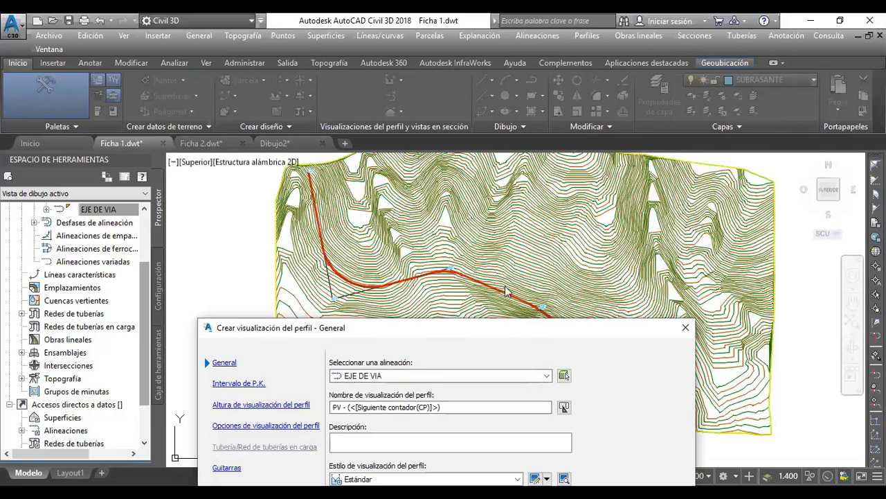
left_click_drag(437, 322, 457, 88)
Step: Review the profile view's station range and height settings
left_click(253, 151)
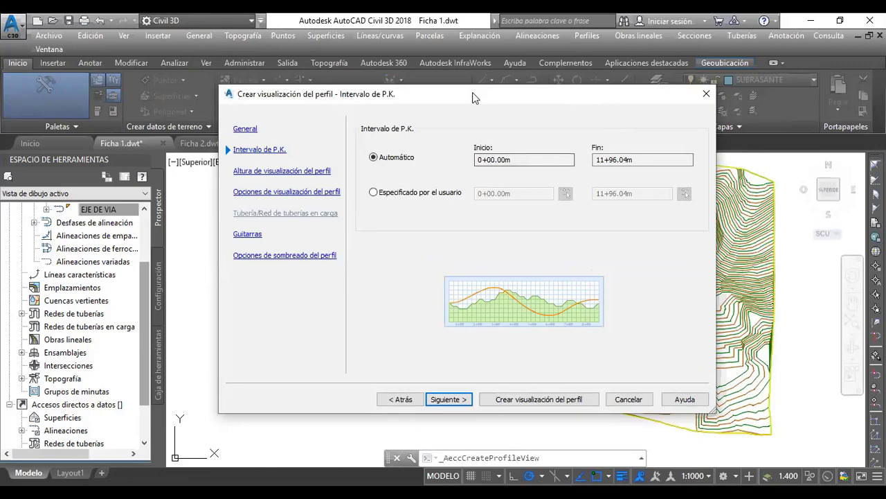
left_click_drag(474, 94, 440, 40)
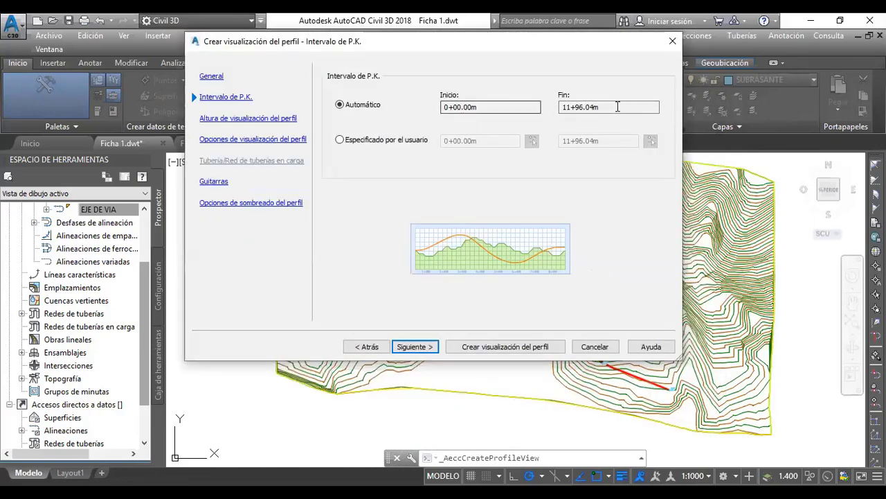
left_click(248, 118)
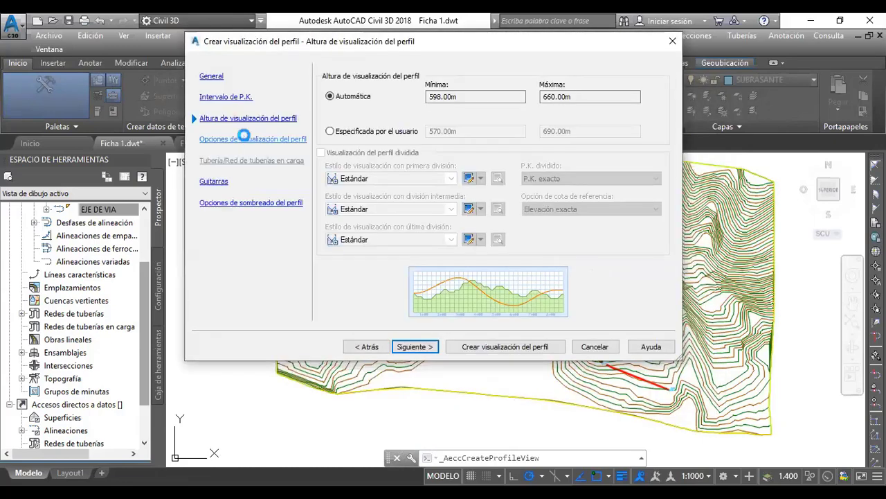
left_click(247, 140)
left_click(251, 120)
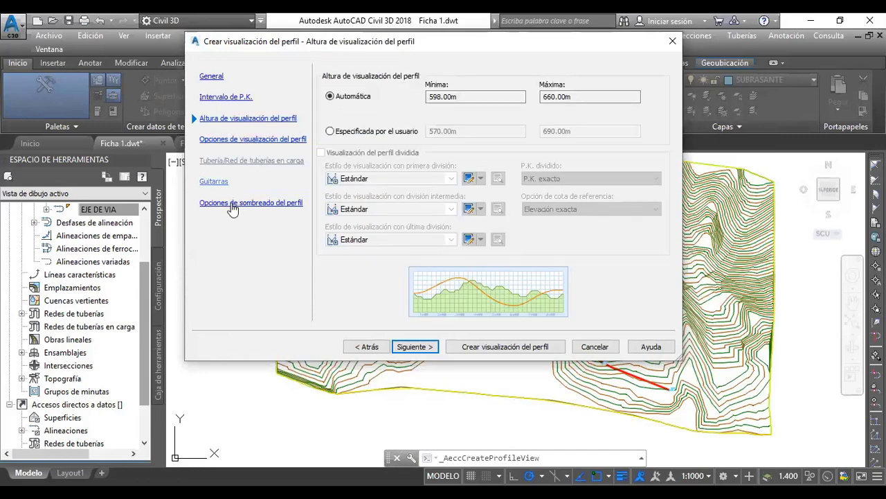
Step: Create the EJE DE VIA profile view with its origin in the empty area east of the terrain surface
left_click(505, 346)
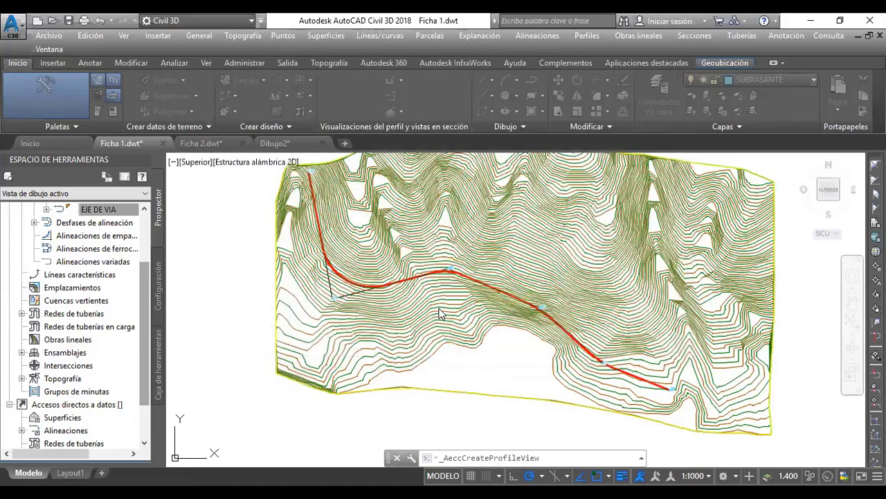
scroll(505, 359, "down", 2)
mouse_move(505, 359)
middle_mouse_down()
mouse_move(437, 312)
mouse_move(410, 334)
mouse_move(314, 366)
middle_mouse_up()
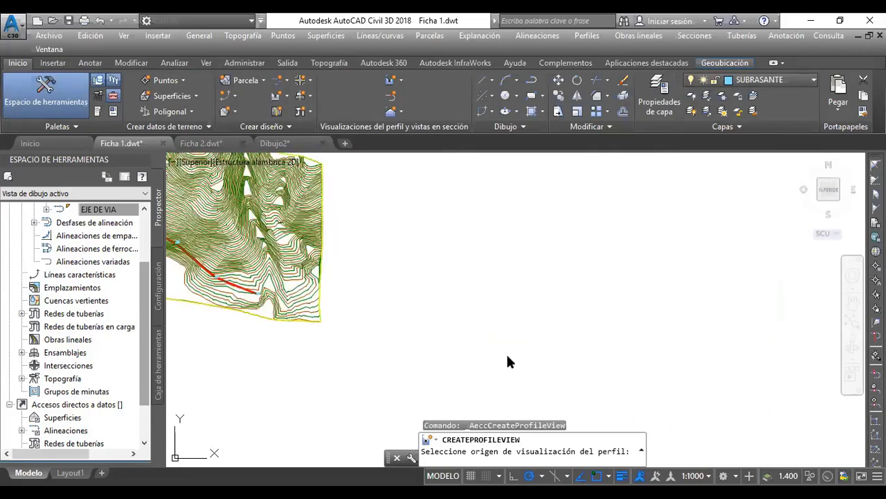
left_click(514, 308)
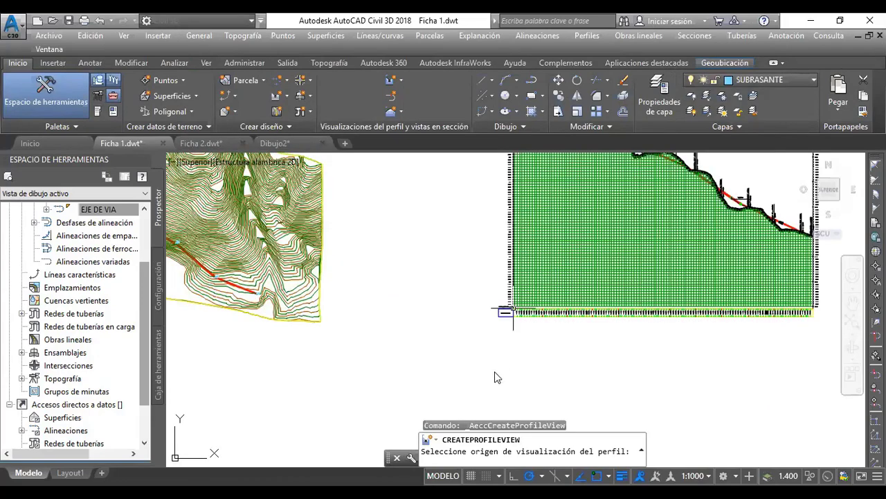
Step: Remove all labels from the PERFIL DE TERRENO profile in the new profile view
middle_click_drag(539, 264, 495, 377)
scroll(495, 376, "up", 5)
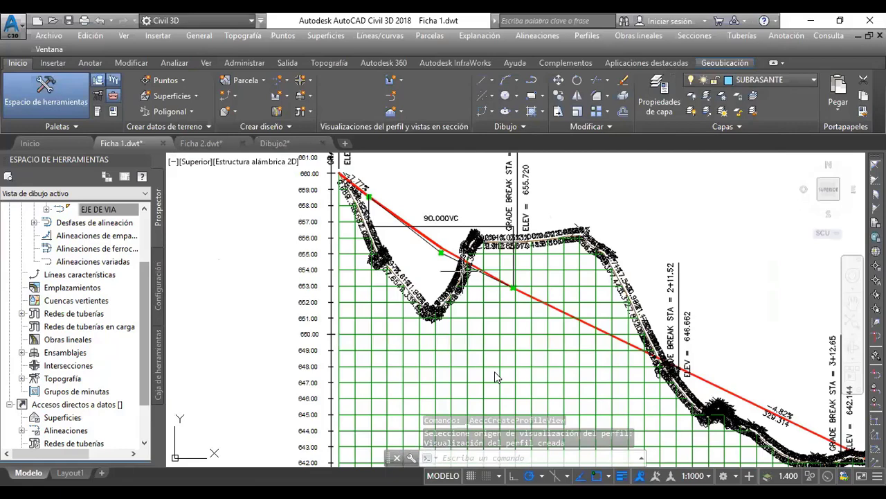
left_click(468, 271)
right_click(459, 275)
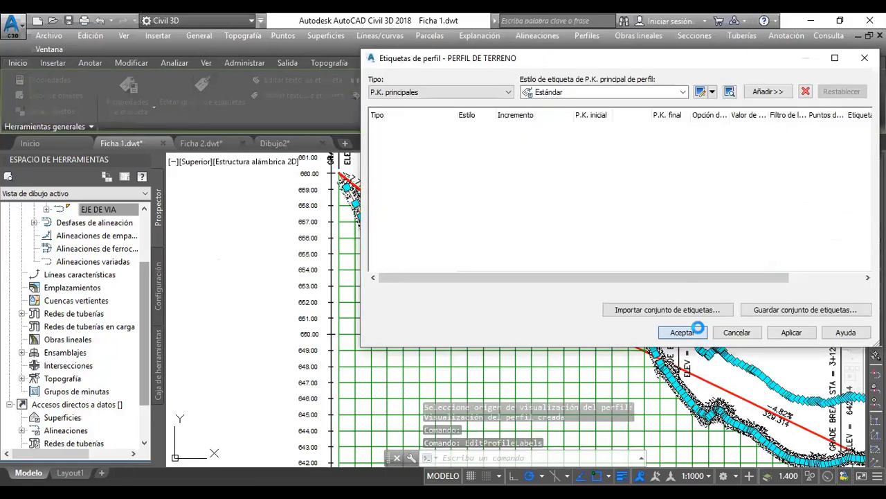
left_click(682, 333)
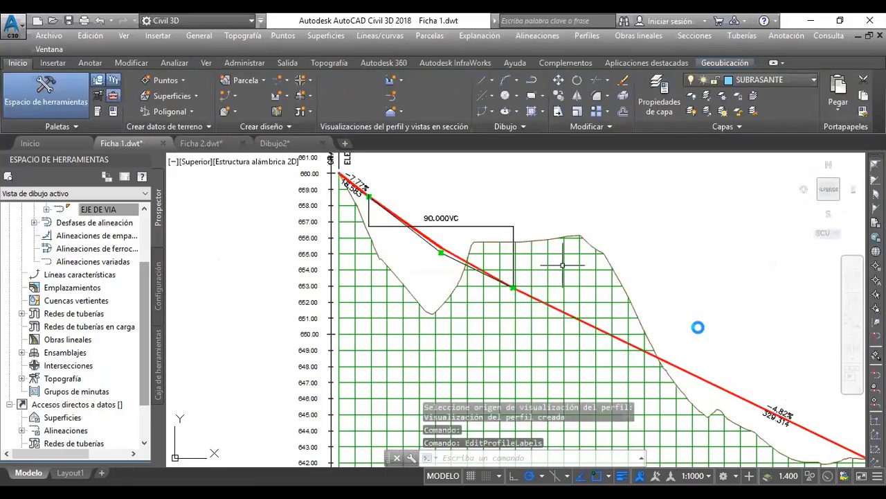
Step: Examine the terrain and design profiles along the grid and the whole view beside the surface, and minimize the program window
scroll(351, 165, "down", 3)
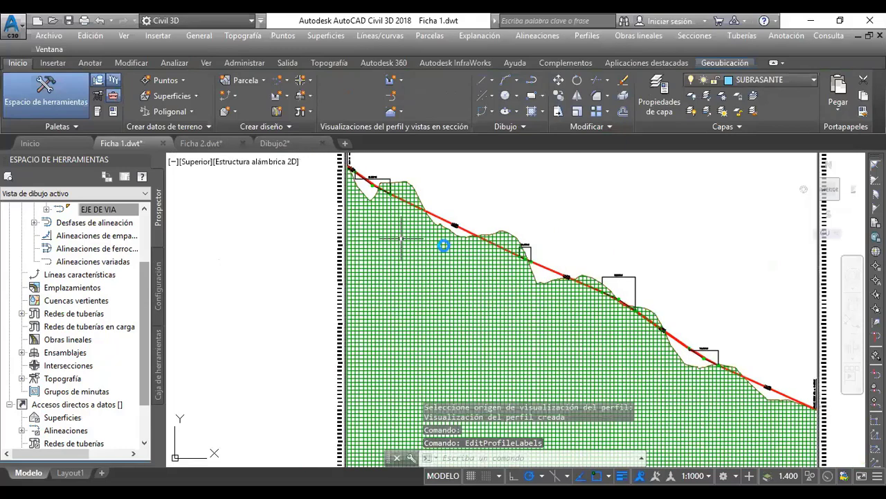
mouse_move(401, 238)
middle_mouse_down()
mouse_move(443, 245)
mouse_move(431, 286)
mouse_move(455, 263)
mouse_move(424, 231)
middle_mouse_up()
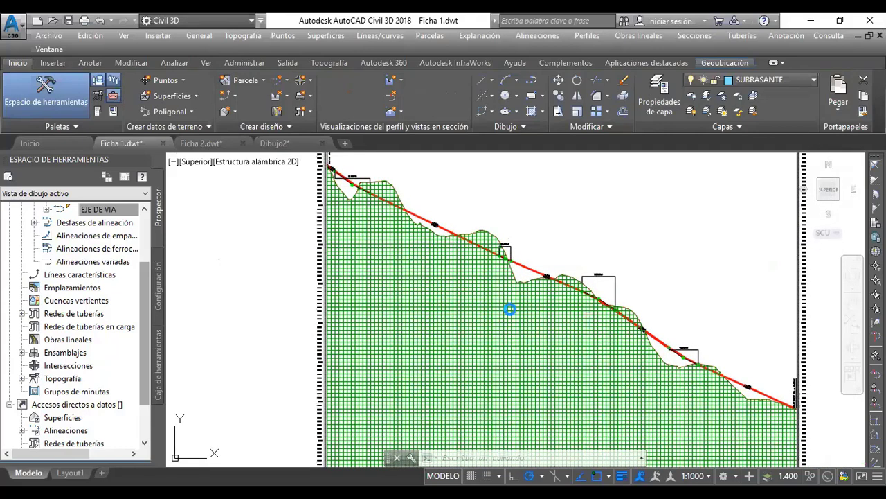
middle_click_drag(510, 310, 467, 222)
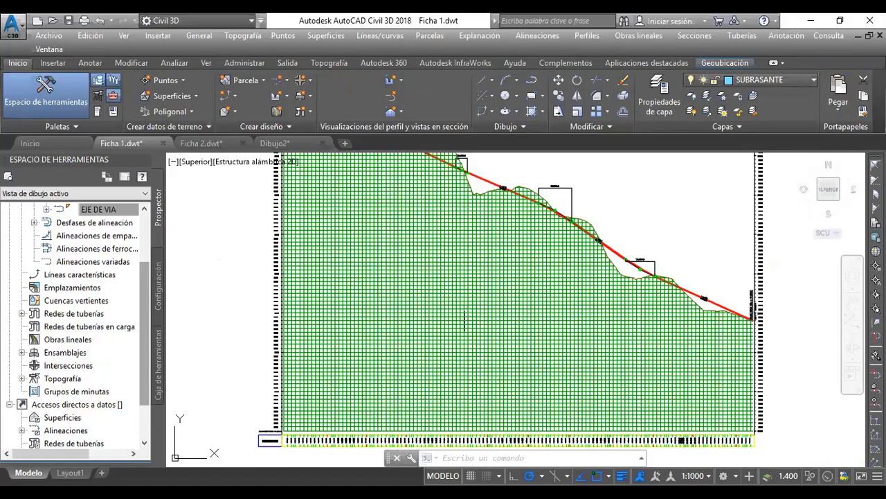
scroll(490, 245, "down", 6)
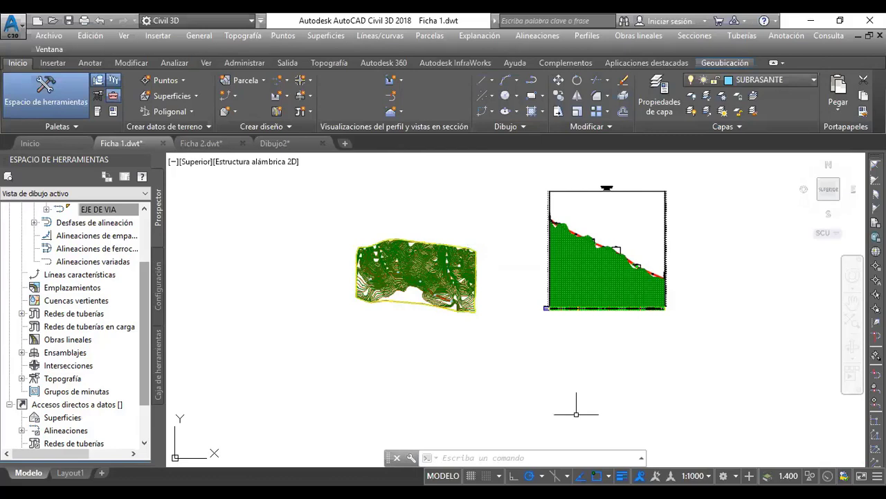
middle_click_drag(576, 414, 592, 440)
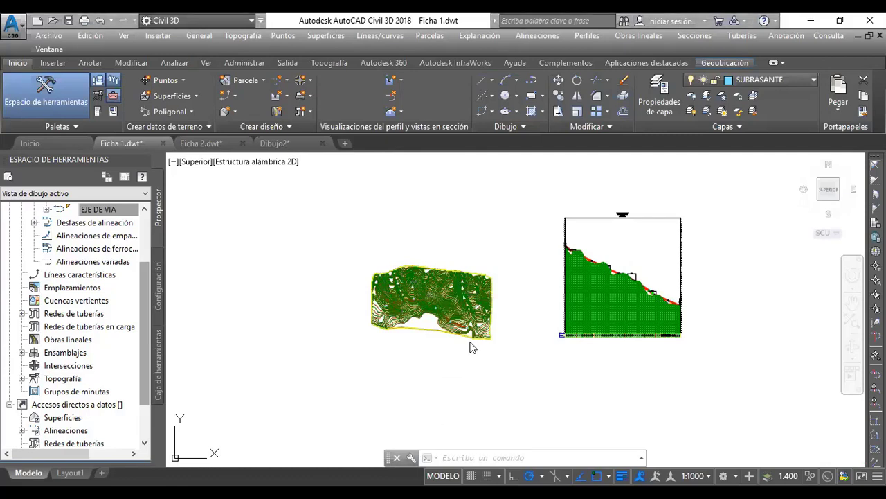
left_click(812, 21)
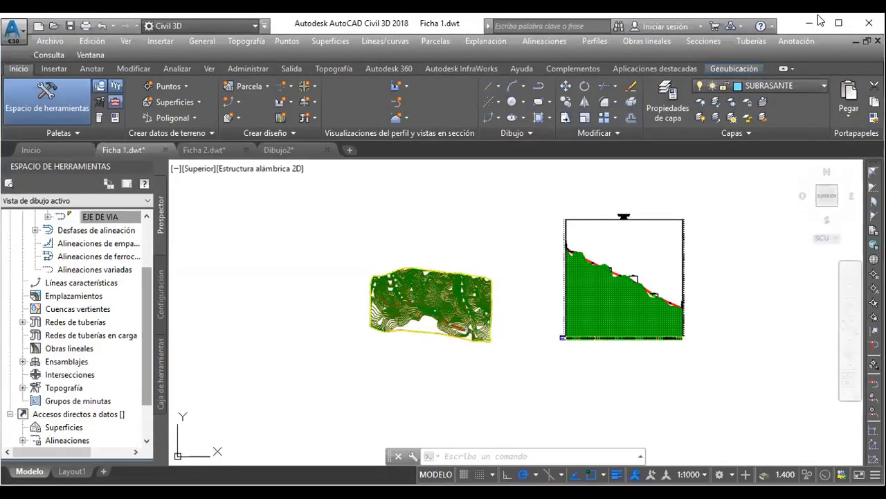